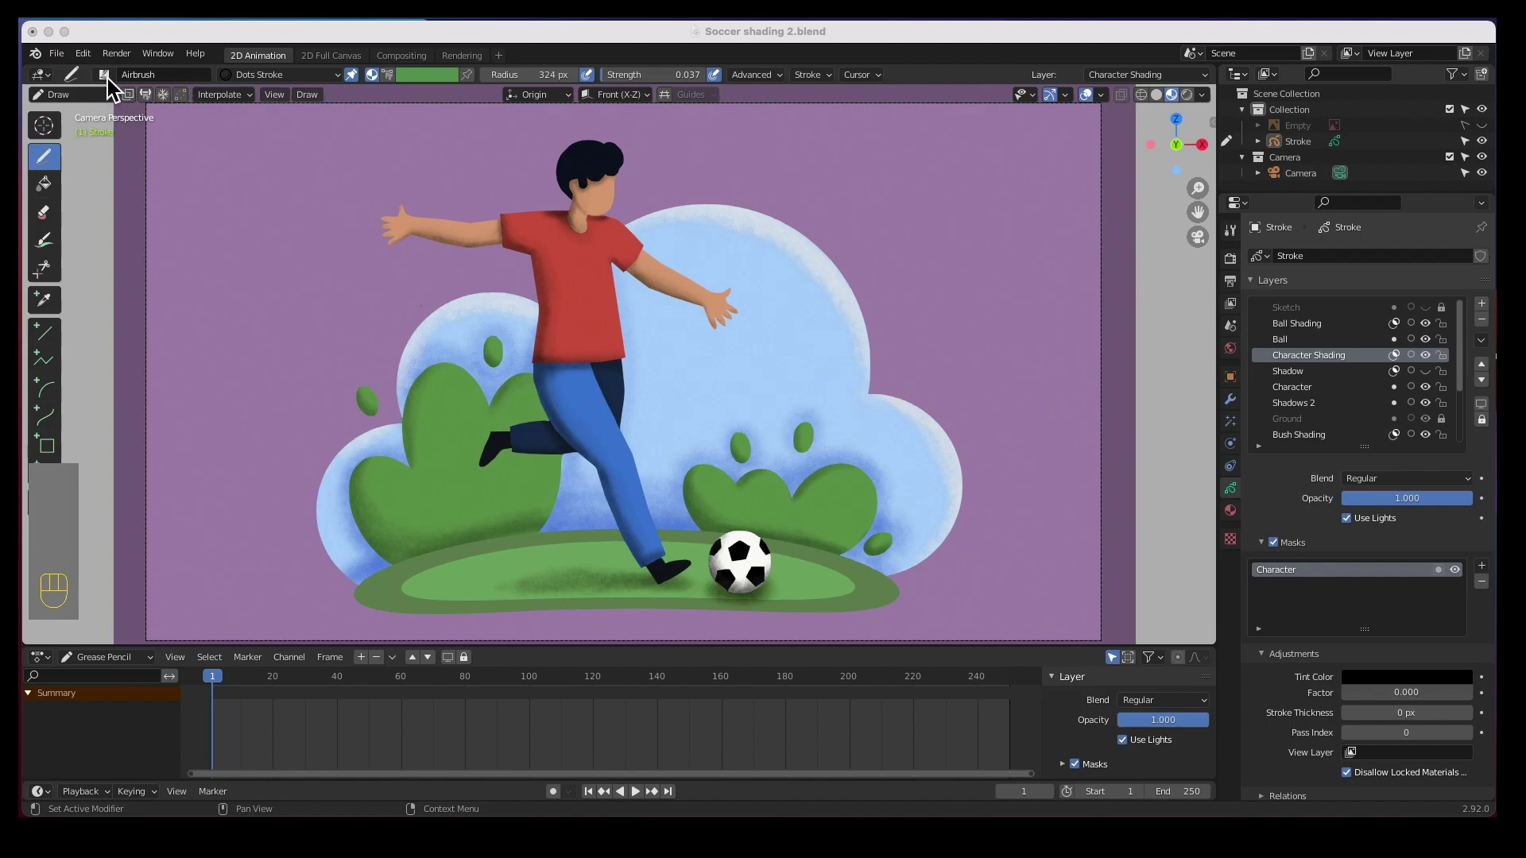
Step: Switch the drawing brush to pp_spray_1 and back to Airbrush
click(151, 194)
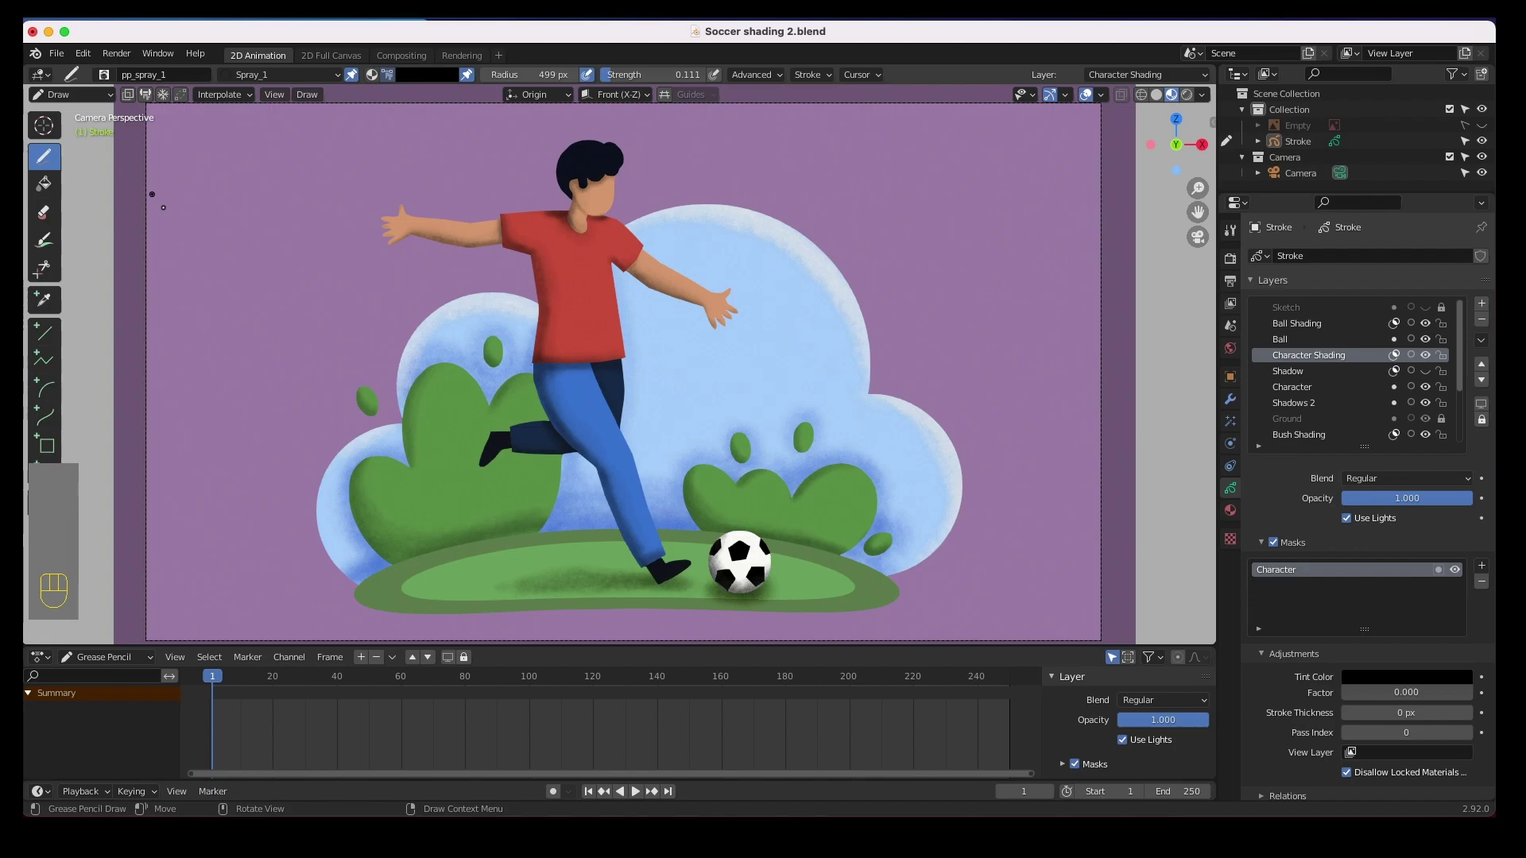
click(104, 75)
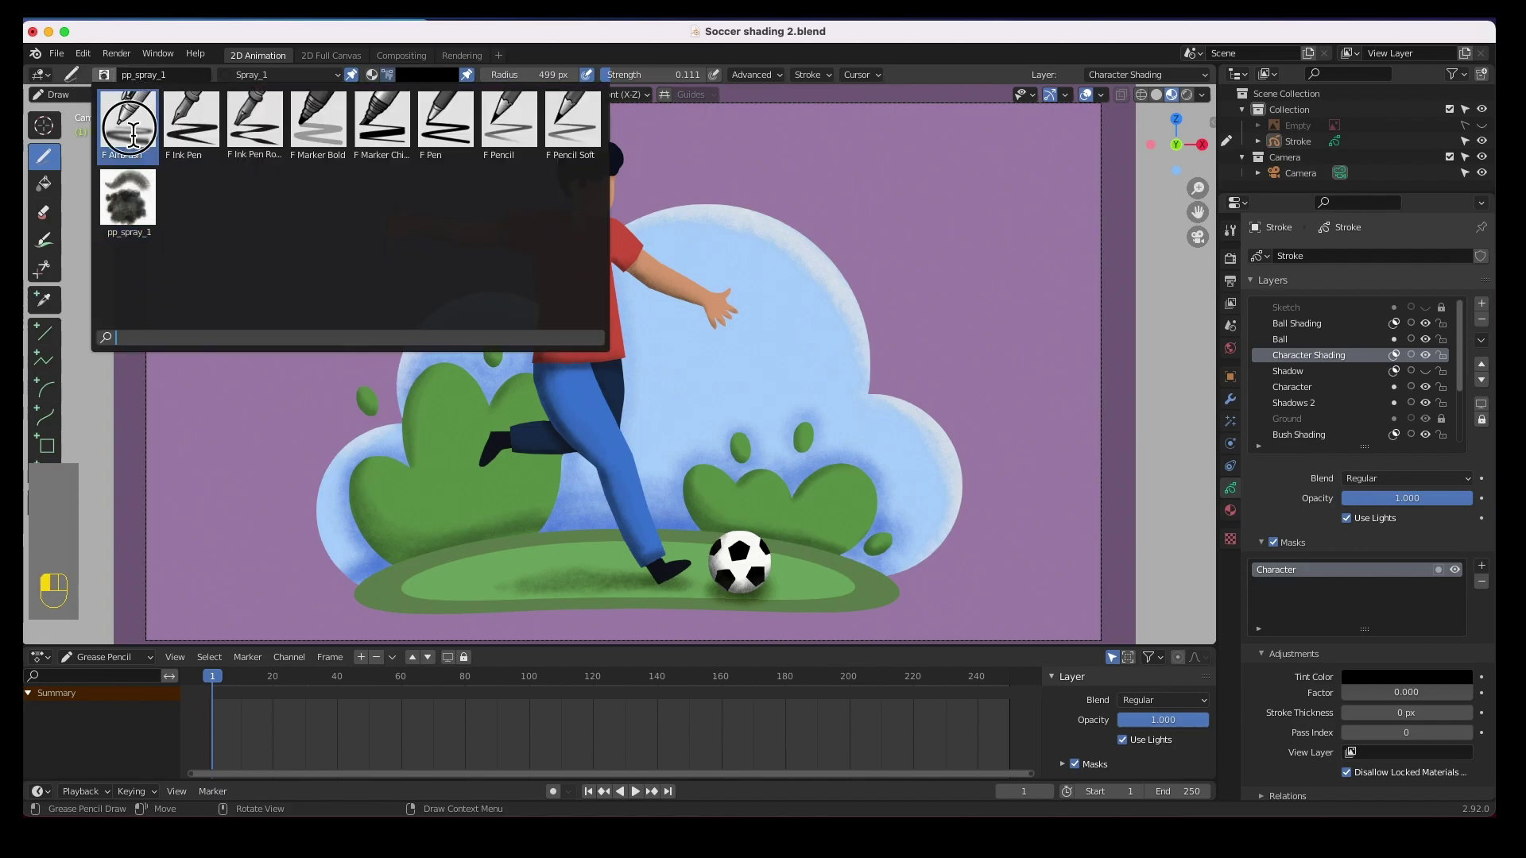
click(130, 127)
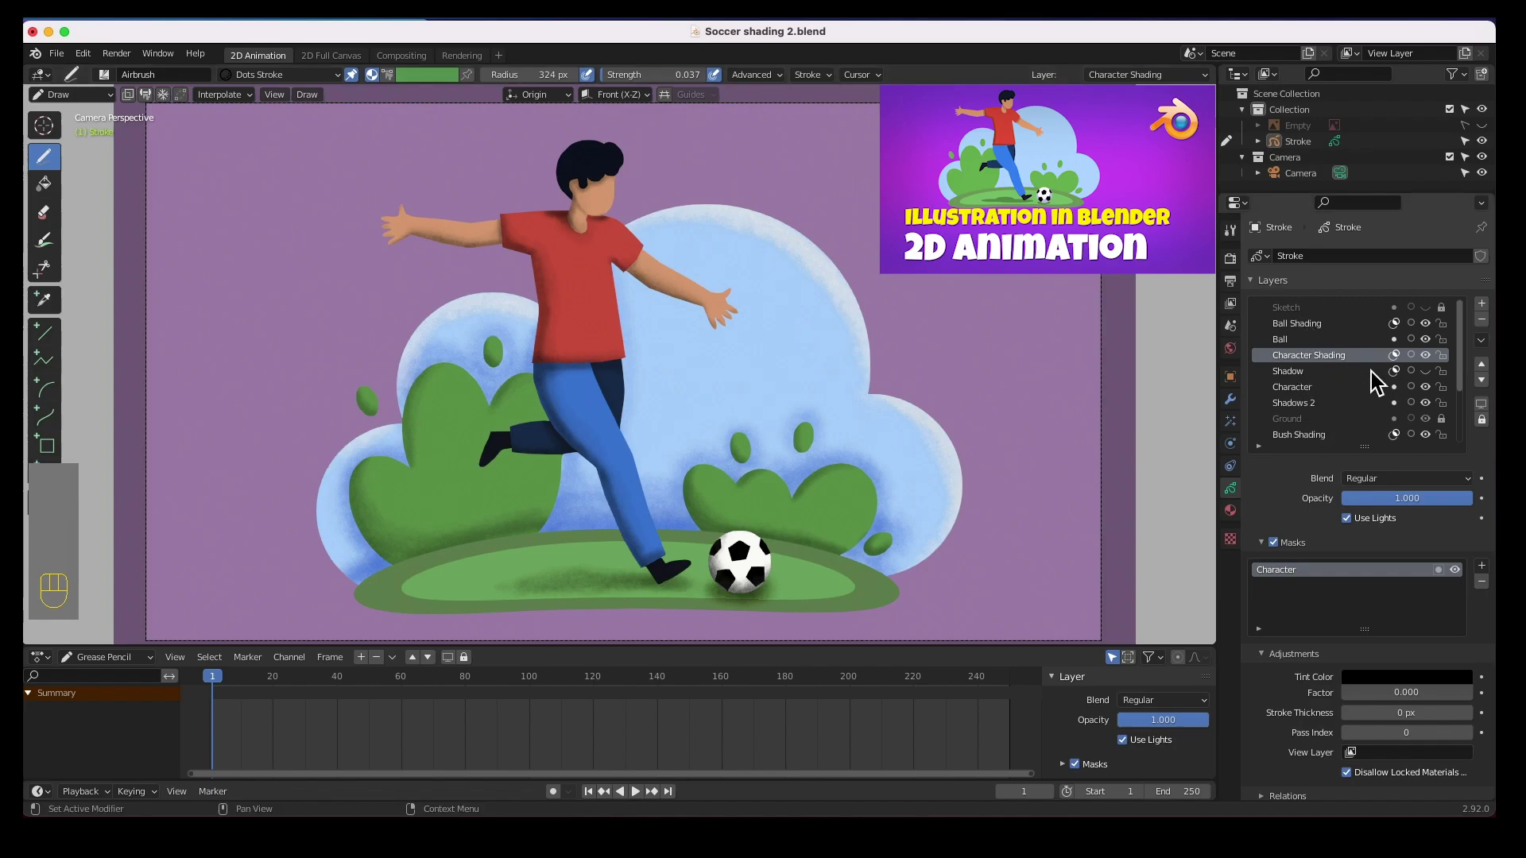
Step: Toggle the visibility of the Shadow, Character Shading and Character layers to compare the player with and without shading
click(1425, 371)
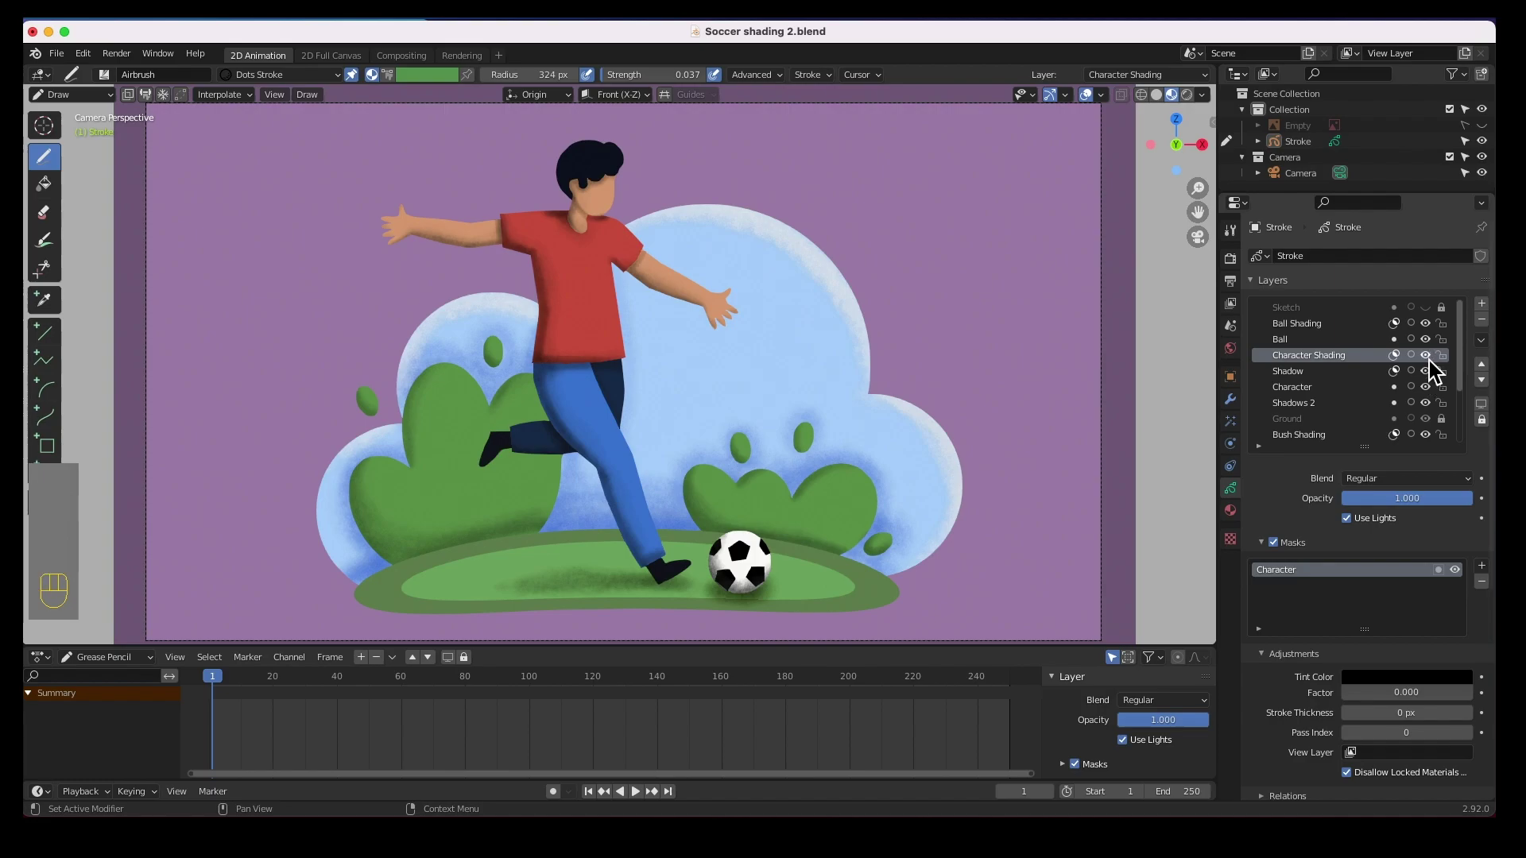
click(1426, 355)
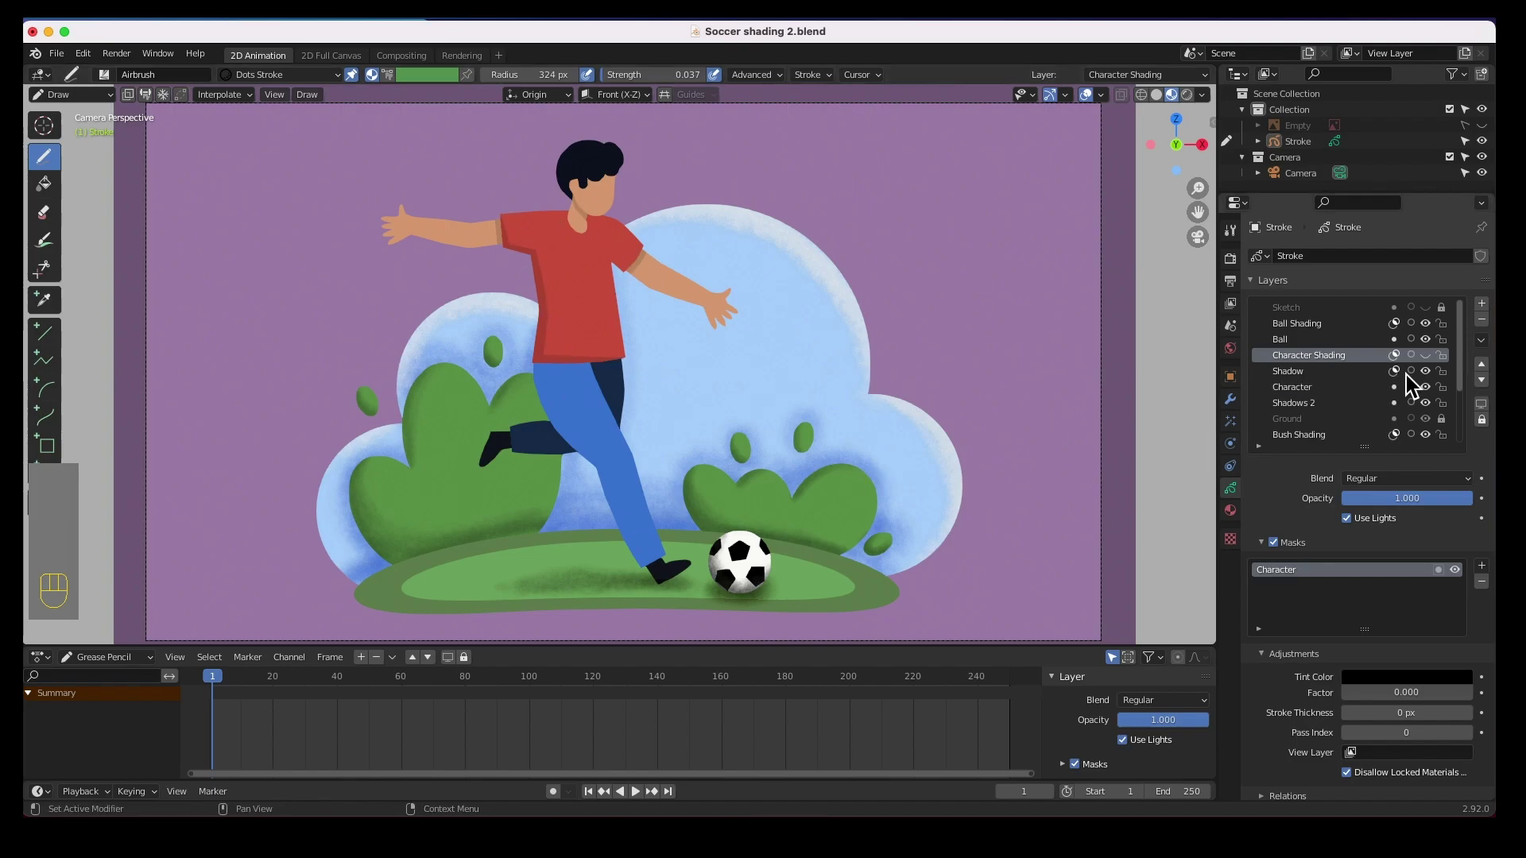
click(1427, 371)
click(1426, 387)
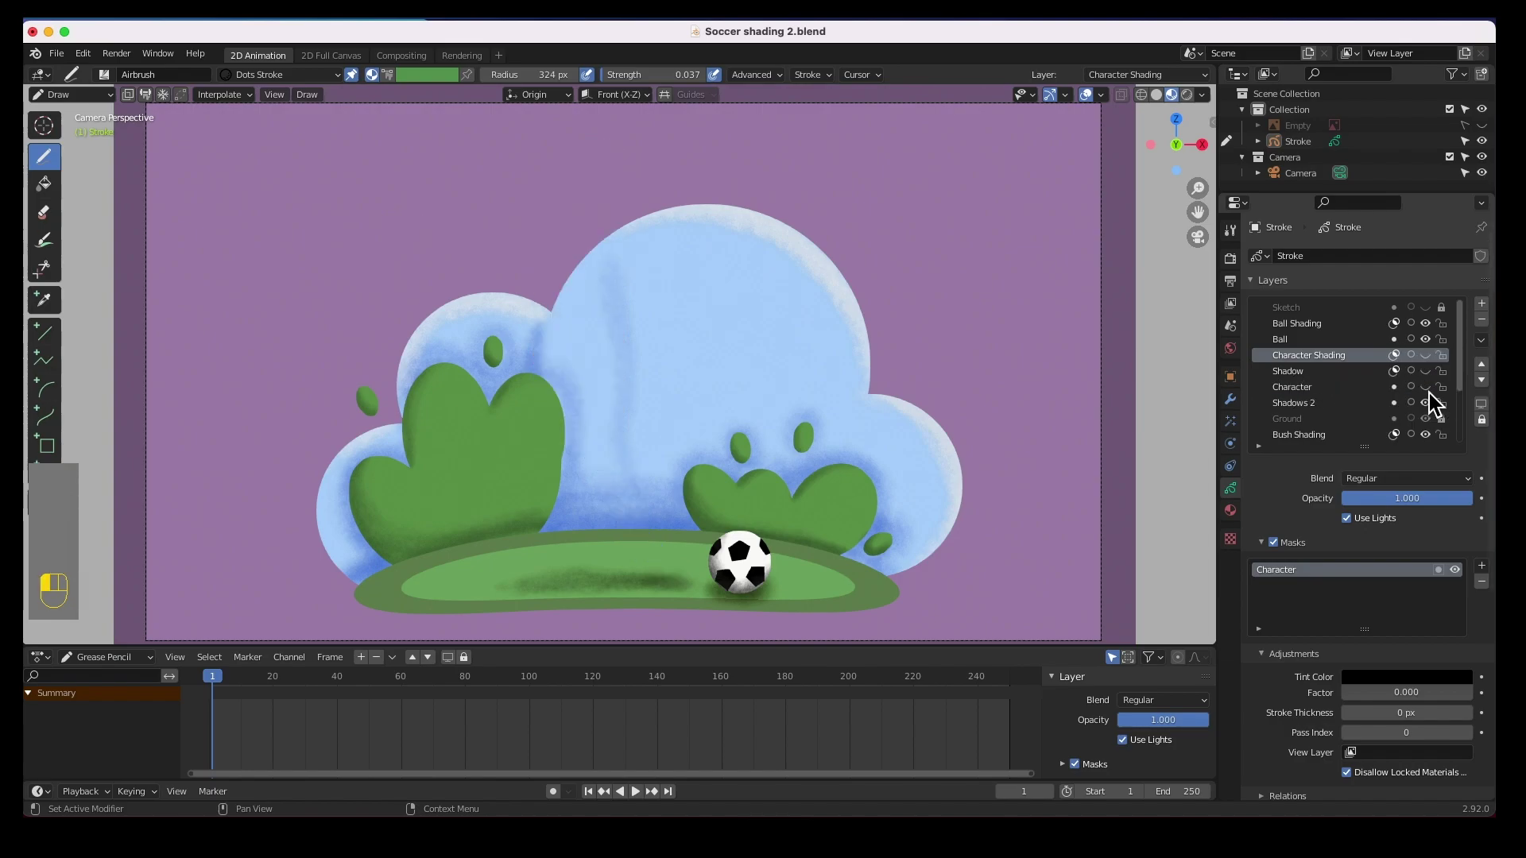
click(1426, 388)
click(1427, 388)
click(1427, 388)
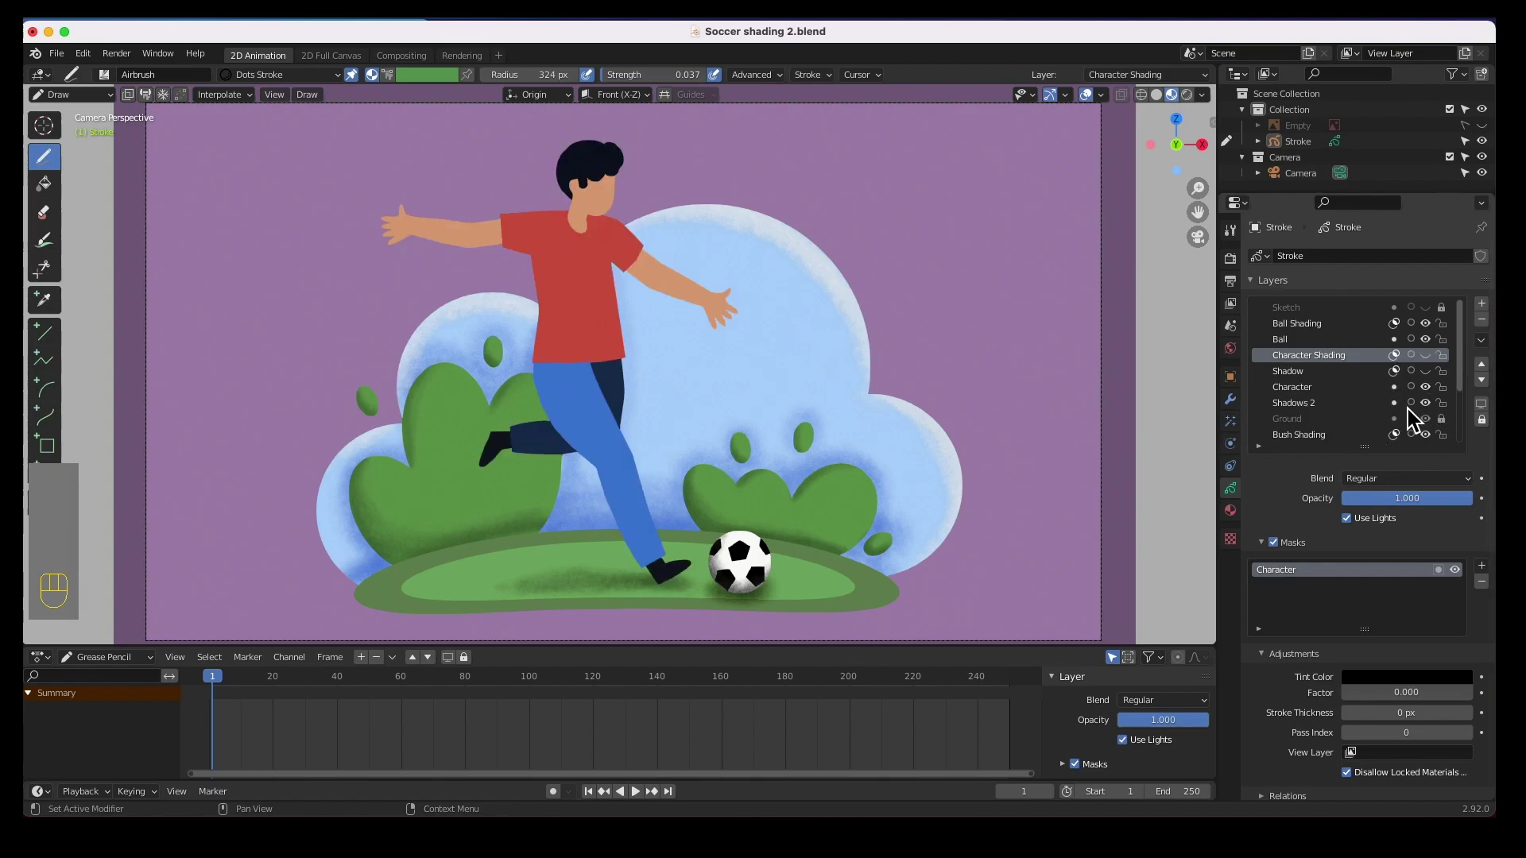
Step: Hide and redisplay Bush Shading and a layer further down the list, and show Character Shading again
click(1426, 434)
click(1426, 434)
drag(1462, 396, 1464, 451)
click(1425, 372)
click(1425, 372)
drag(1462, 420, 1465, 309)
click(1424, 354)
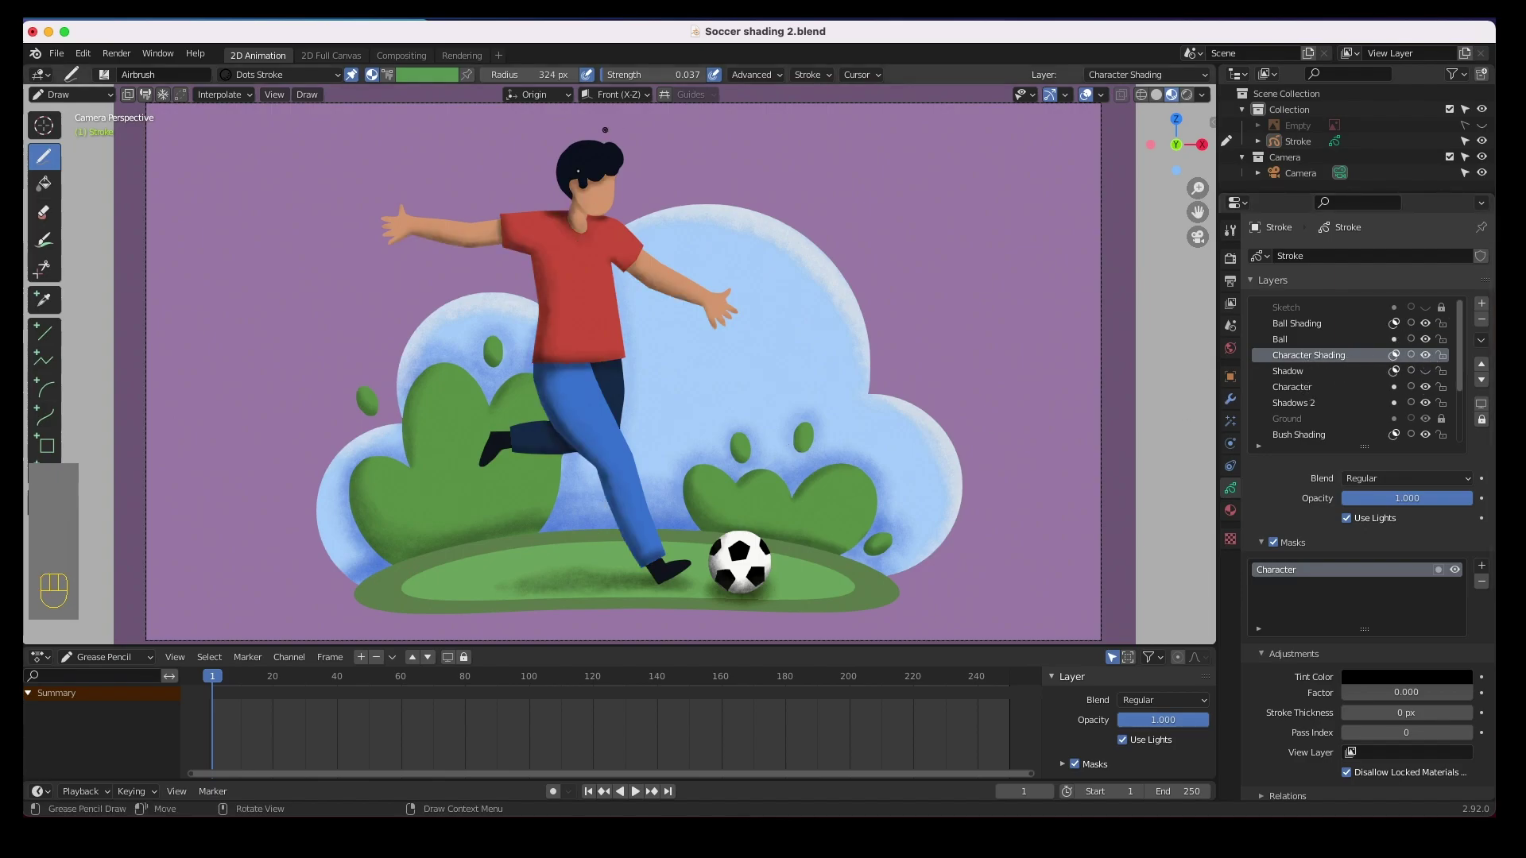
Step: Turn the masks of the Character Shading and Sky Hilites layers off and on to examine their effect
click(1394, 355)
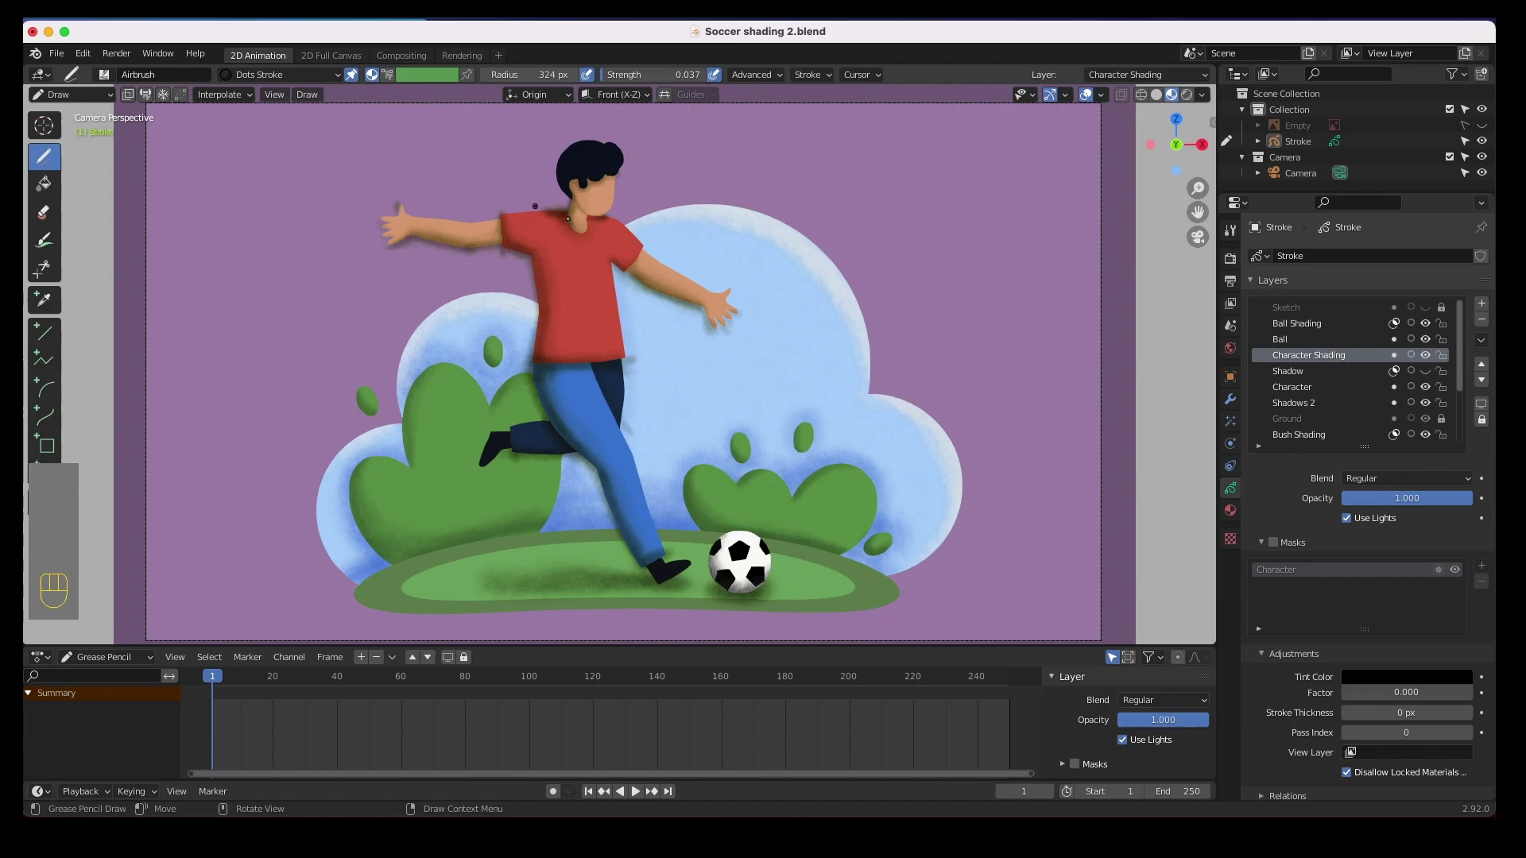
click(1395, 356)
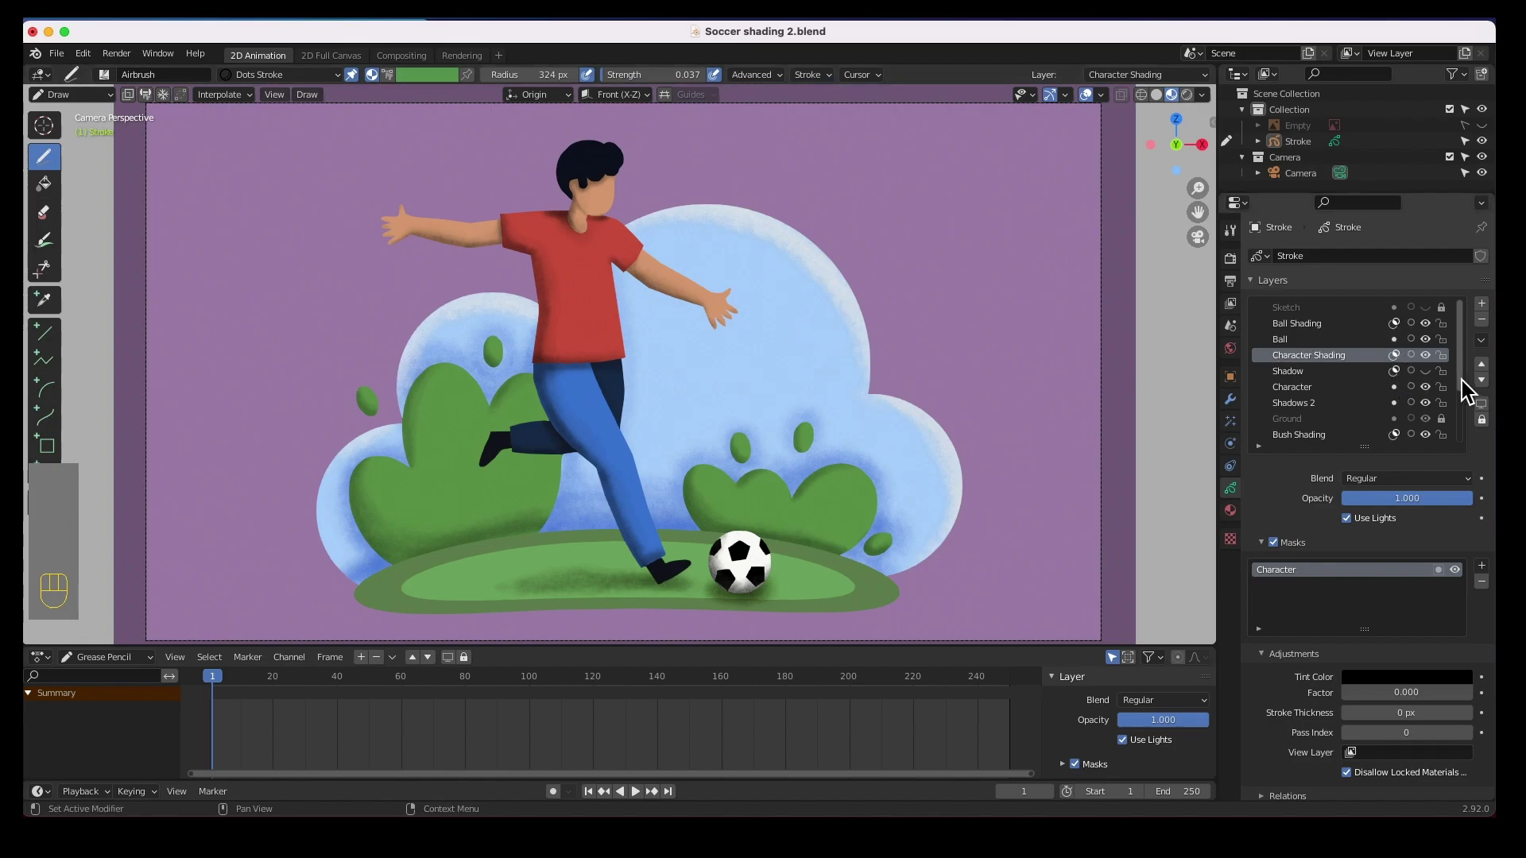
scroll(1423, 402, down, 3)
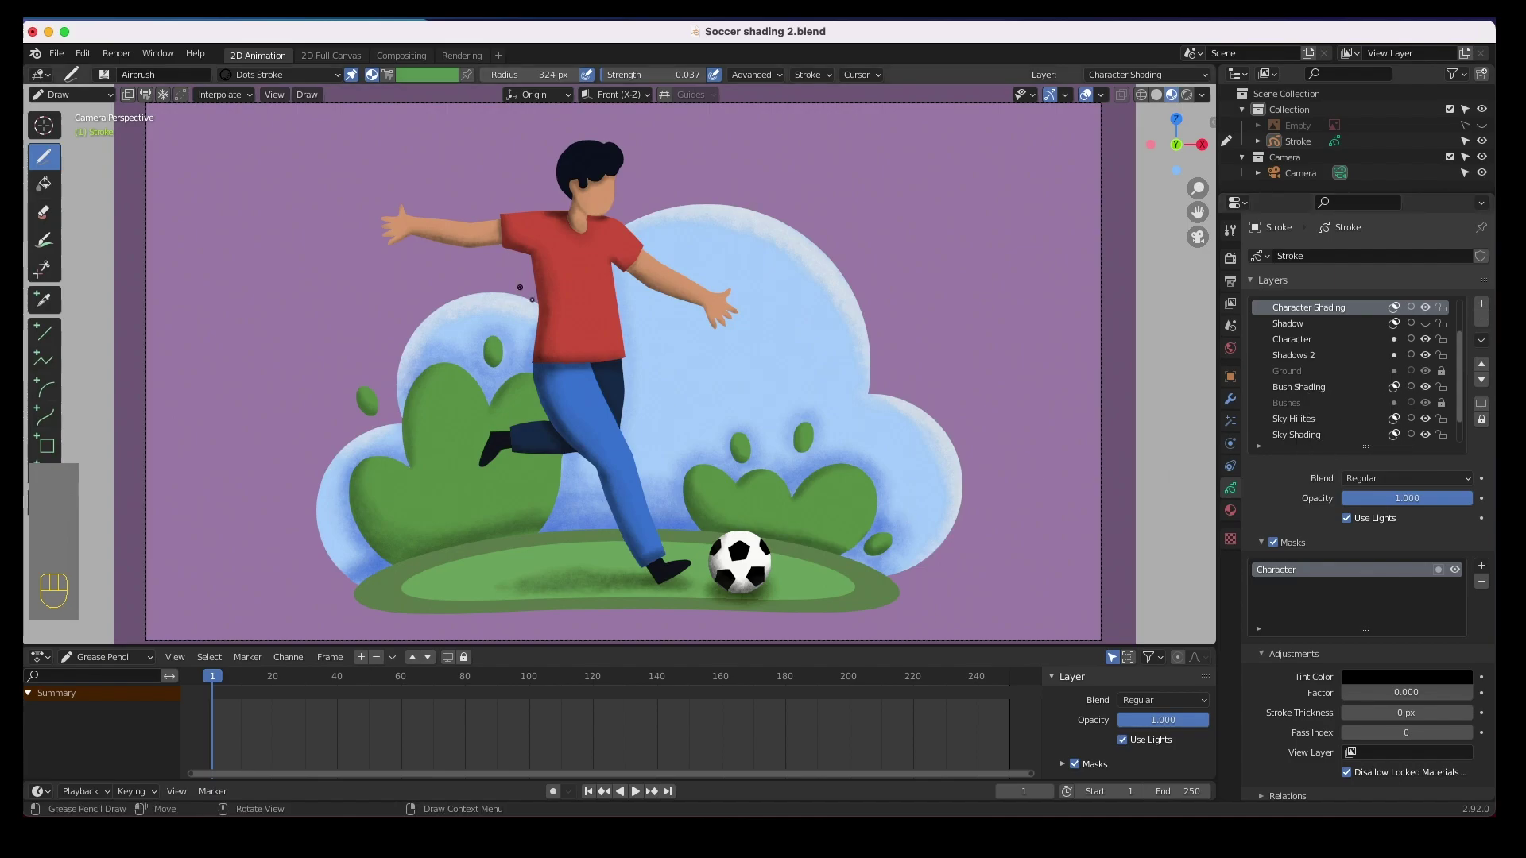
click(1395, 419)
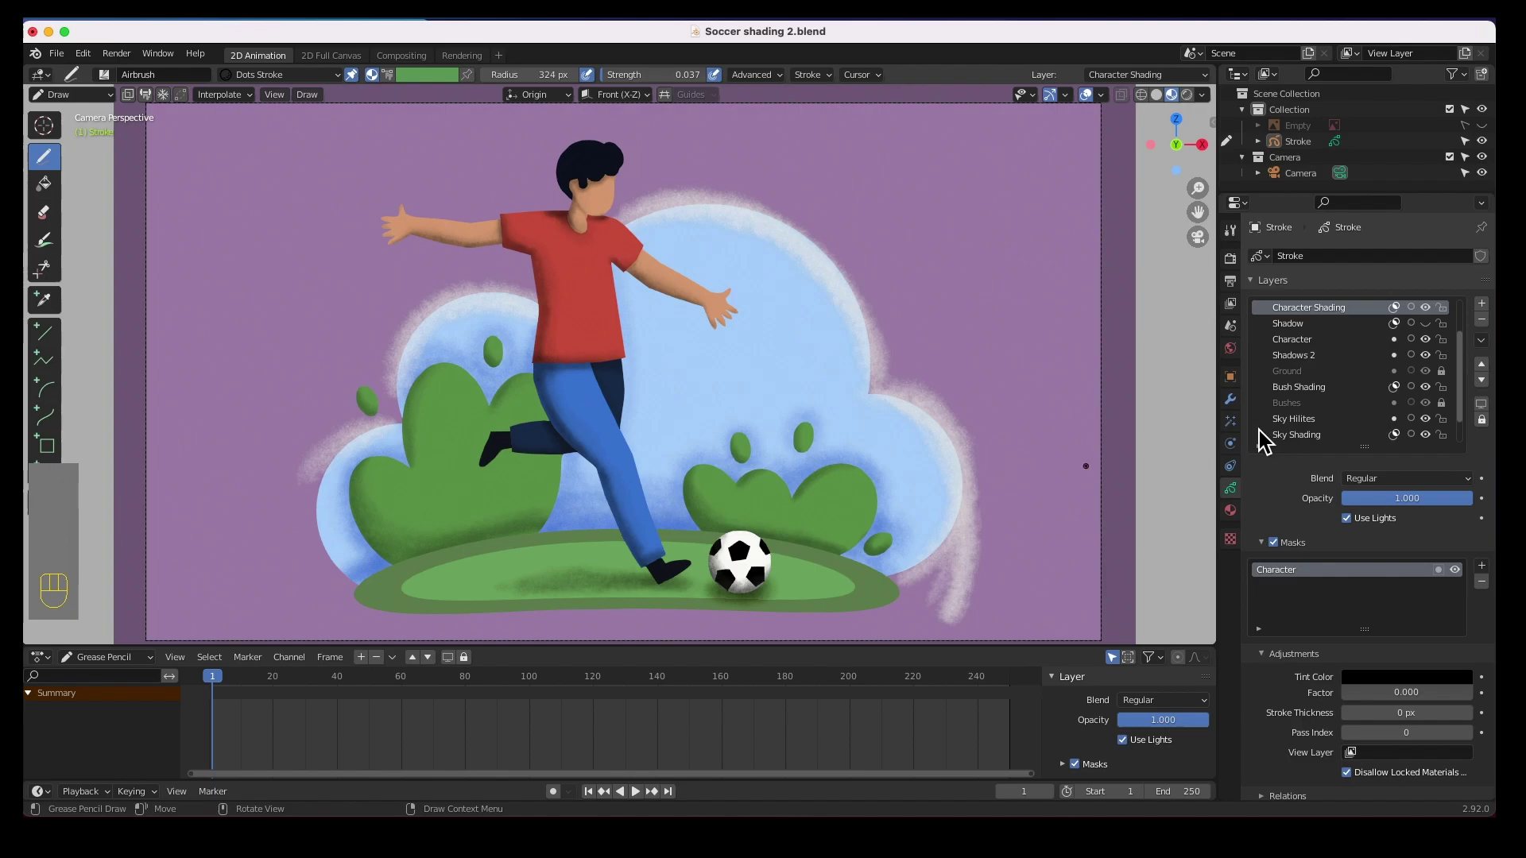
click(1397, 420)
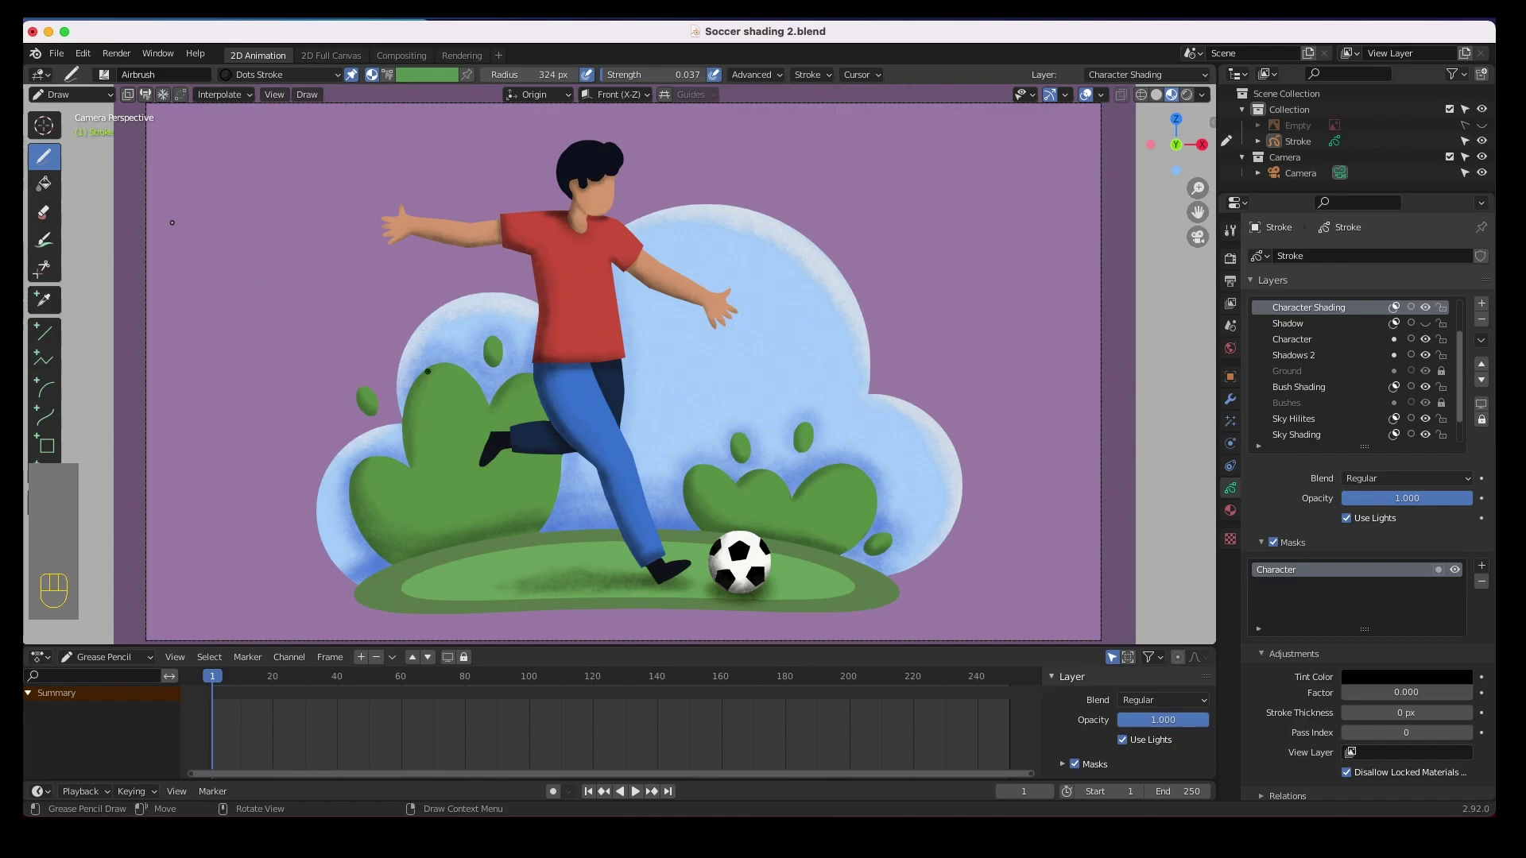
Step: Open the recent file Soccer shading.blend, saving the changes to Soccer shading 2.blend
click(56, 54)
mouse_move(94, 71)
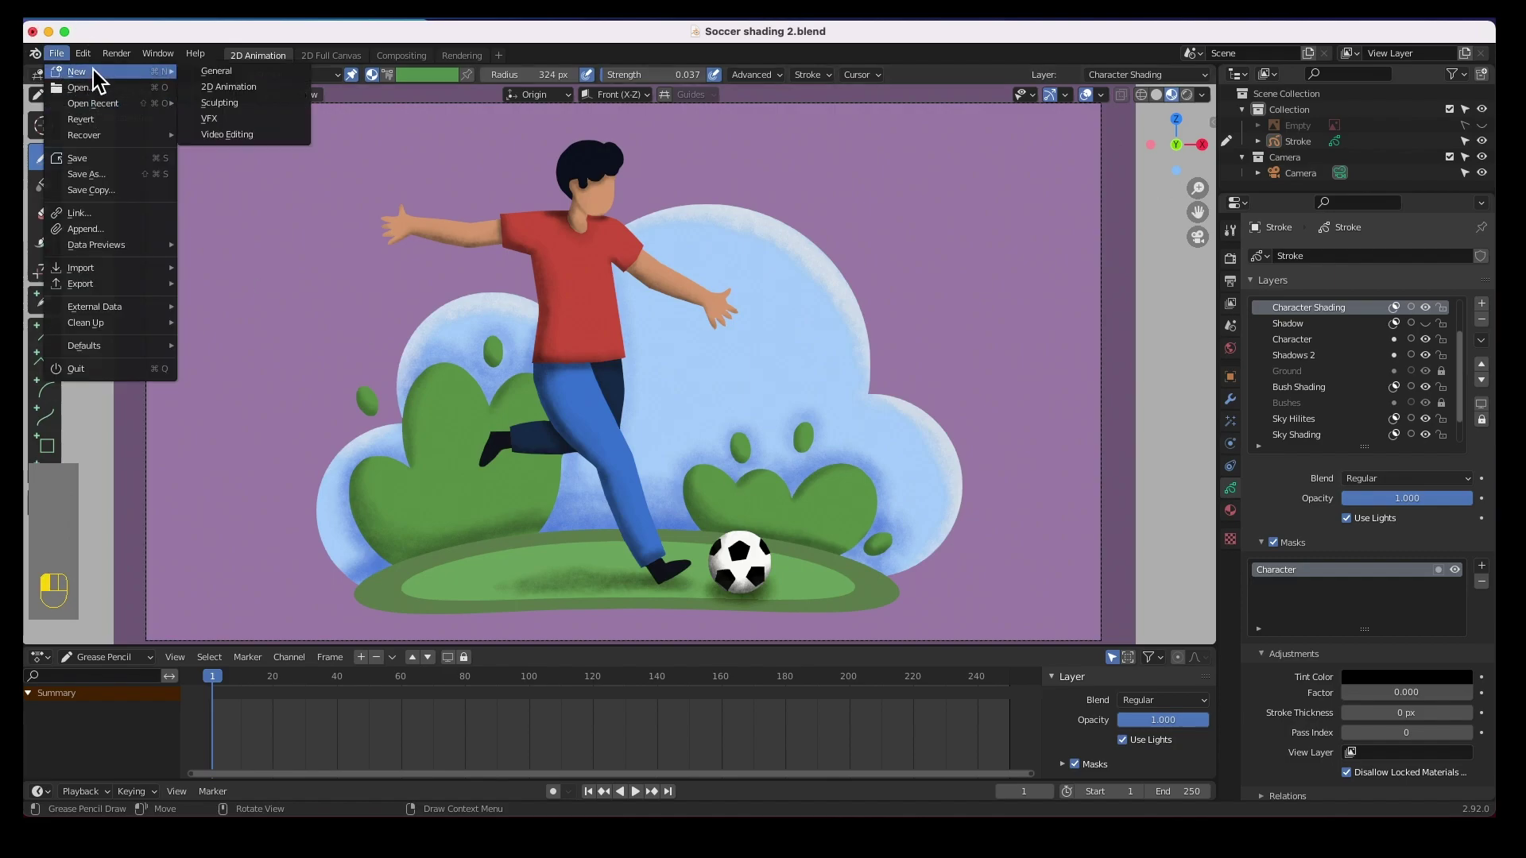
mouse_move(103, 105)
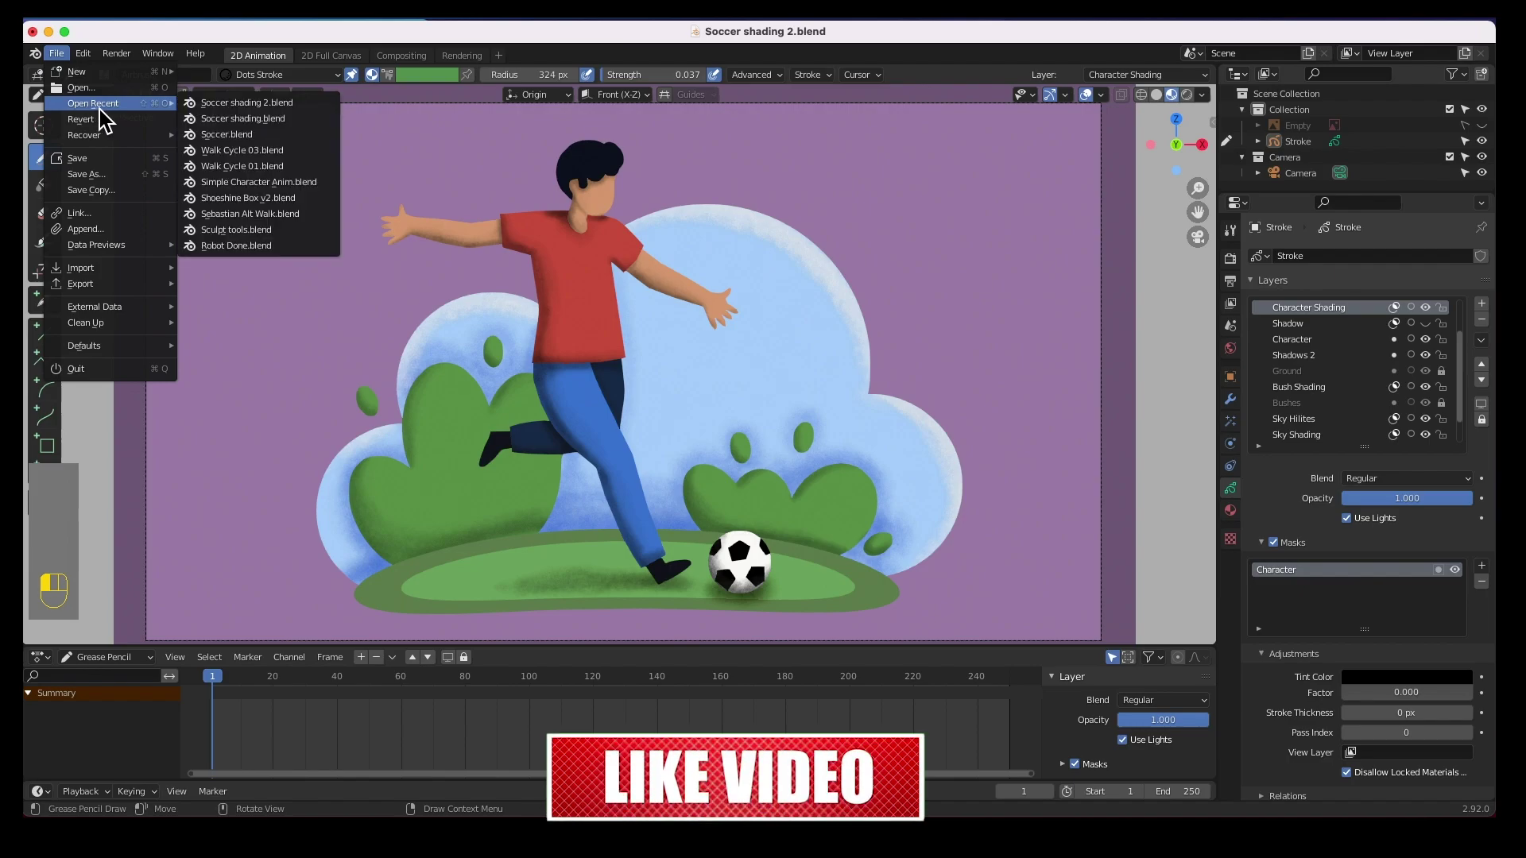
click(284, 119)
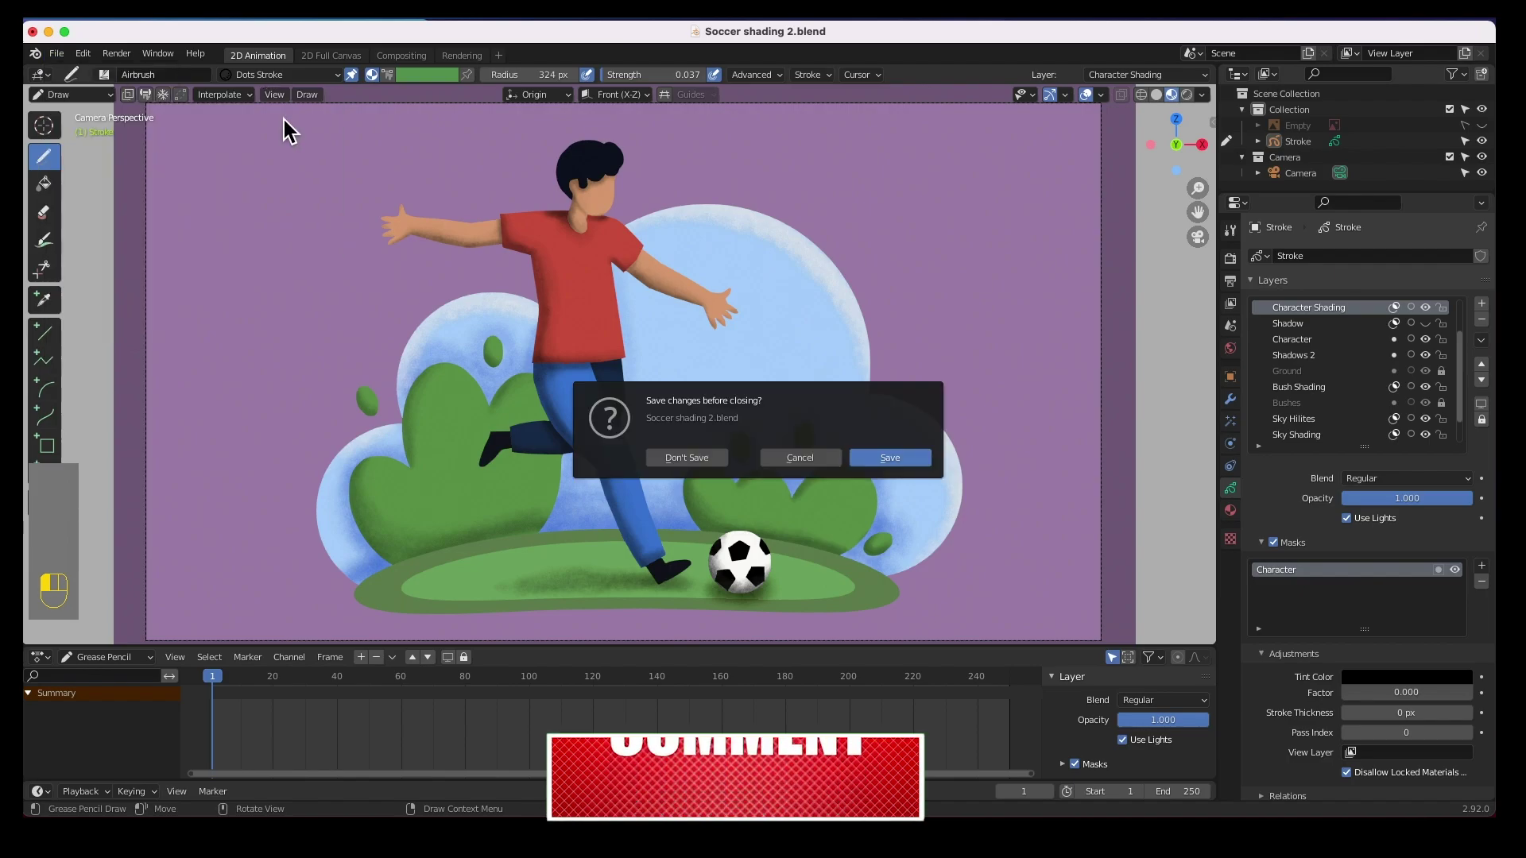
click(899, 464)
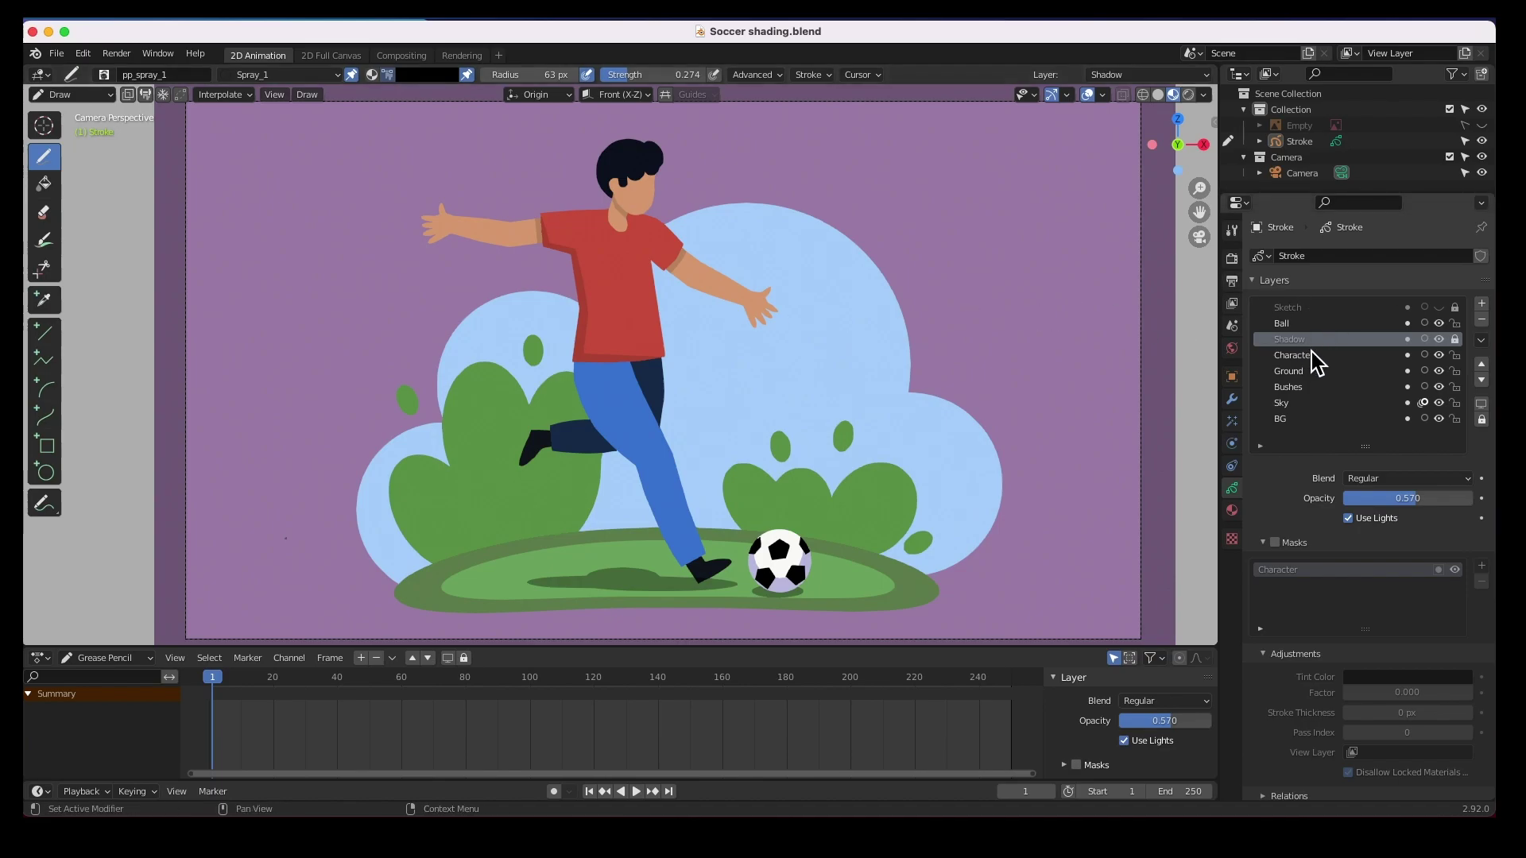
Step: Hide the Shadow layer and set the drawing brush to Airbrush
click(1446, 345)
click(1446, 345)
click(1447, 345)
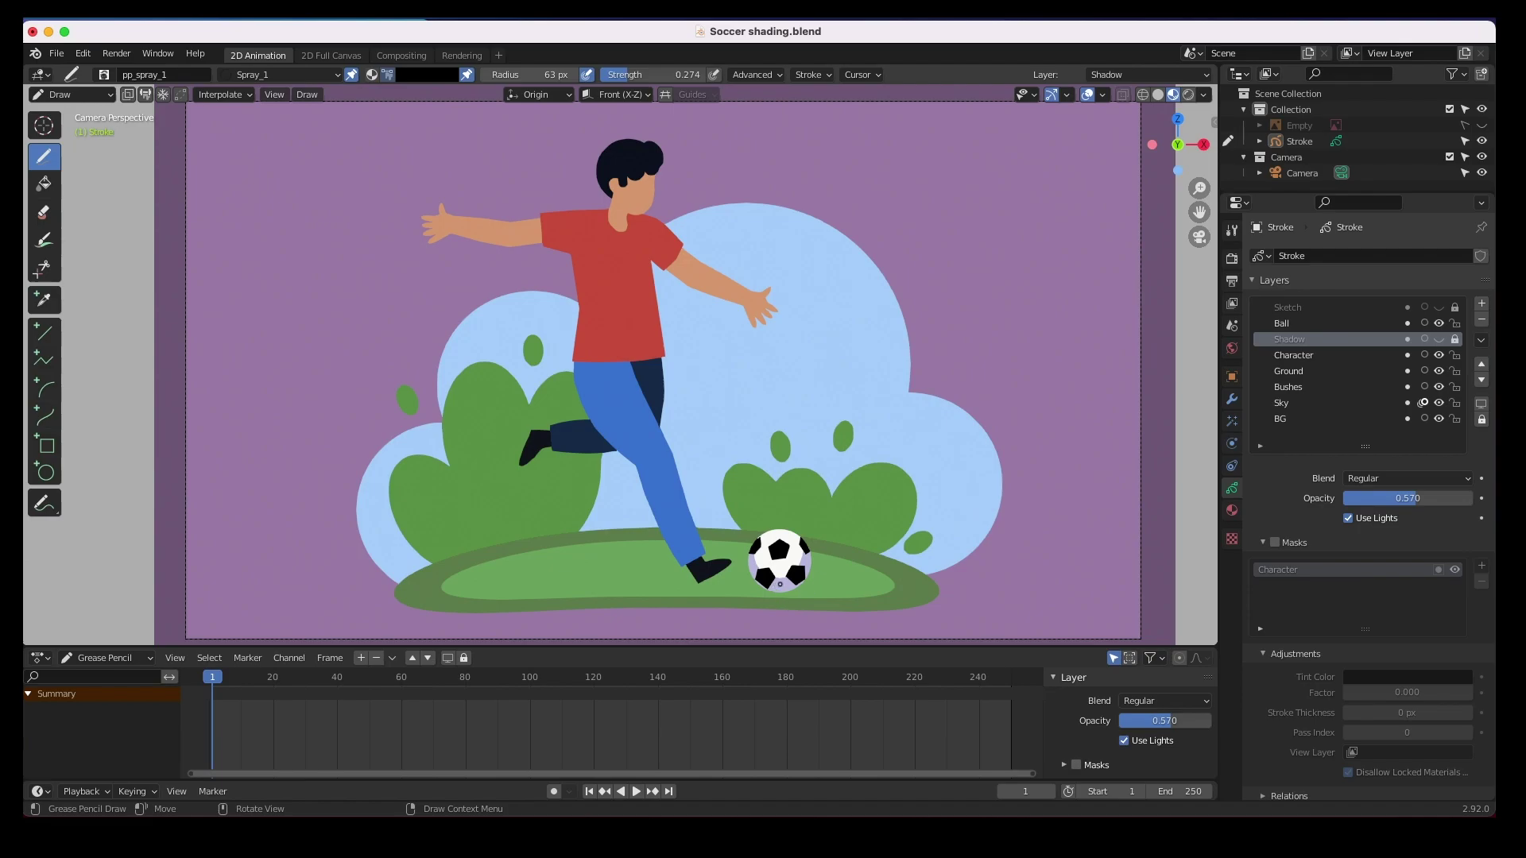
click(1454, 338)
click(105, 76)
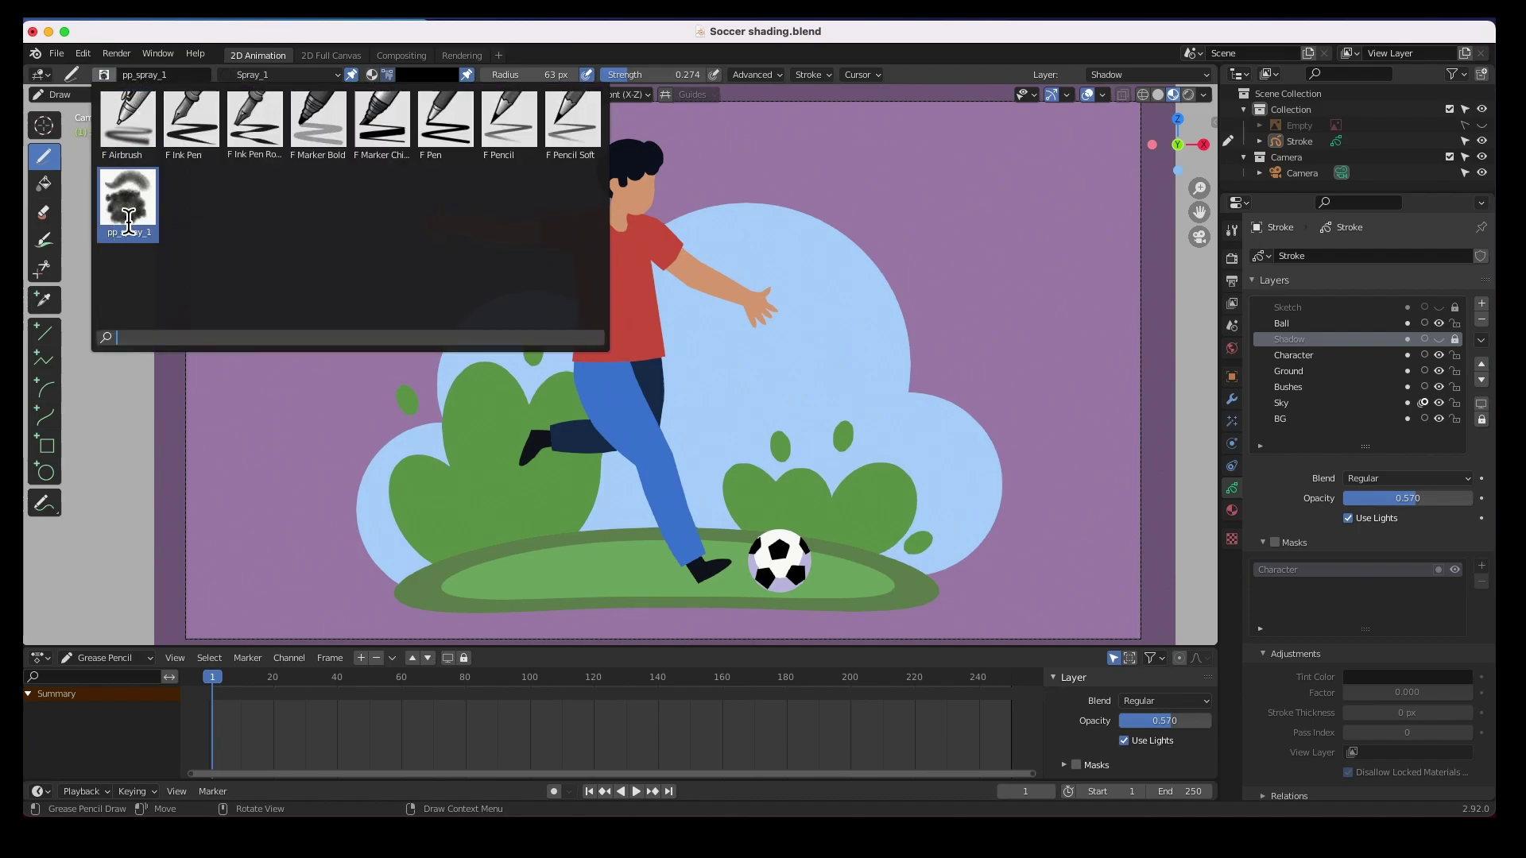
click(131, 123)
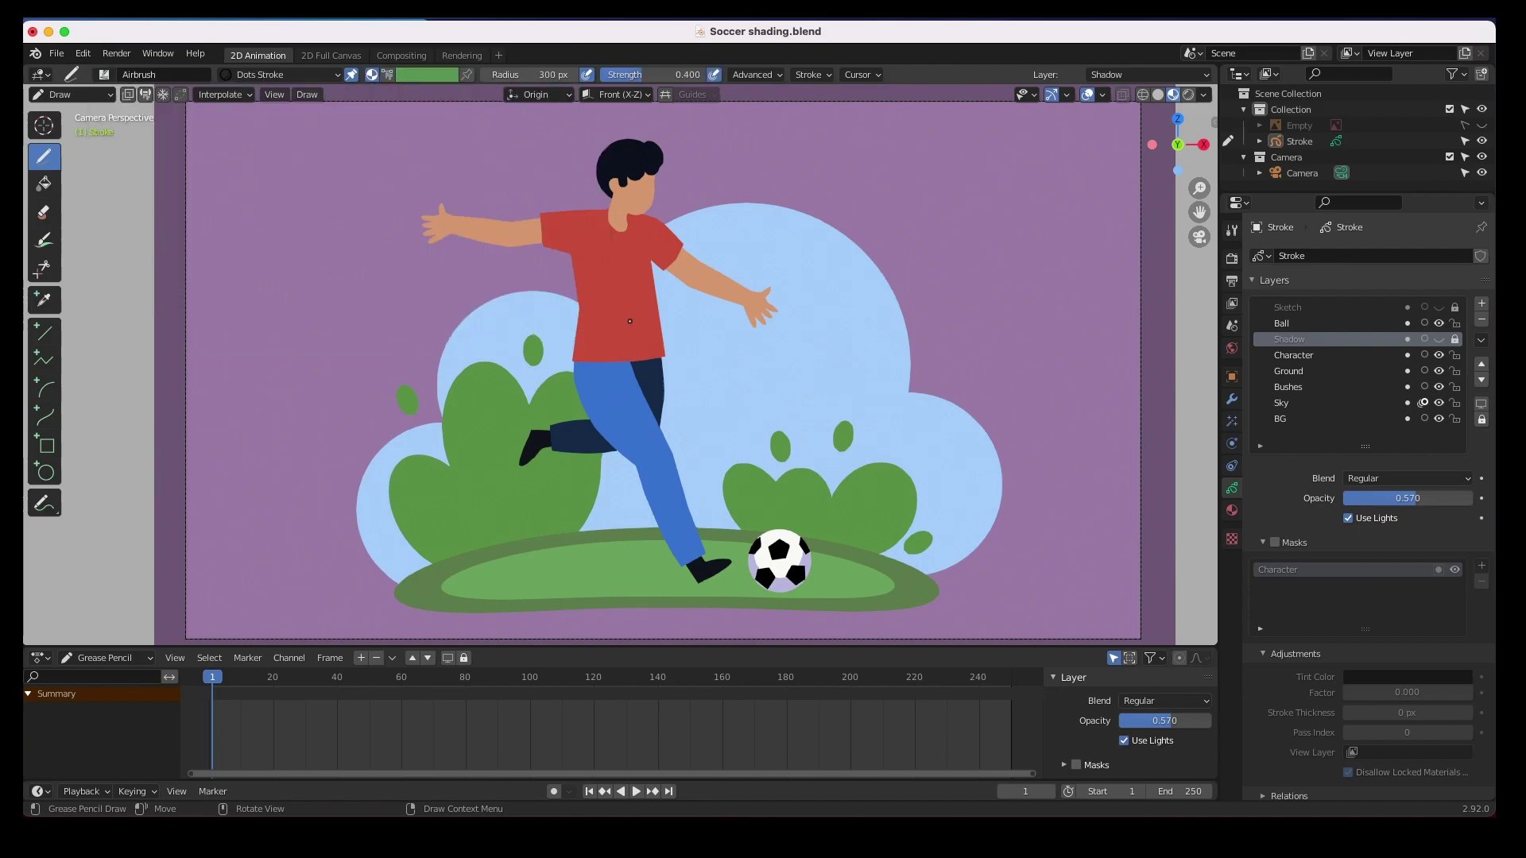
Step: Add a new layer directly above the Character layer and name it Character Shading
key(shift)
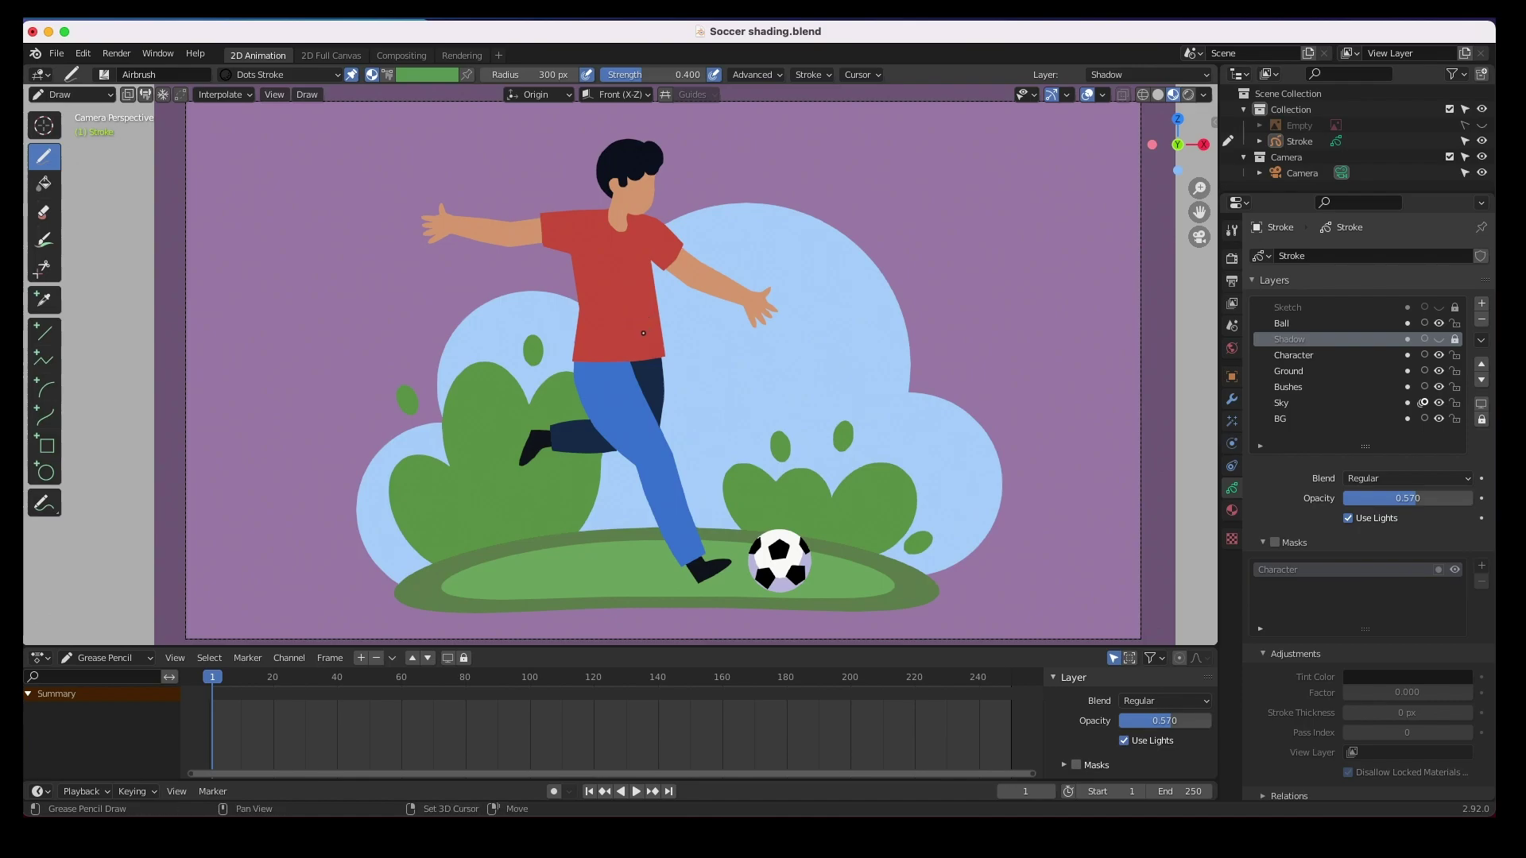
shift+middle_drag(630, 306, 564, 412)
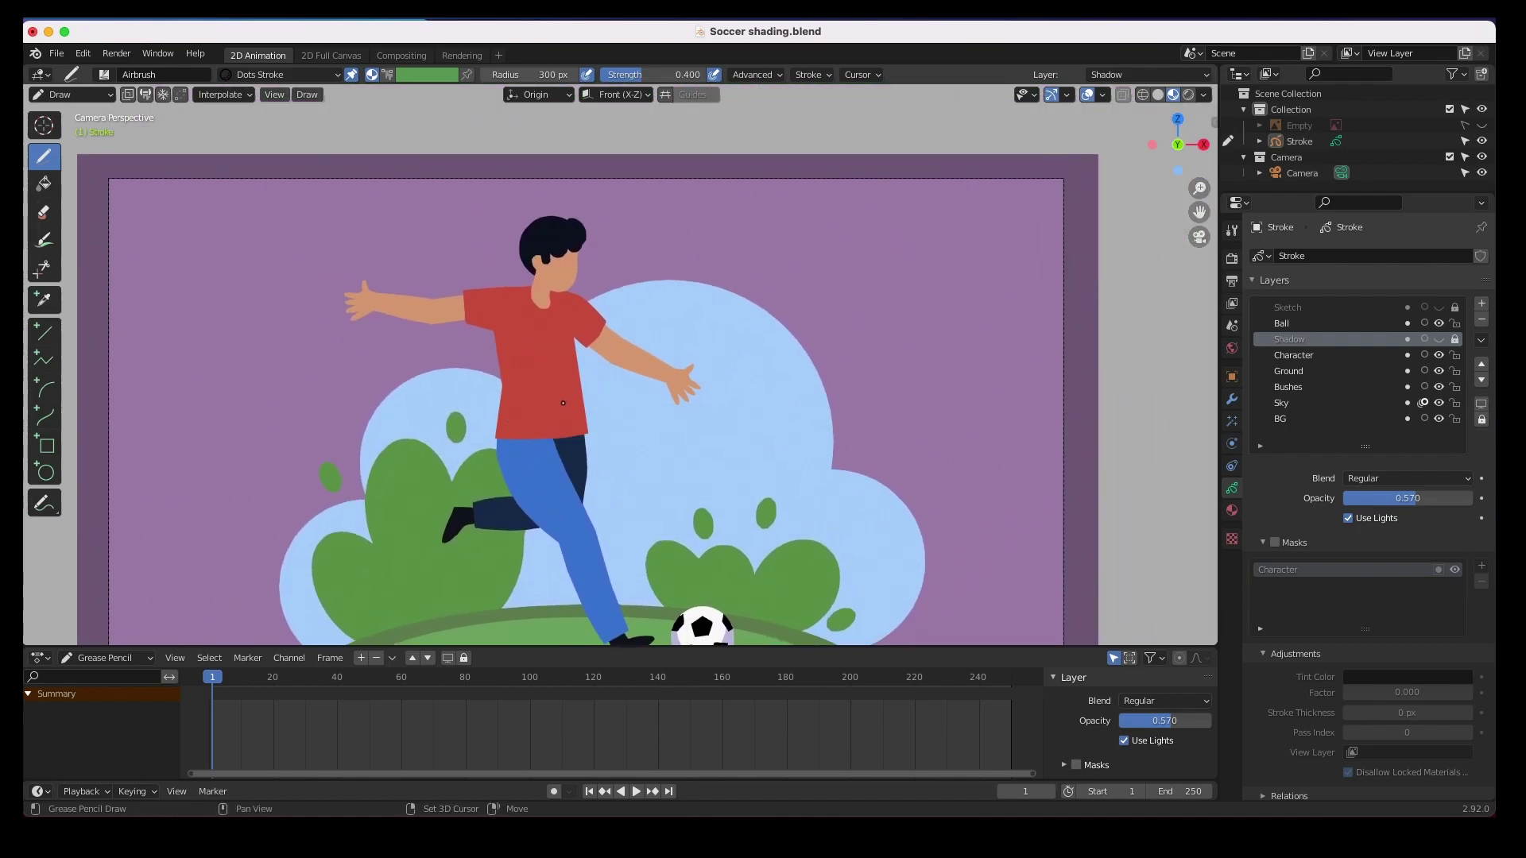
scroll(623, 297, up, 6)
shift+middle_drag(681, 239, 802, 430)
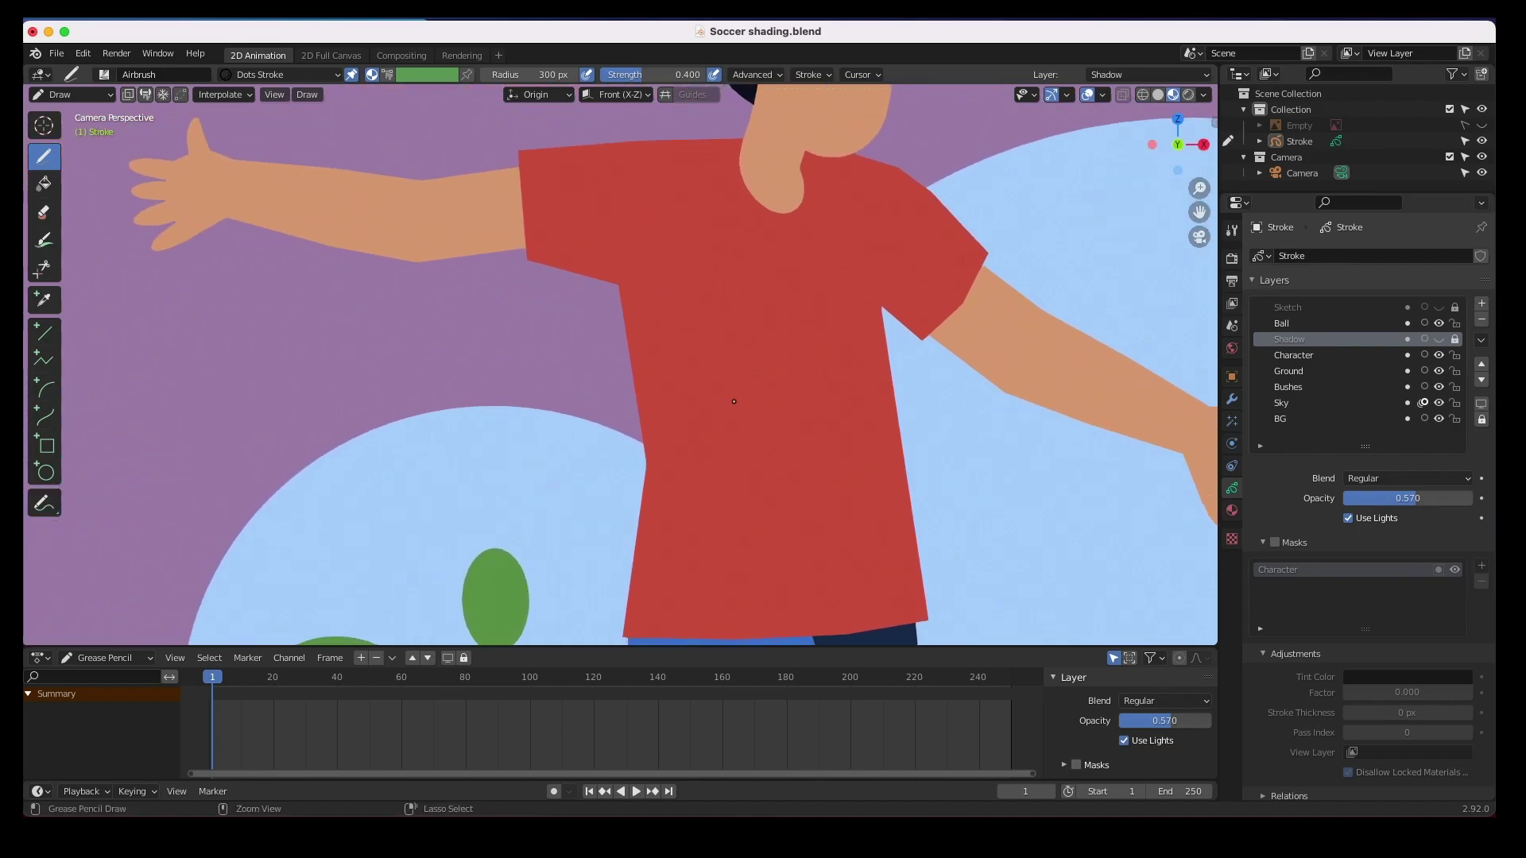
scroll(804, 430, down, 2)
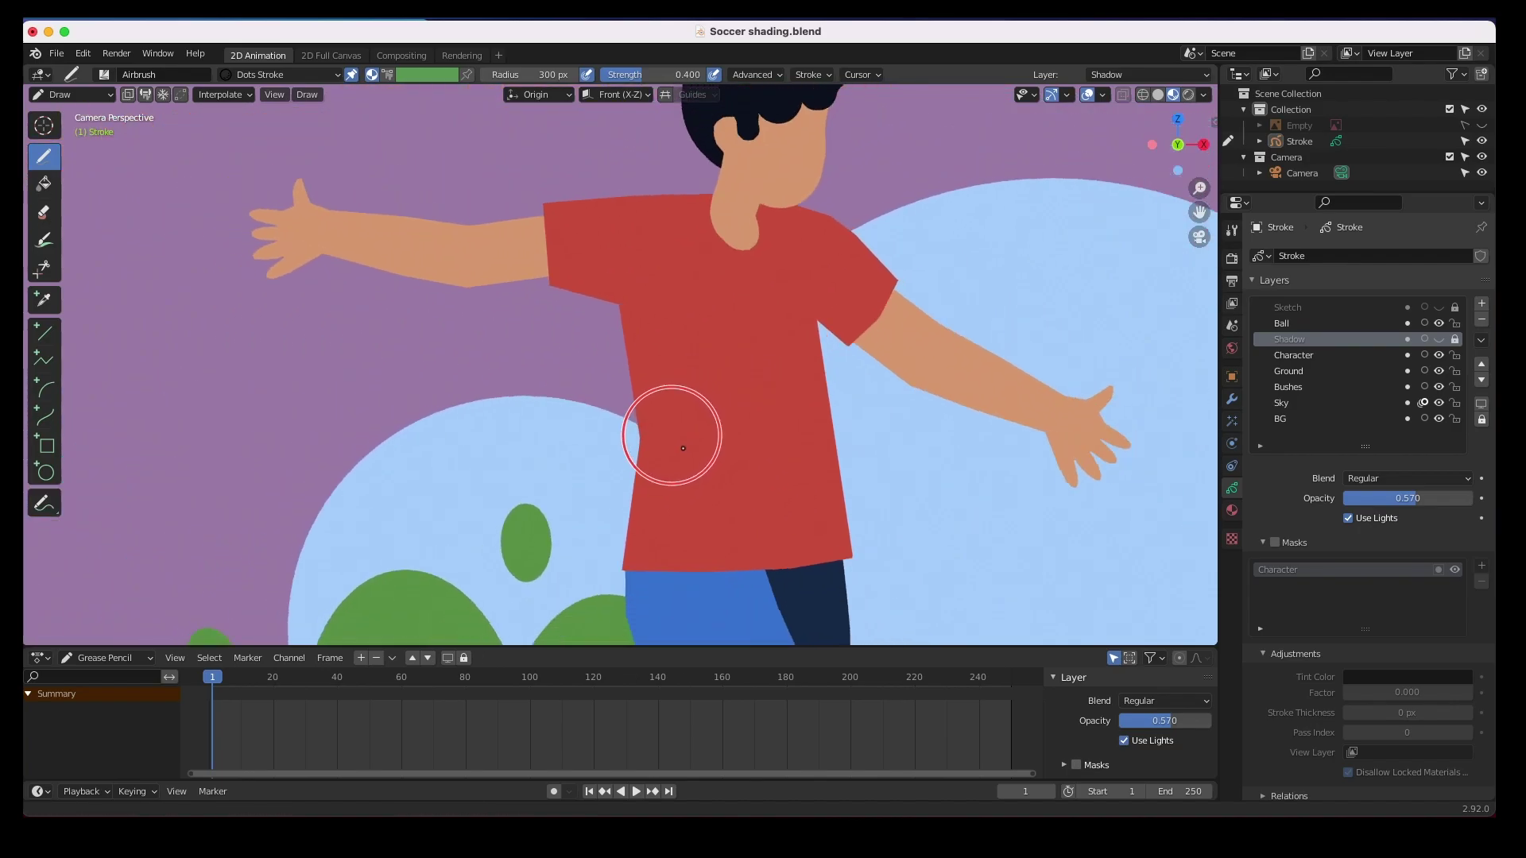
click(1319, 355)
click(1481, 304)
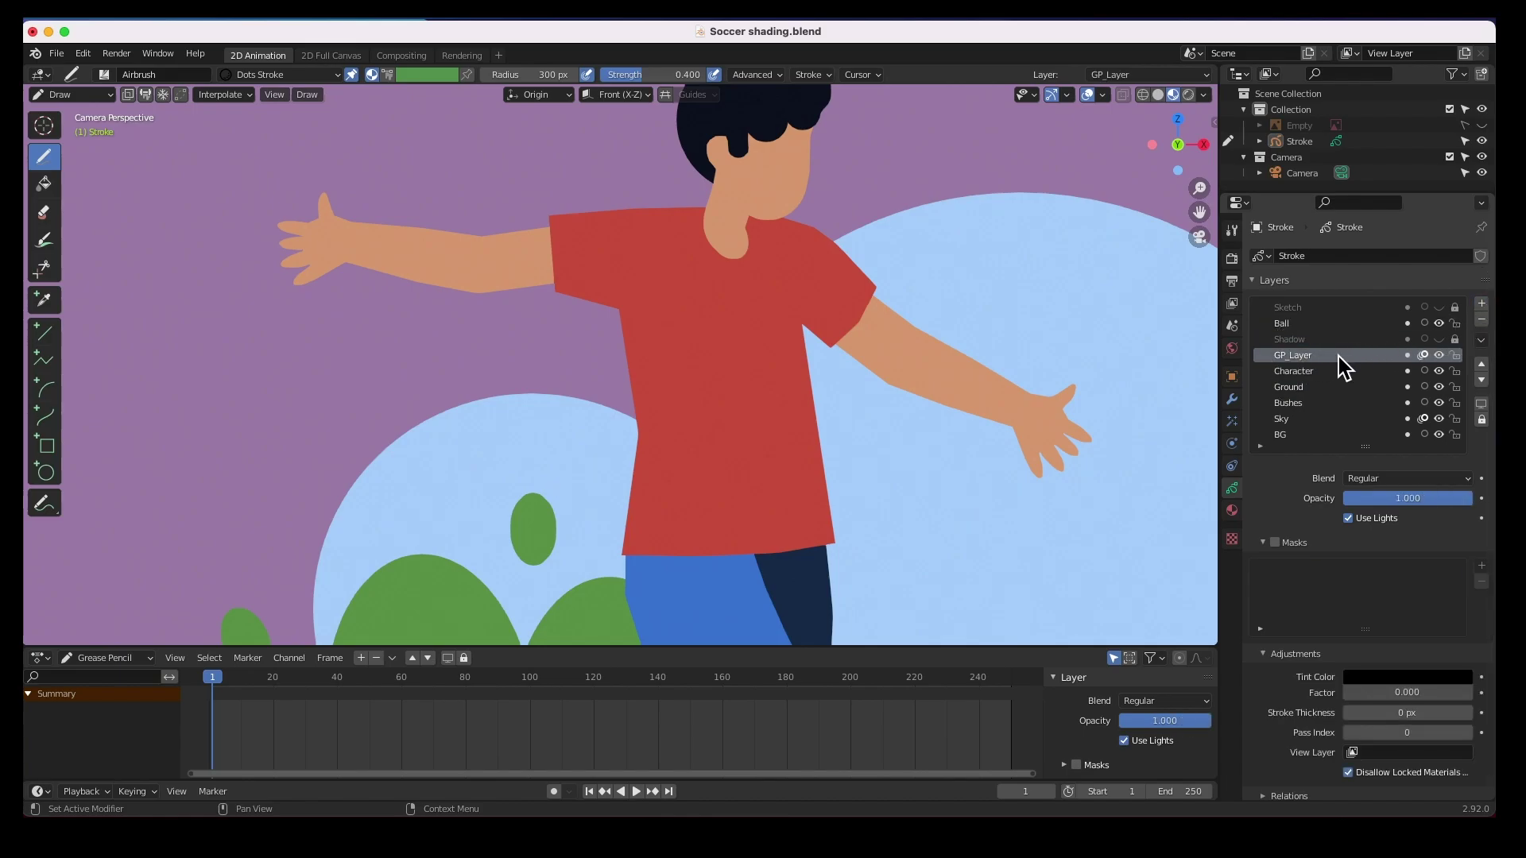
double_click(1296, 357)
text(Character Shading)
key(Return)
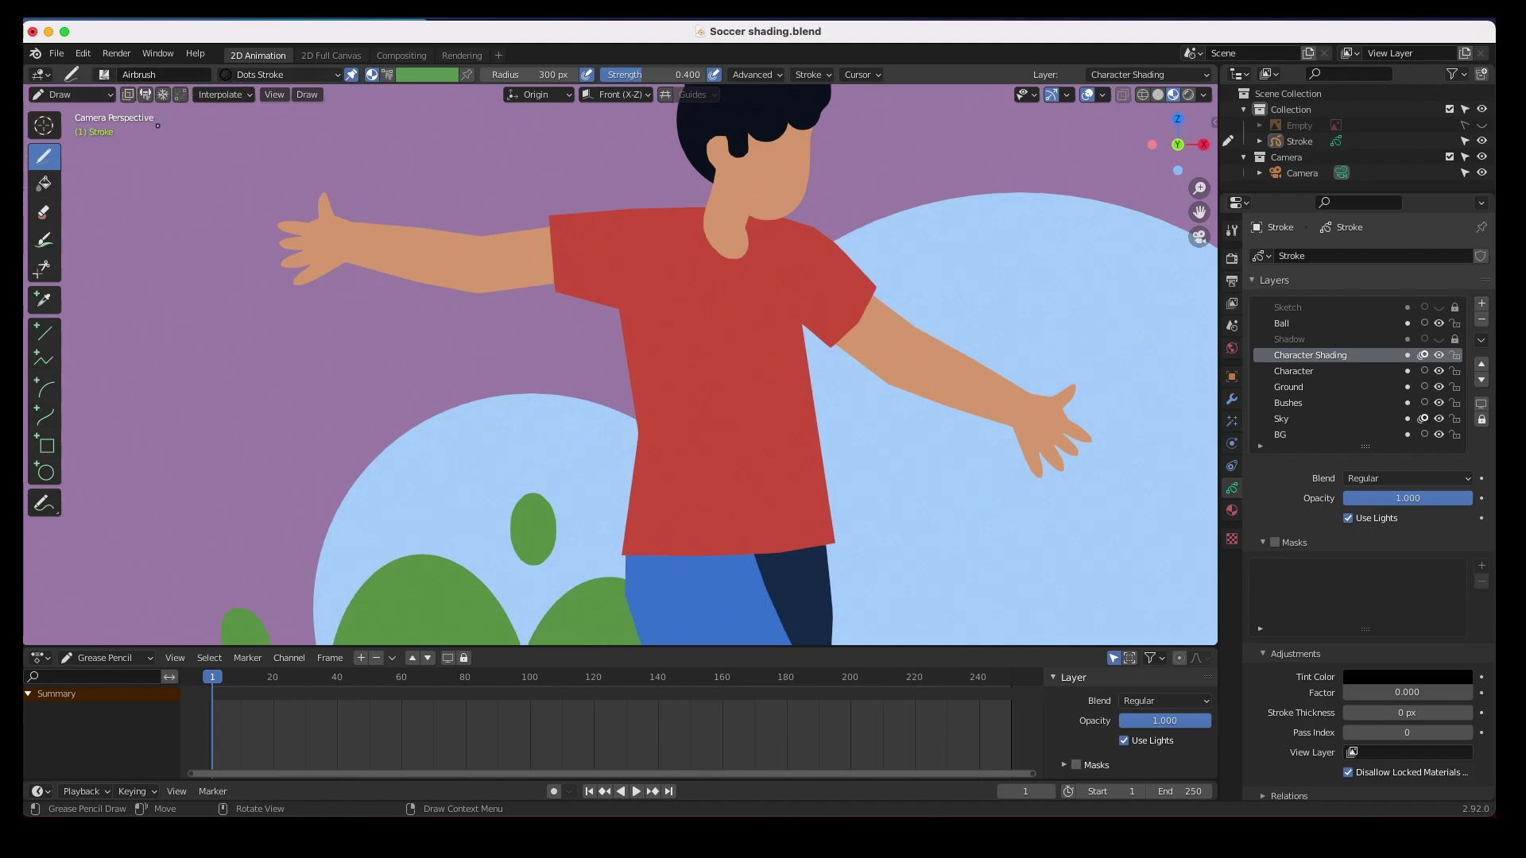
mouse_move(609, 371)
mouse_down()
mouse_move(670, 359)
mouse_move(794, 392)
mouse_up()
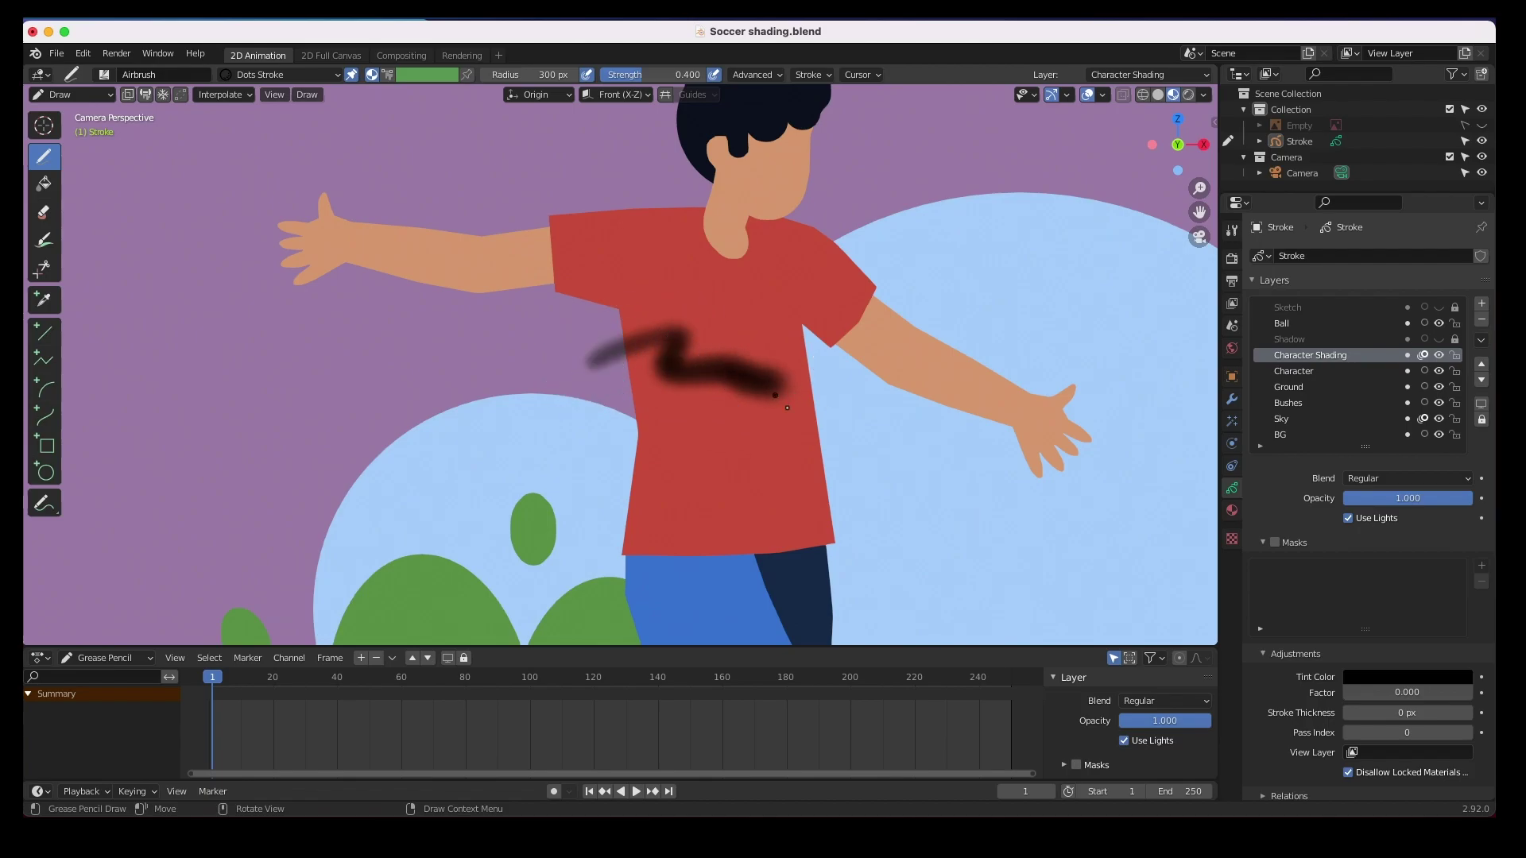
key(ctrl)
key(ctrl+z)
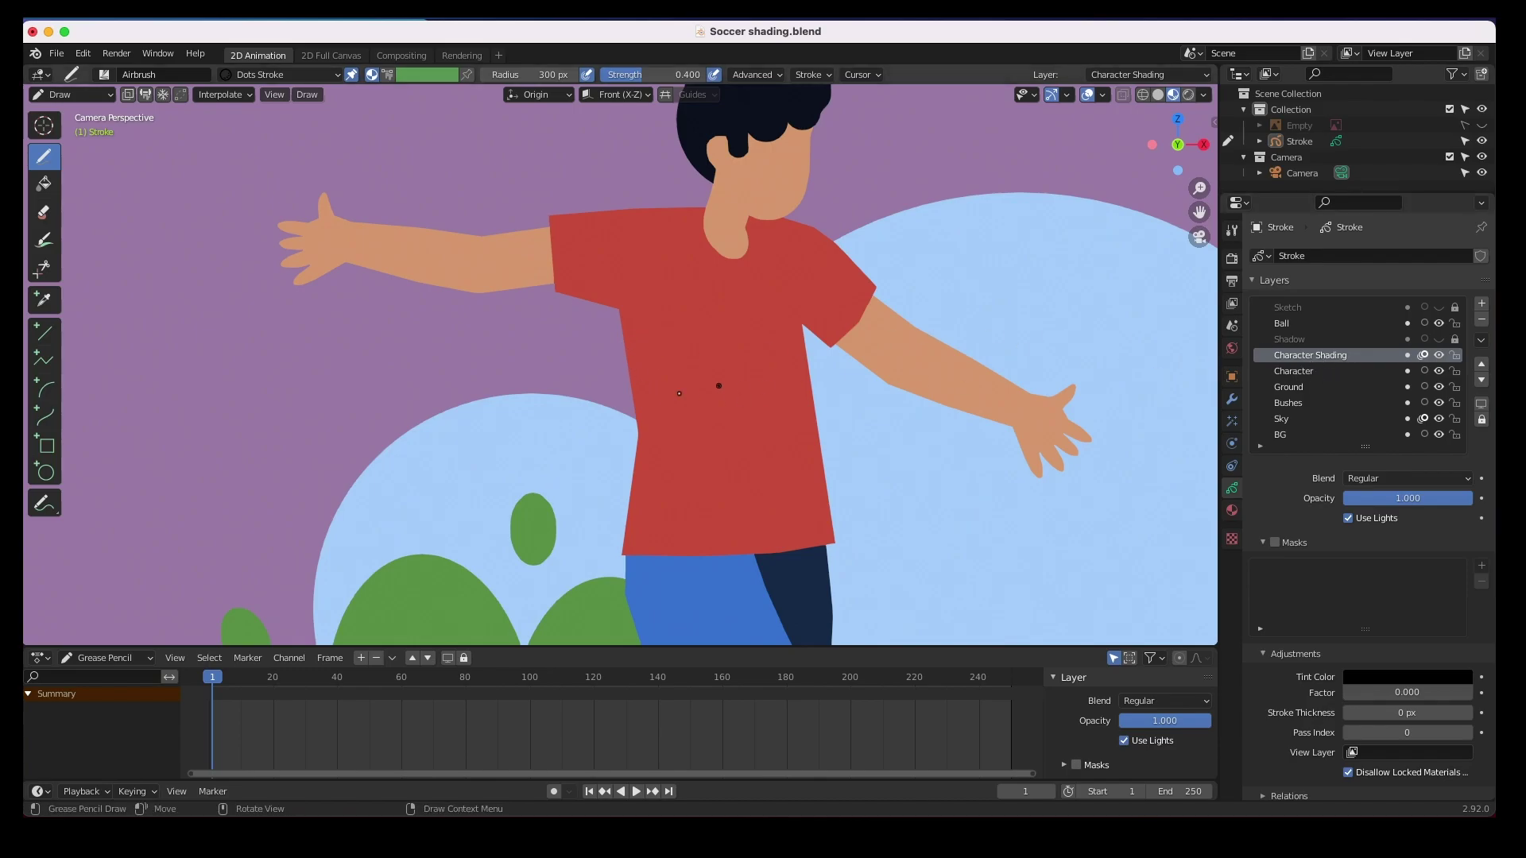
Step: Draw a wavy airbrush stroke across the shirt's edge and turn off onion skinning for the Sky and Character Shading layers
mouse_move(566, 362)
mouse_down()
mouse_move(604, 338)
mouse_move(649, 371)
mouse_move(723, 362)
mouse_up()
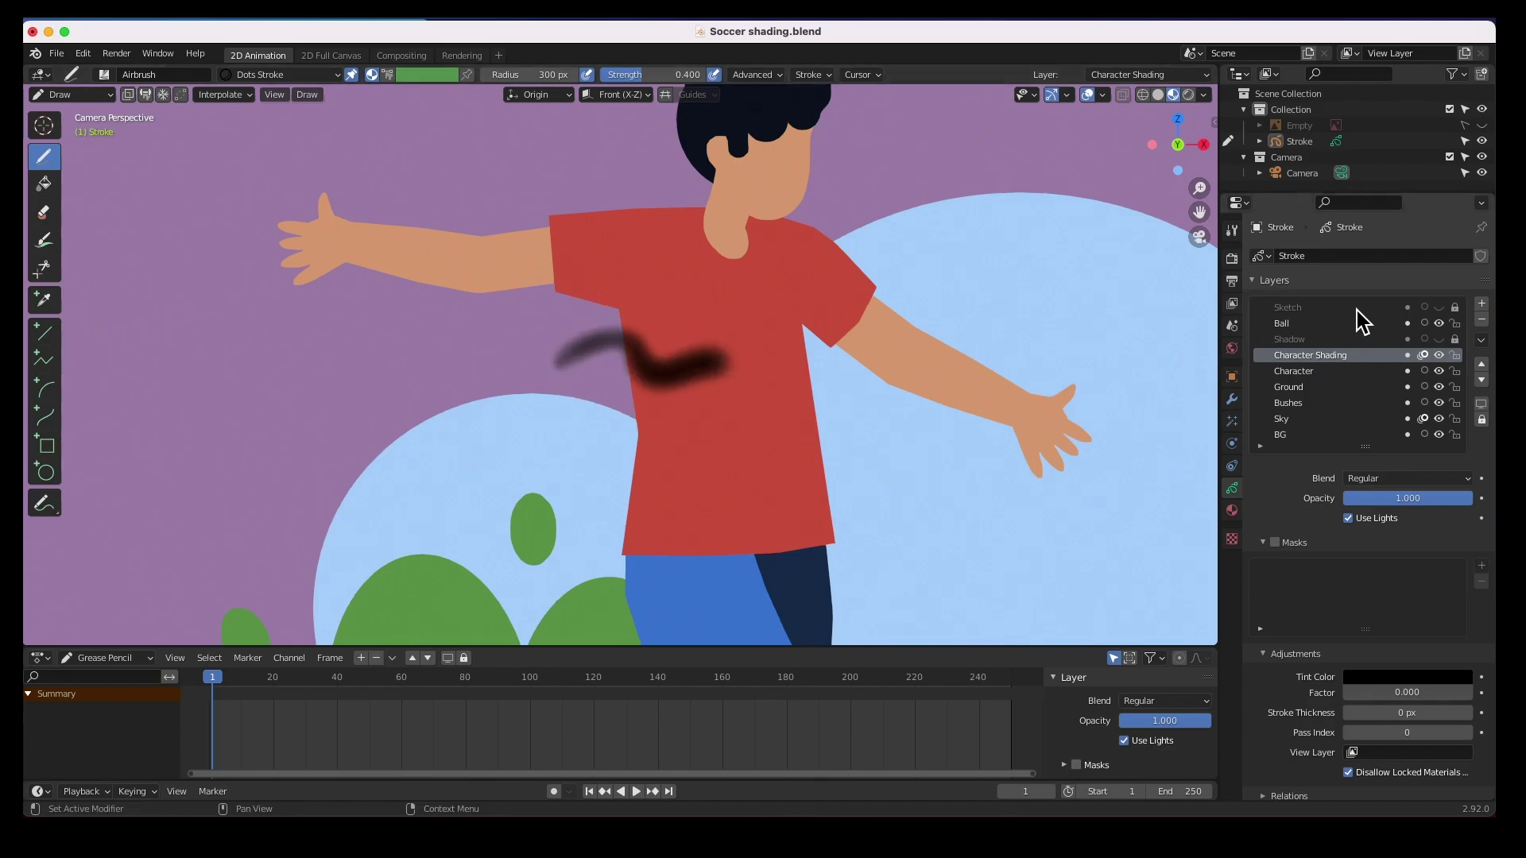
click(1422, 418)
click(1422, 354)
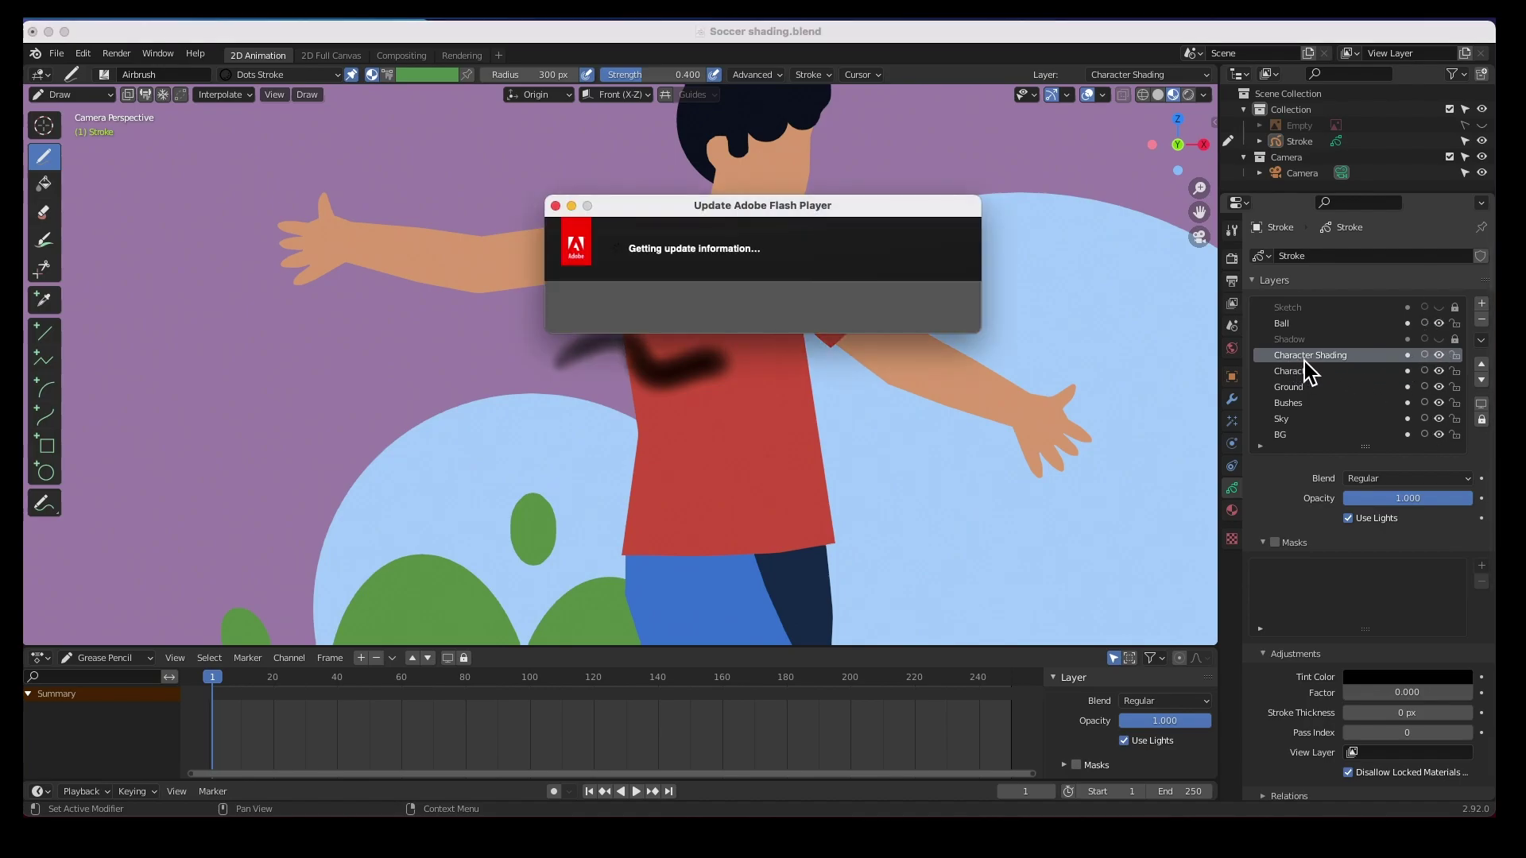
click(566, 206)
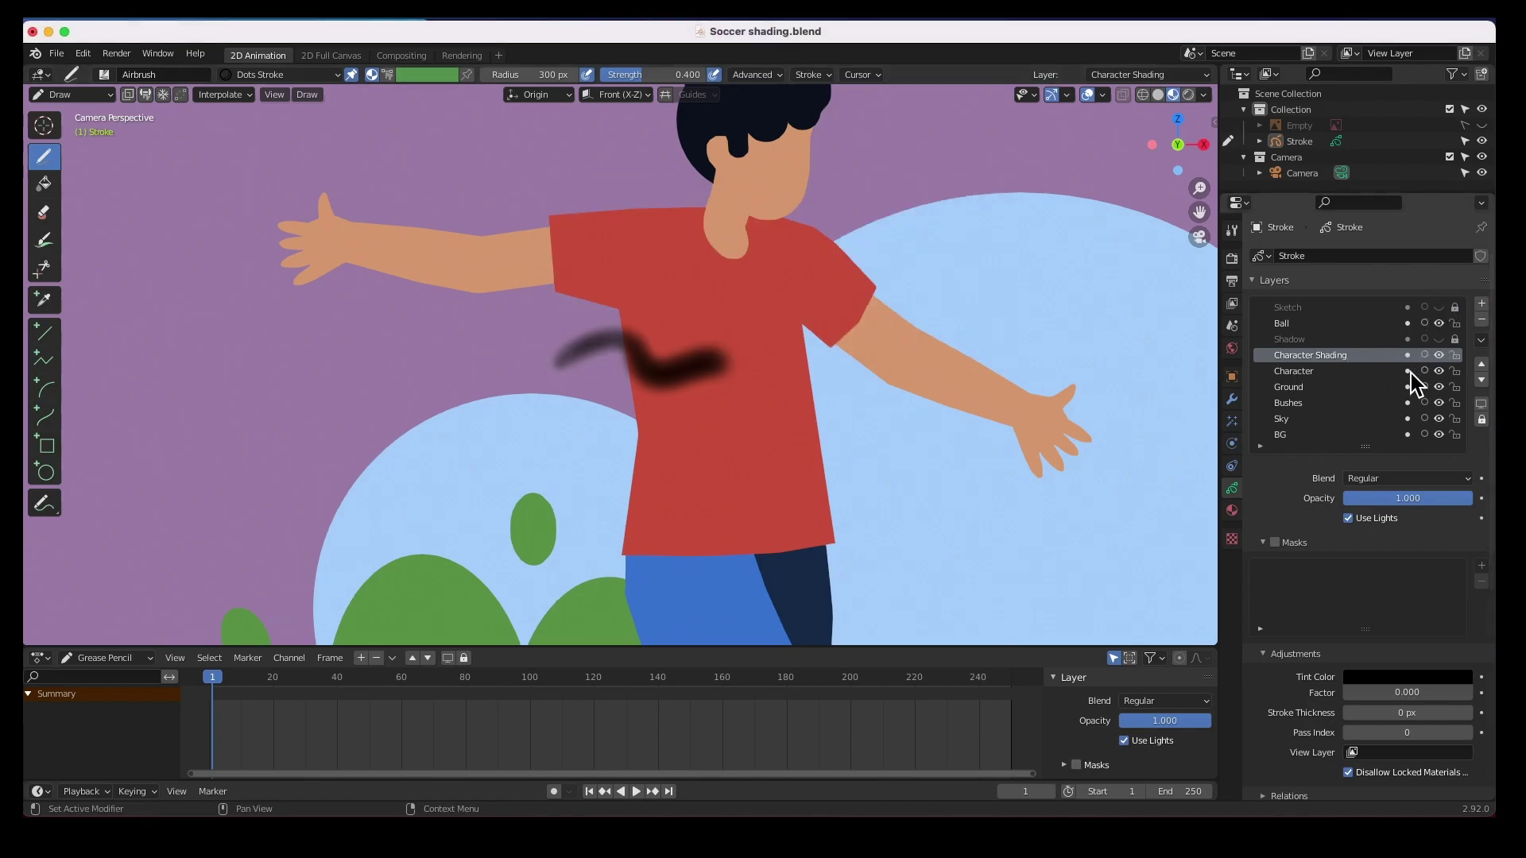
Step: Enable masks on the Character Shading layer and add the Character layer as its mask
click(1316, 377)
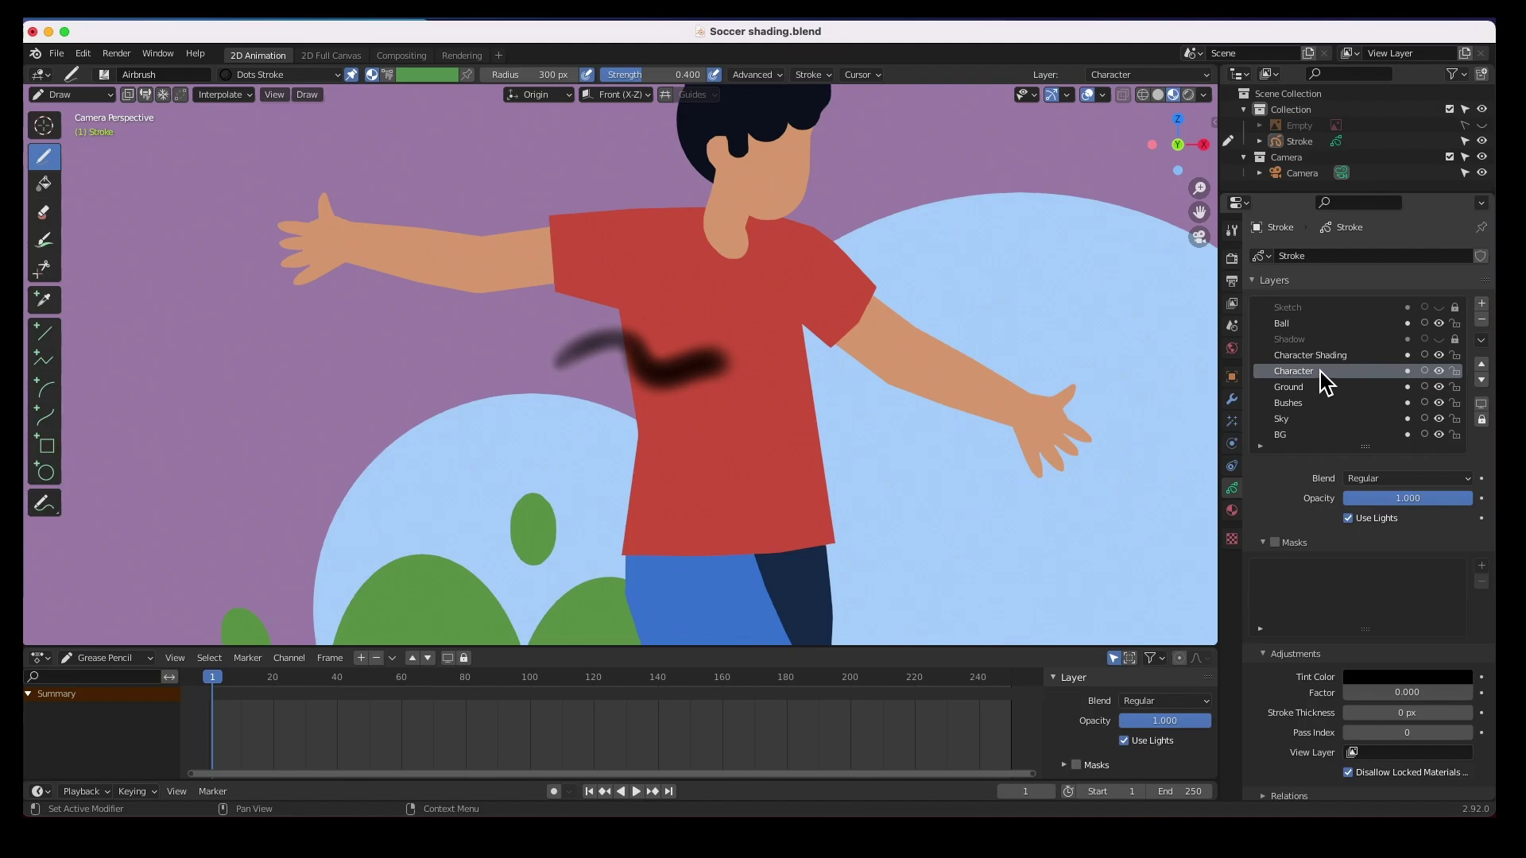
click(1324, 357)
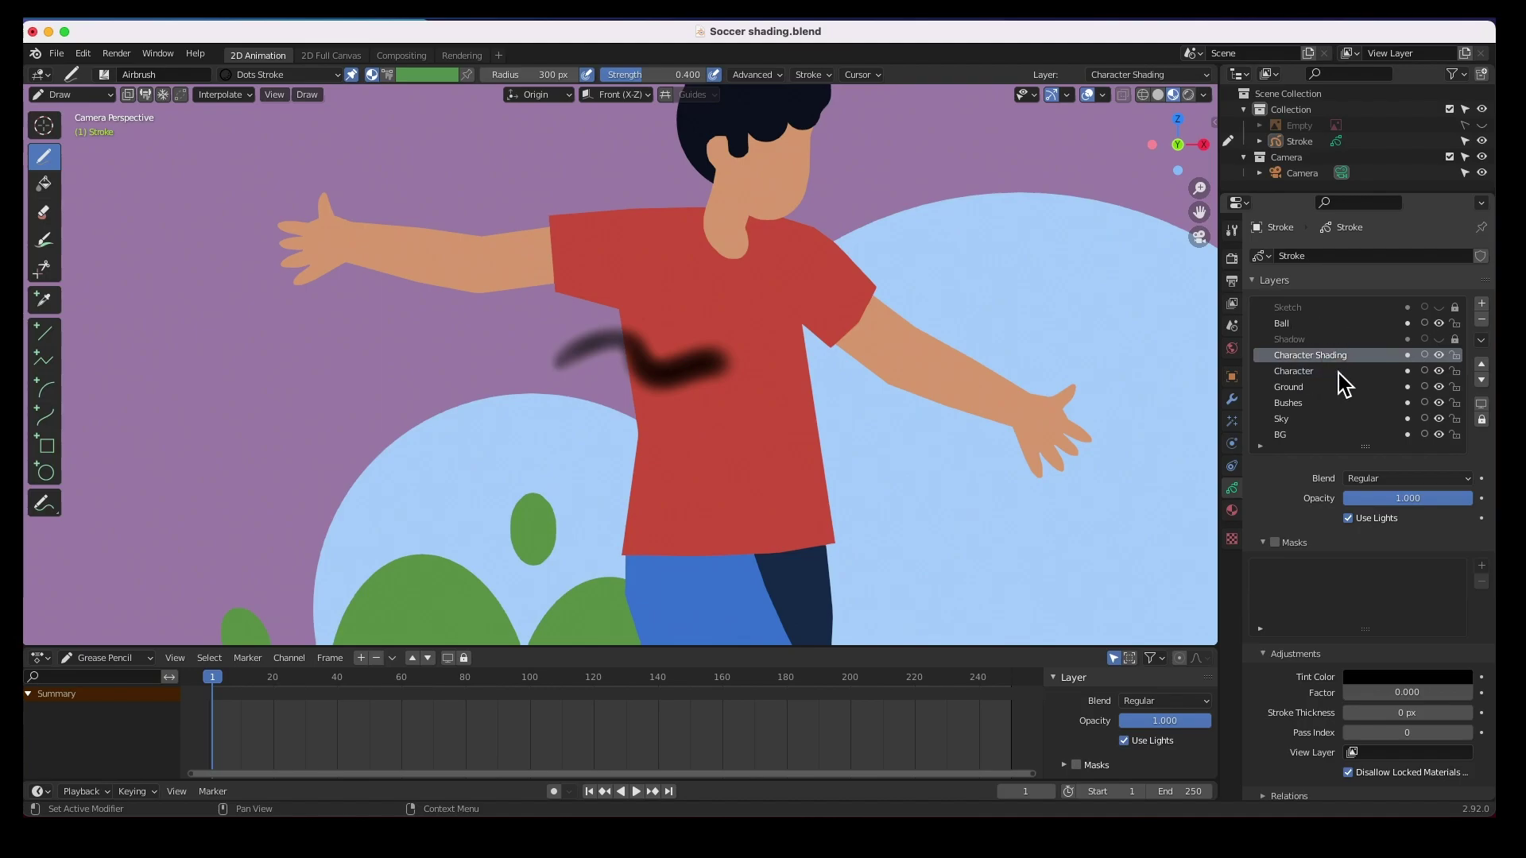
click(1411, 357)
click(1480, 568)
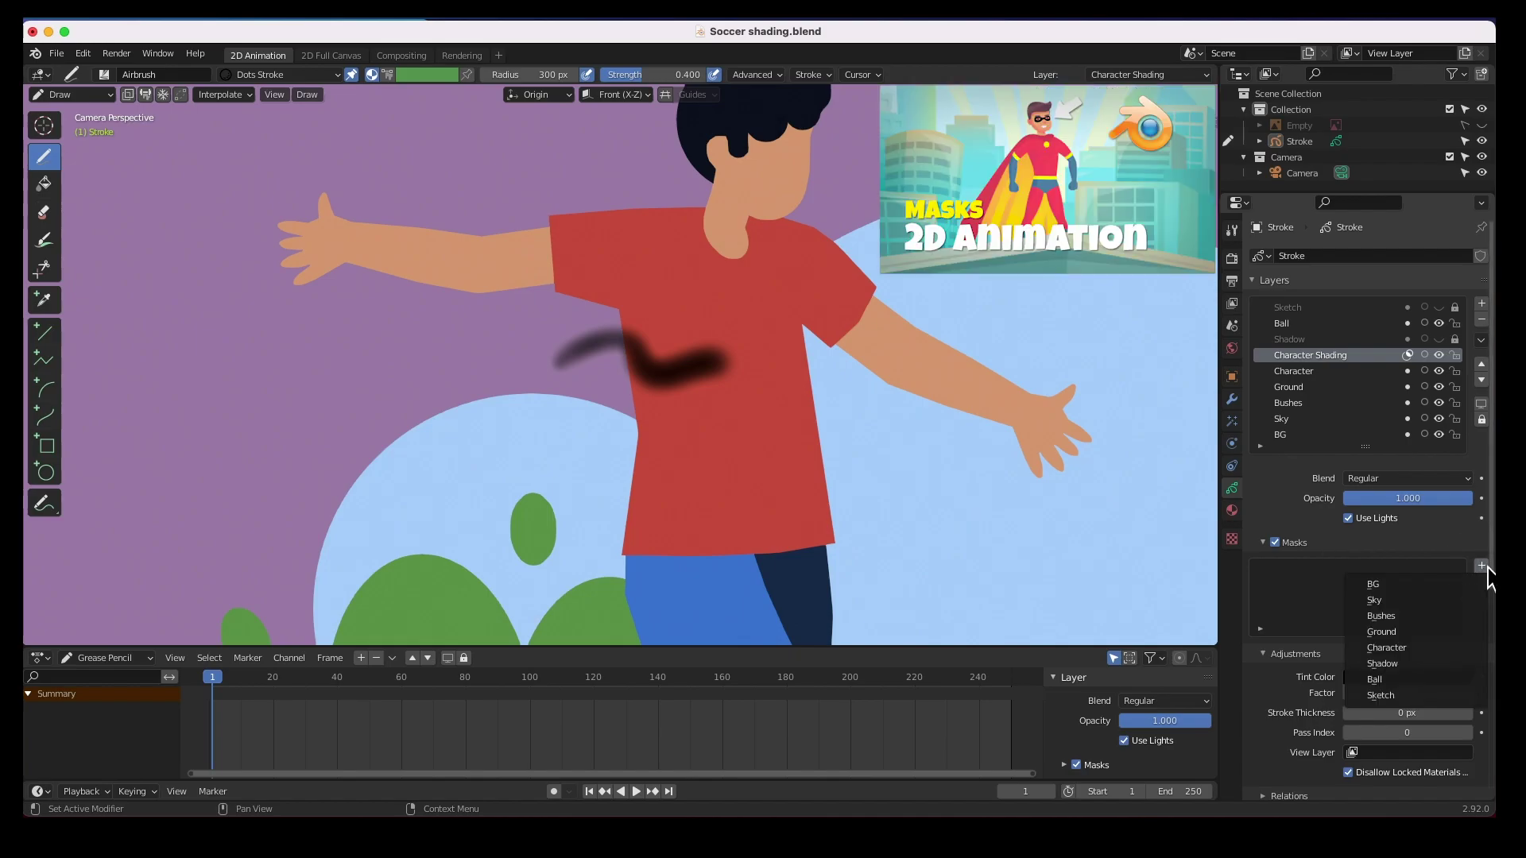
click(1398, 651)
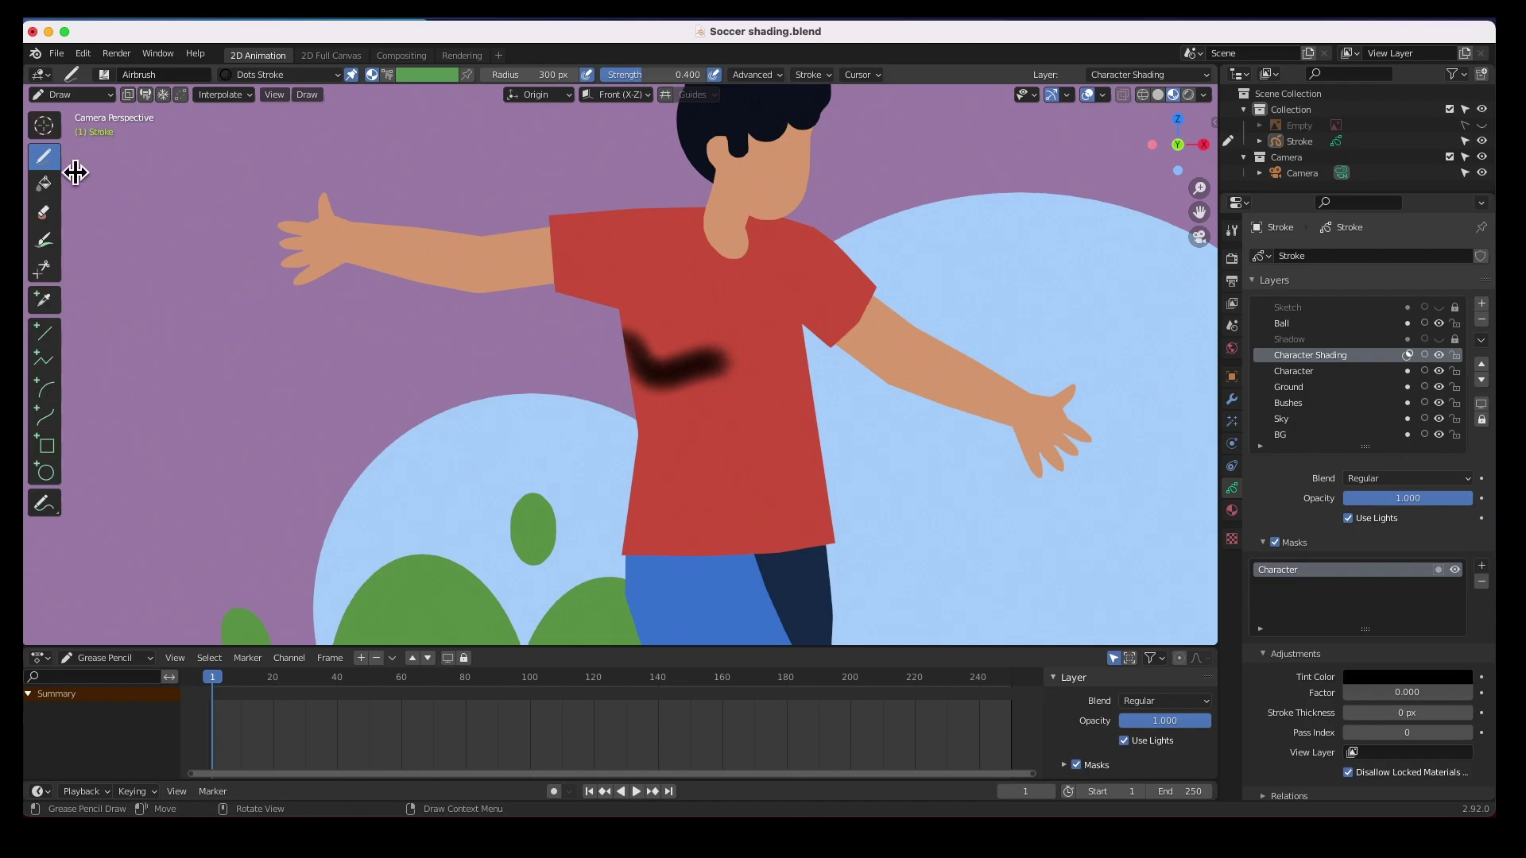
Step: Delete the wavy test stroke from the shirt using stroke selection in Edit Mode, and return to Draw mode
click(78, 99)
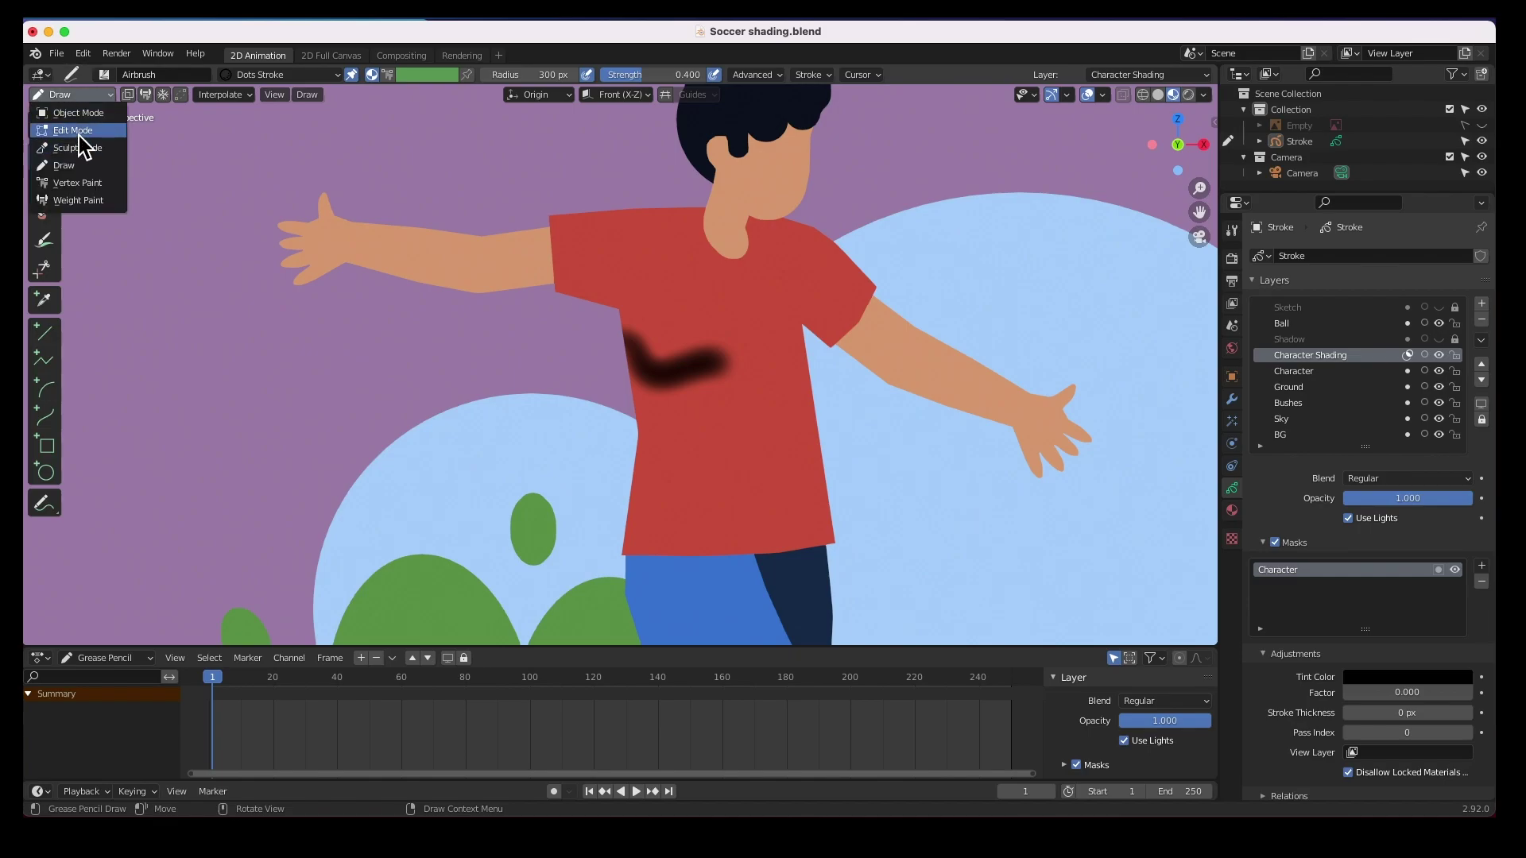
click(79, 132)
click(670, 386)
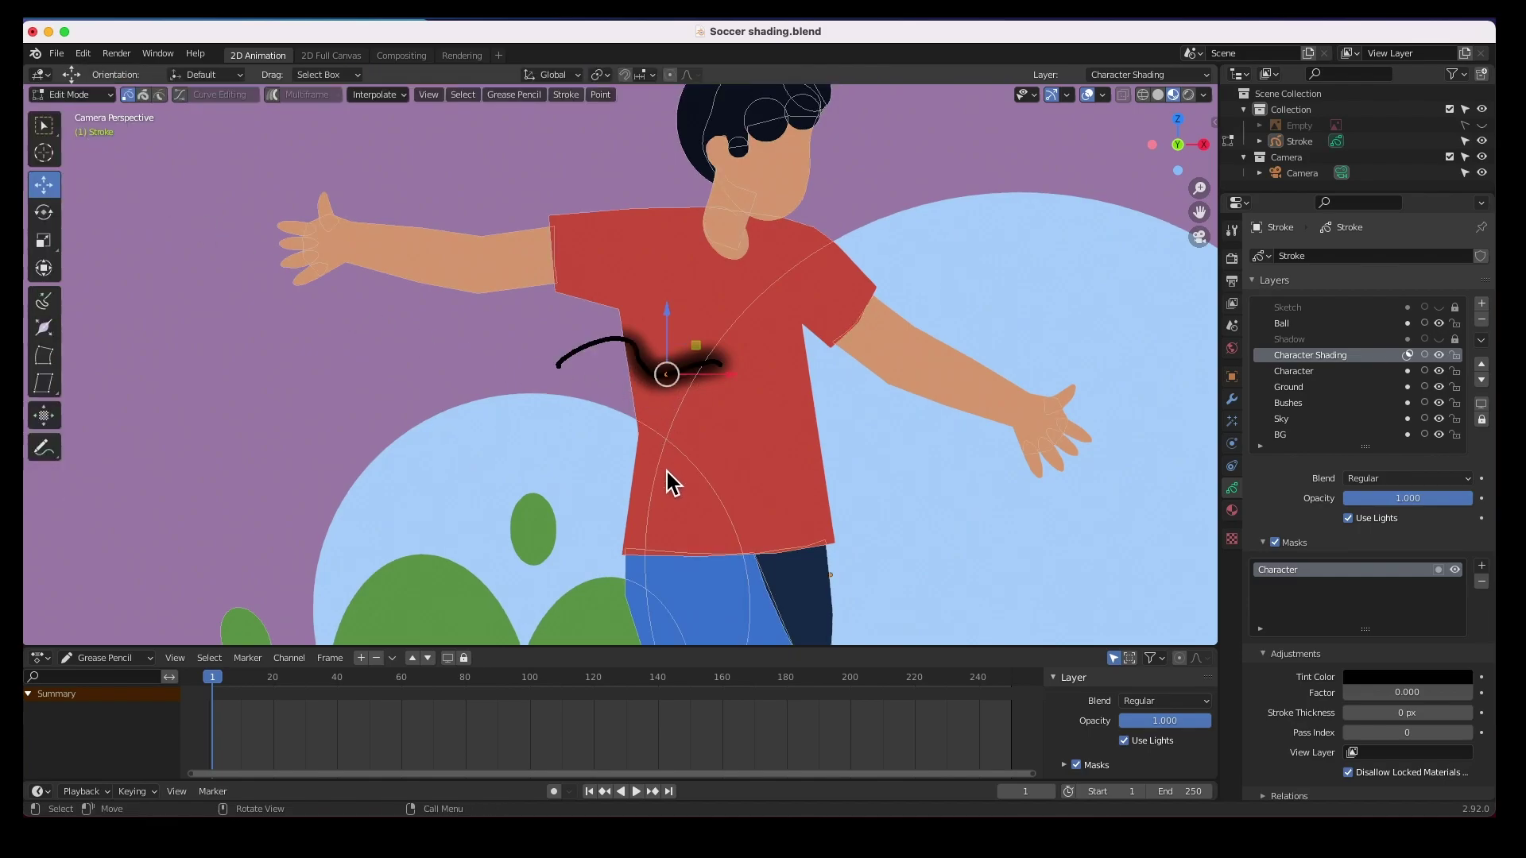
click(143, 95)
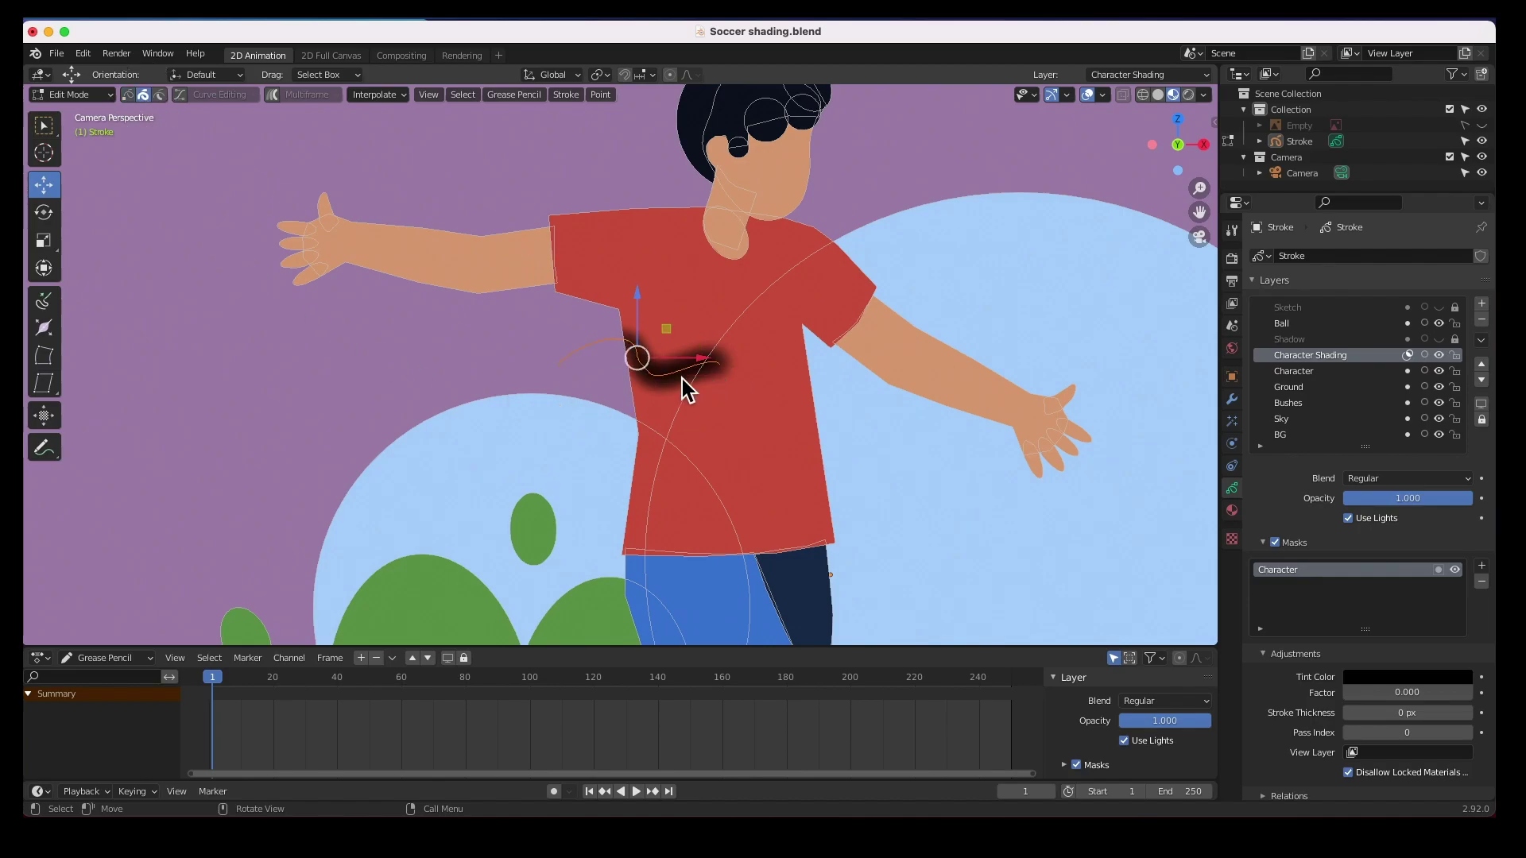
key(x)
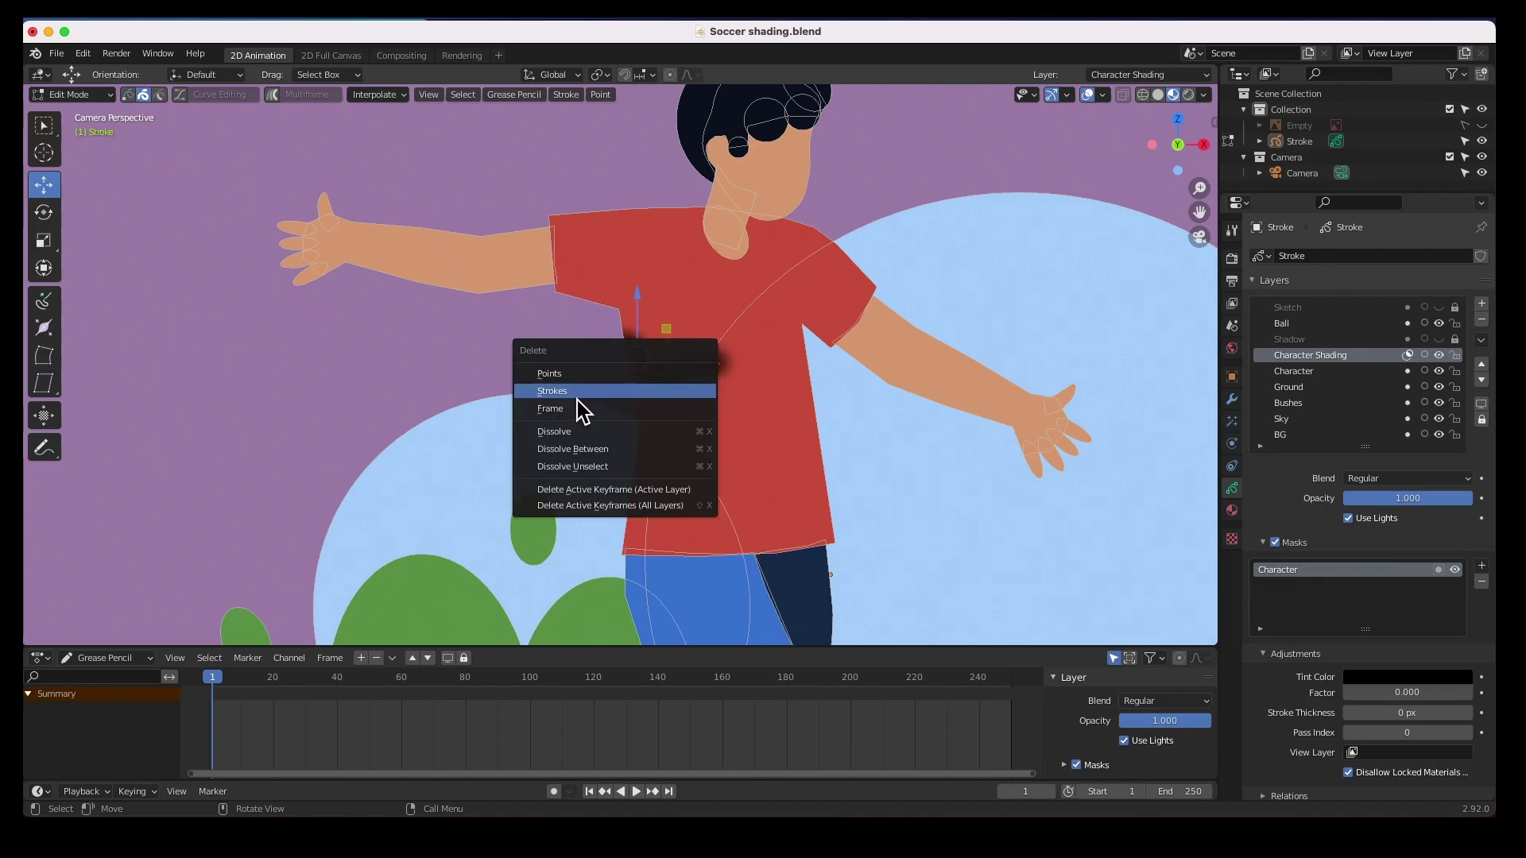
click(579, 394)
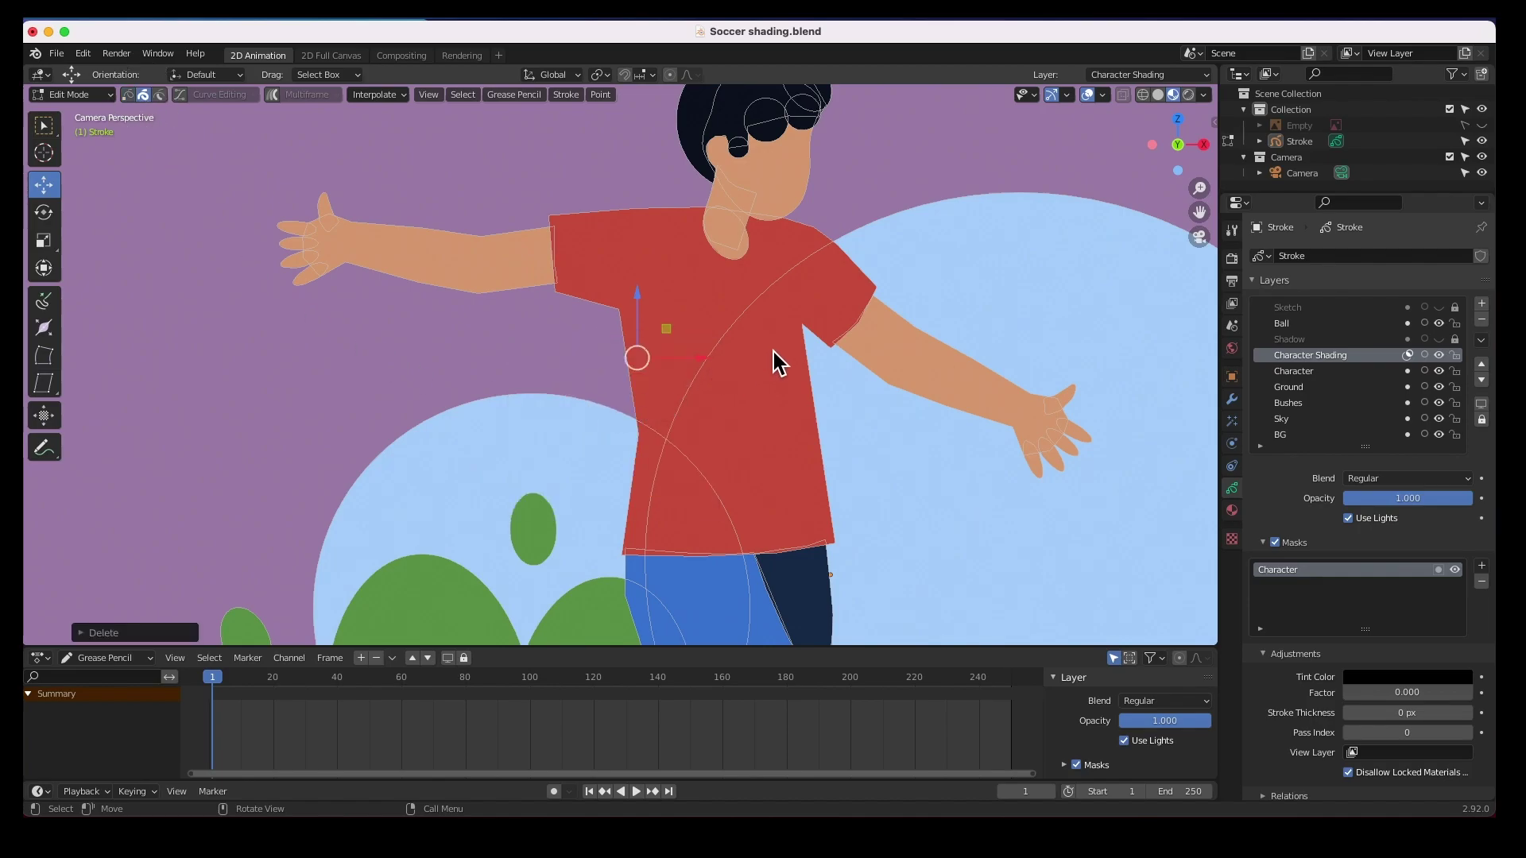
click(92, 96)
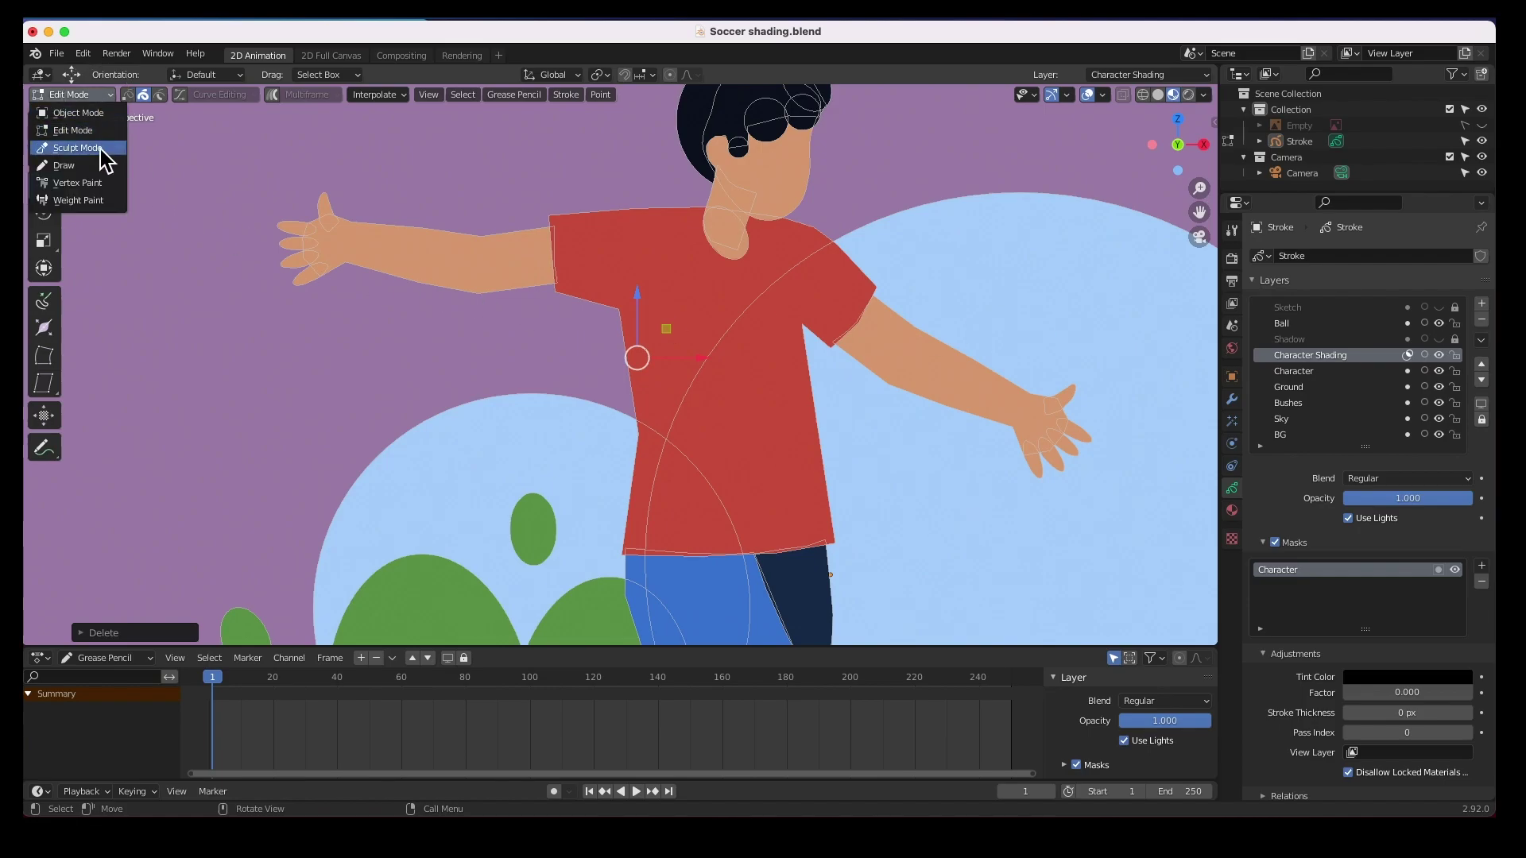
click(65, 165)
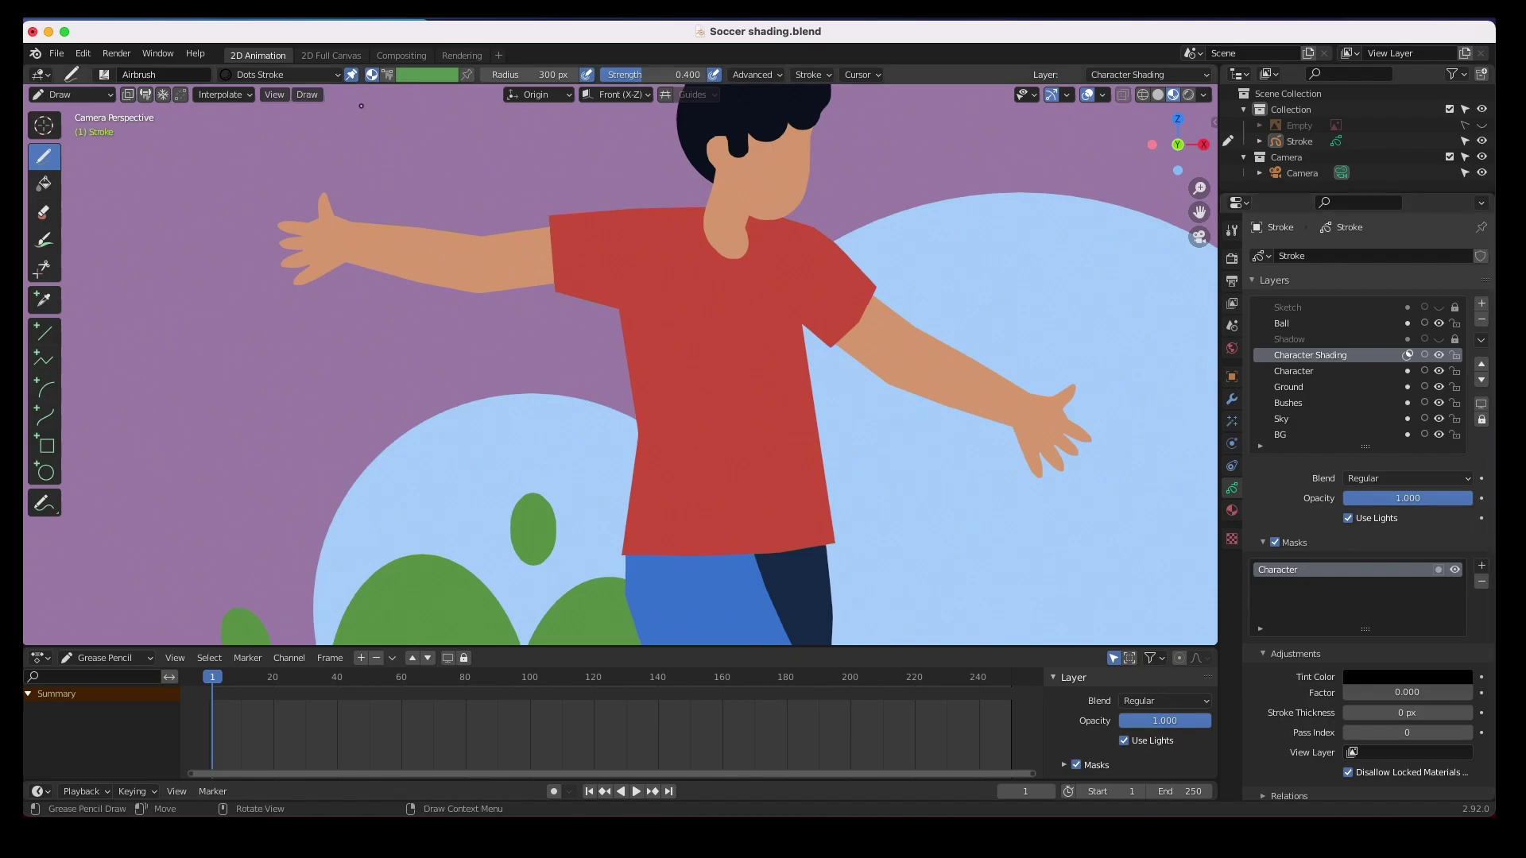
Step: Lower the airbrush strength to 0.081 and shade the shirt's back edge from under the sleeve down to the hem
mouse_move(644, 78)
mouse_down()
mouse_move(601, 91)
mouse_move(616, 73)
mouse_up()
drag(618, 333, 658, 434)
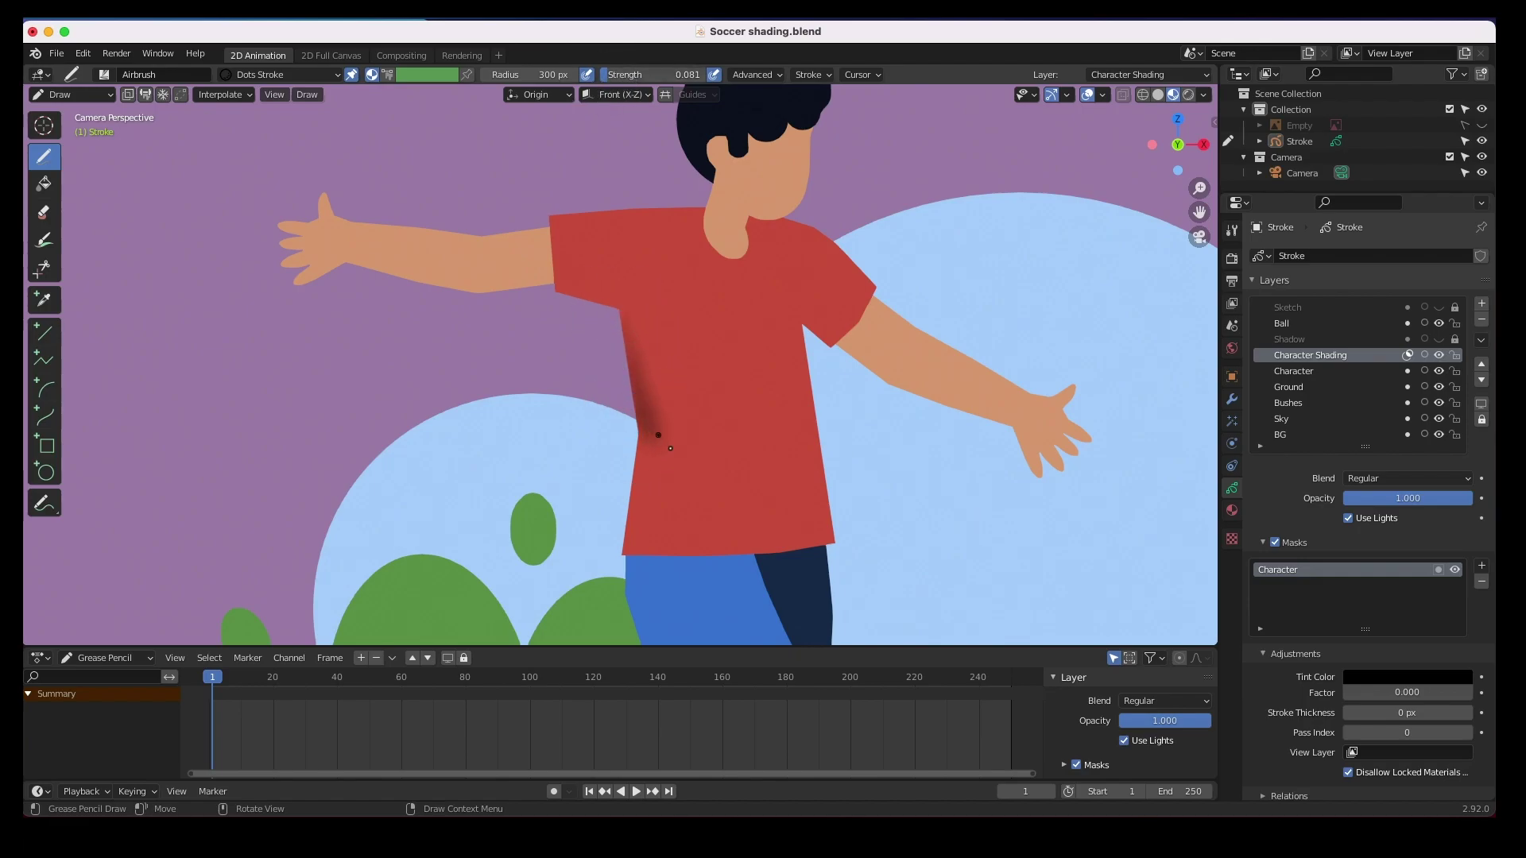
key(ctrl+z)
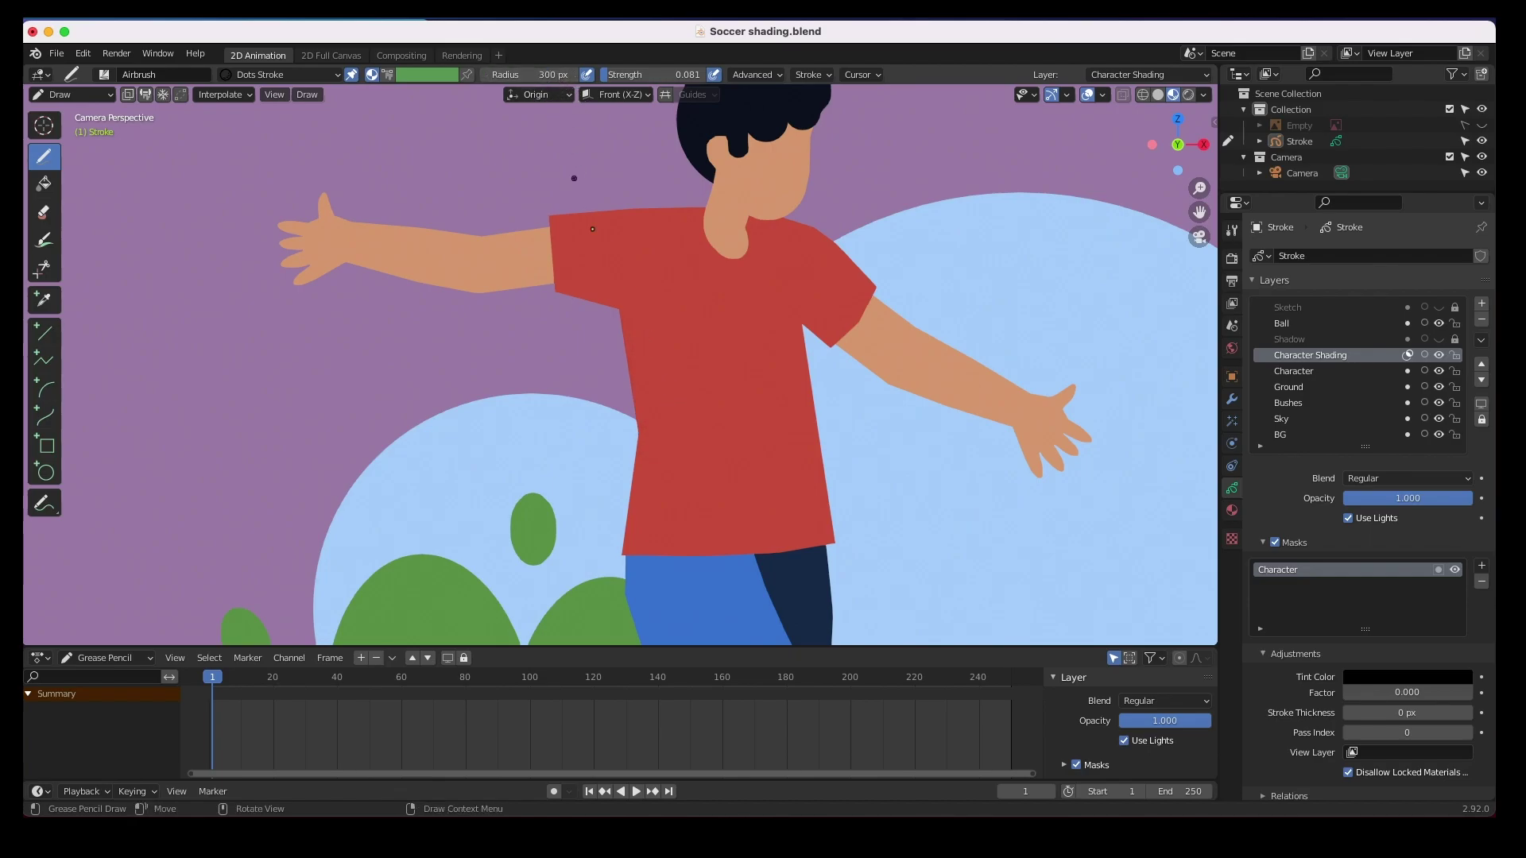
mouse_move(557, 295)
mouse_down()
mouse_move(633, 304)
mouse_move(619, 313)
mouse_move(643, 435)
mouse_move(612, 595)
mouse_up()
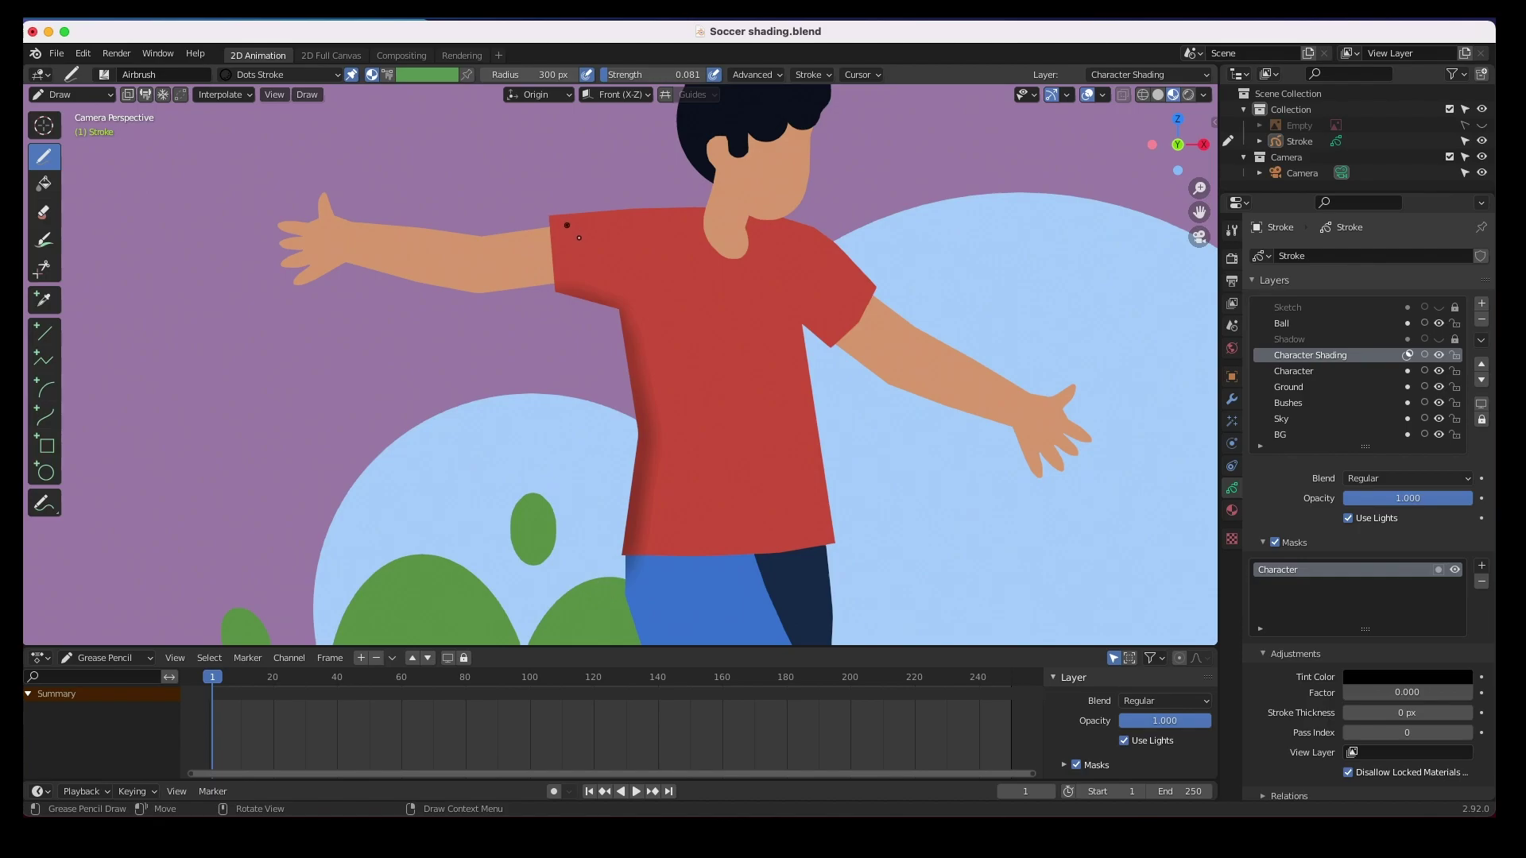
Step: Set the airbrush radius to 200 px and paint a soft shadow along the shirt's bottom hem
click(541, 75)
key(BackSpace)
key(BackSpace)
key(BackSpace)
text(200)
key(Return)
drag(628, 552, 836, 541)
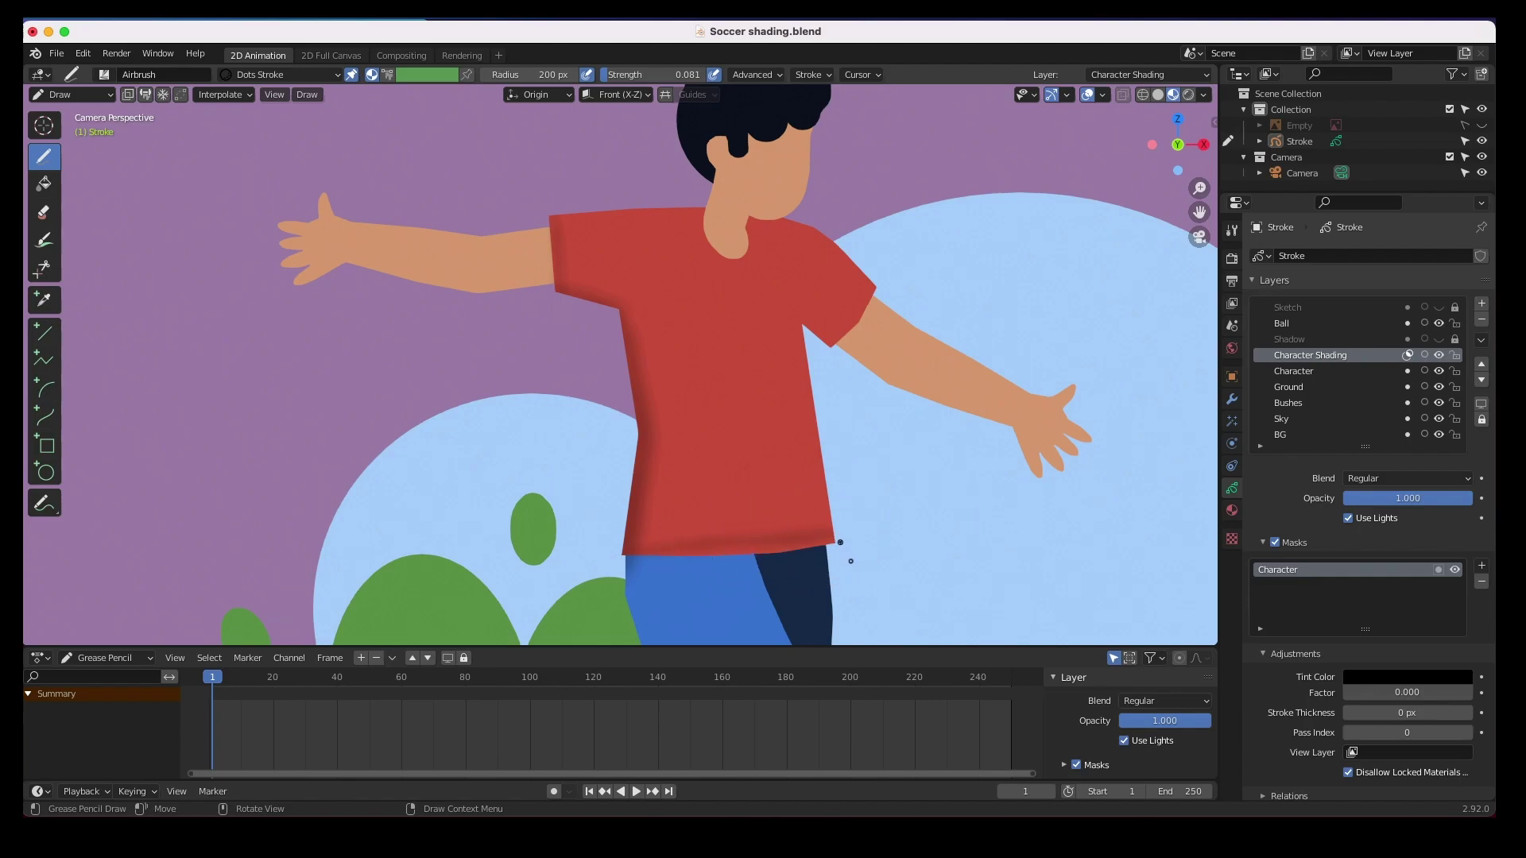
key(ctrl+z)
mouse_move(628, 548)
mouse_down()
mouse_move(864, 544)
mouse_move(611, 558)
mouse_up()
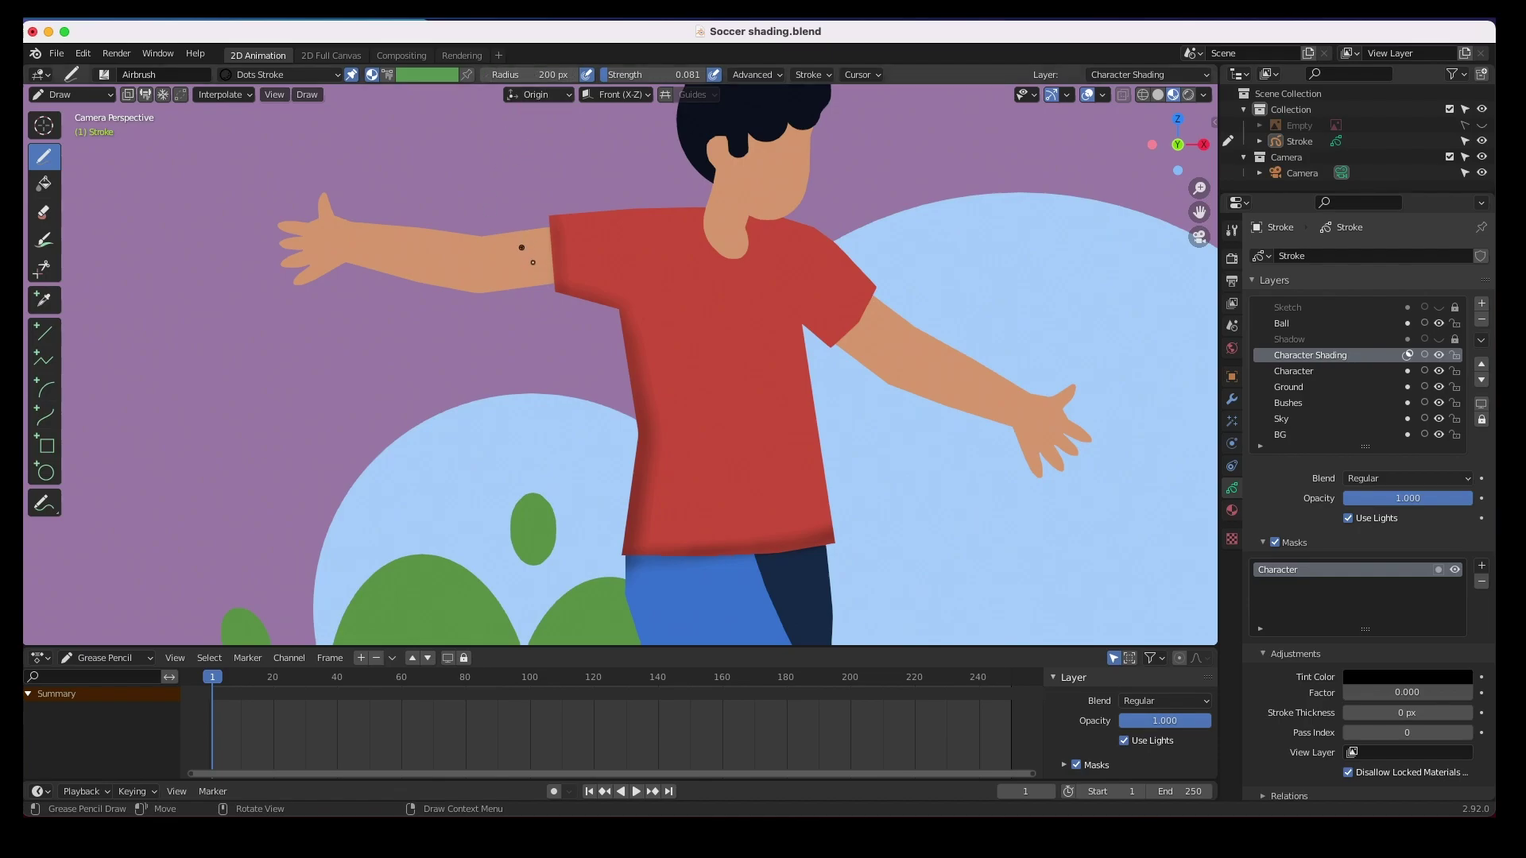
Step: Shade the underside of the arm stretched out behind the player, from the sleeve to the hand, undoing unsatisfactory strokes
mouse_move(553, 280)
mouse_down()
mouse_move(432, 290)
mouse_move(364, 265)
mouse_move(248, 317)
mouse_up()
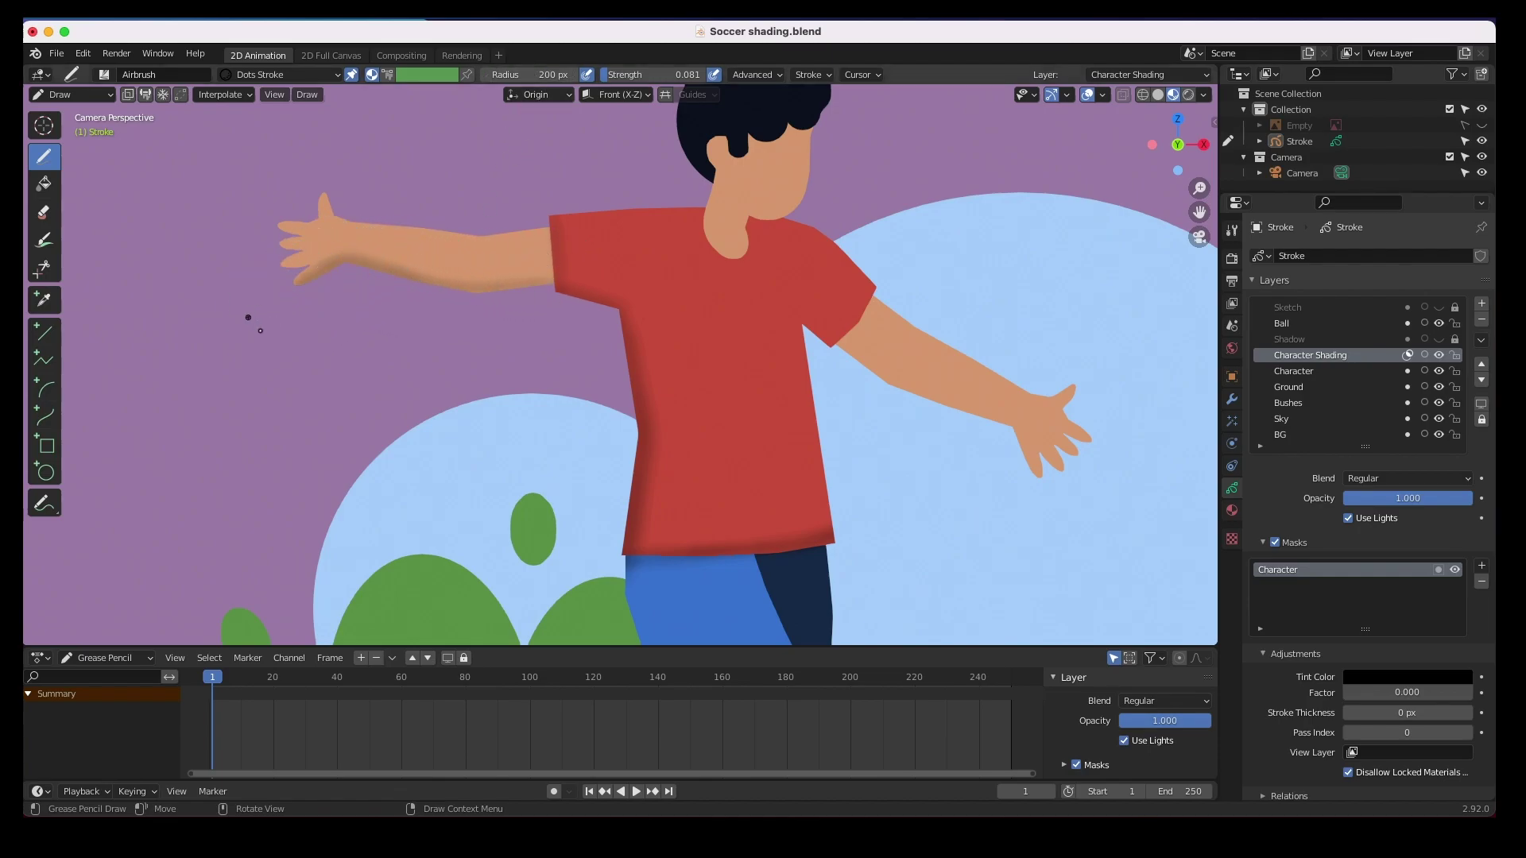
key(ctrl+z)
mouse_move(561, 301)
mouse_down()
mouse_move(563, 285)
mouse_move(495, 302)
mouse_move(307, 273)
mouse_move(184, 311)
mouse_up()
key(ctrl+z)
mouse_move(561, 296)
mouse_down()
mouse_move(450, 294)
mouse_move(366, 271)
mouse_move(215, 361)
mouse_up()
Step: Shade the underside of the forward arm with overlapping airbrush strokes from the sleeve to the hand
mouse_move(847, 350)
mouse_down()
mouse_move(932, 407)
mouse_move(1010, 423)
mouse_move(1036, 511)
mouse_up()
mouse_move(851, 357)
mouse_down()
mouse_move(901, 392)
mouse_move(1012, 426)
mouse_move(1033, 511)
mouse_up()
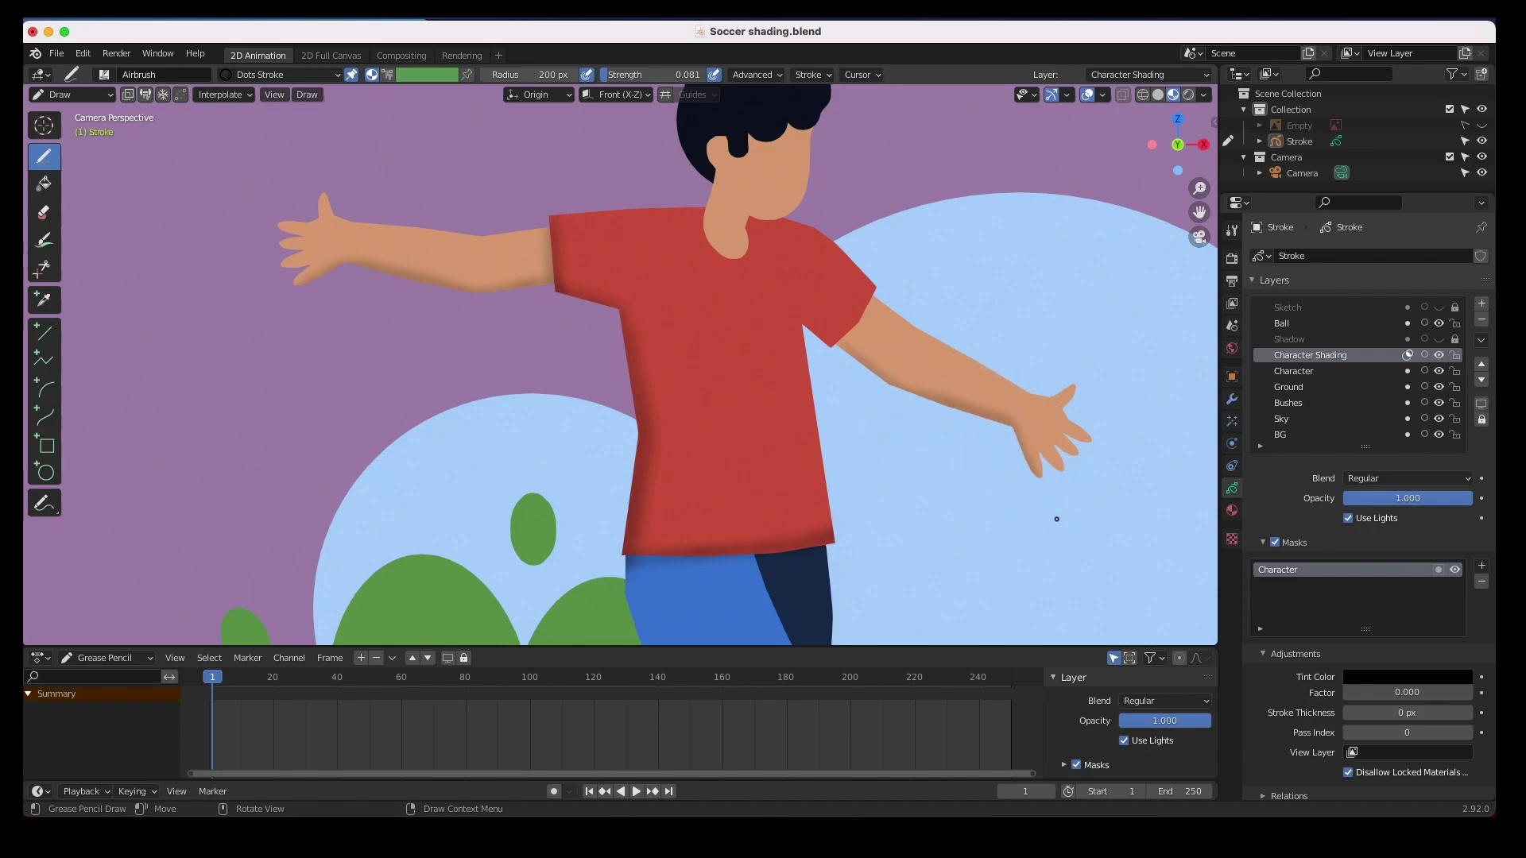
mouse_move(852, 353)
mouse_down()
mouse_move(1011, 430)
mouse_move(1041, 476)
mouse_up()
drag(855, 367, 1003, 435)
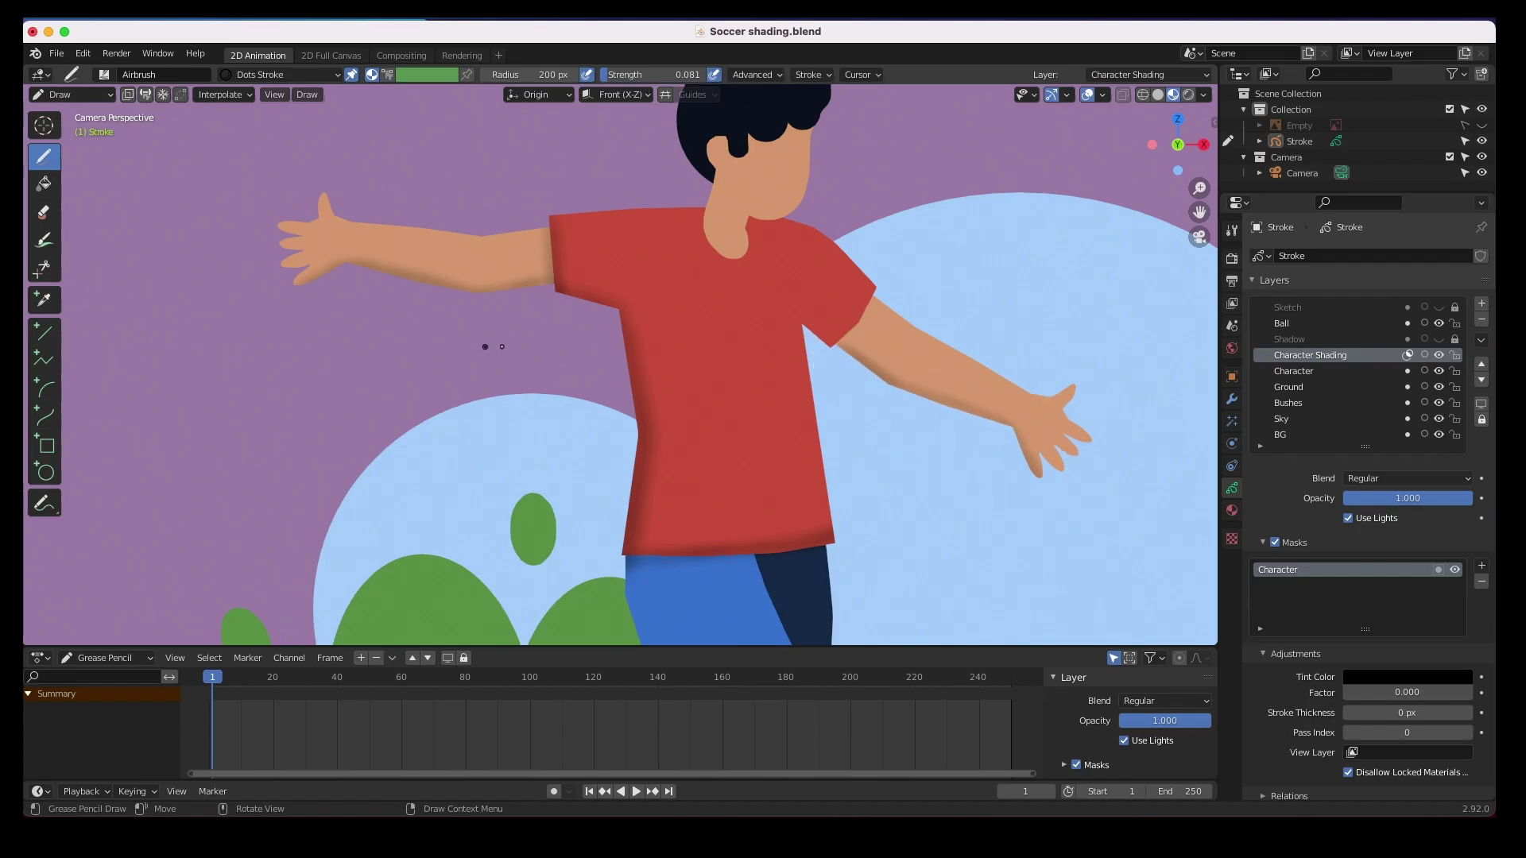
Step: Build up the shading under the rear arm and along the shirt's back edge, lowering the brush strength to 0.059
mouse_move(548, 290)
mouse_down()
mouse_move(529, 310)
mouse_move(481, 313)
mouse_move(332, 271)
mouse_up()
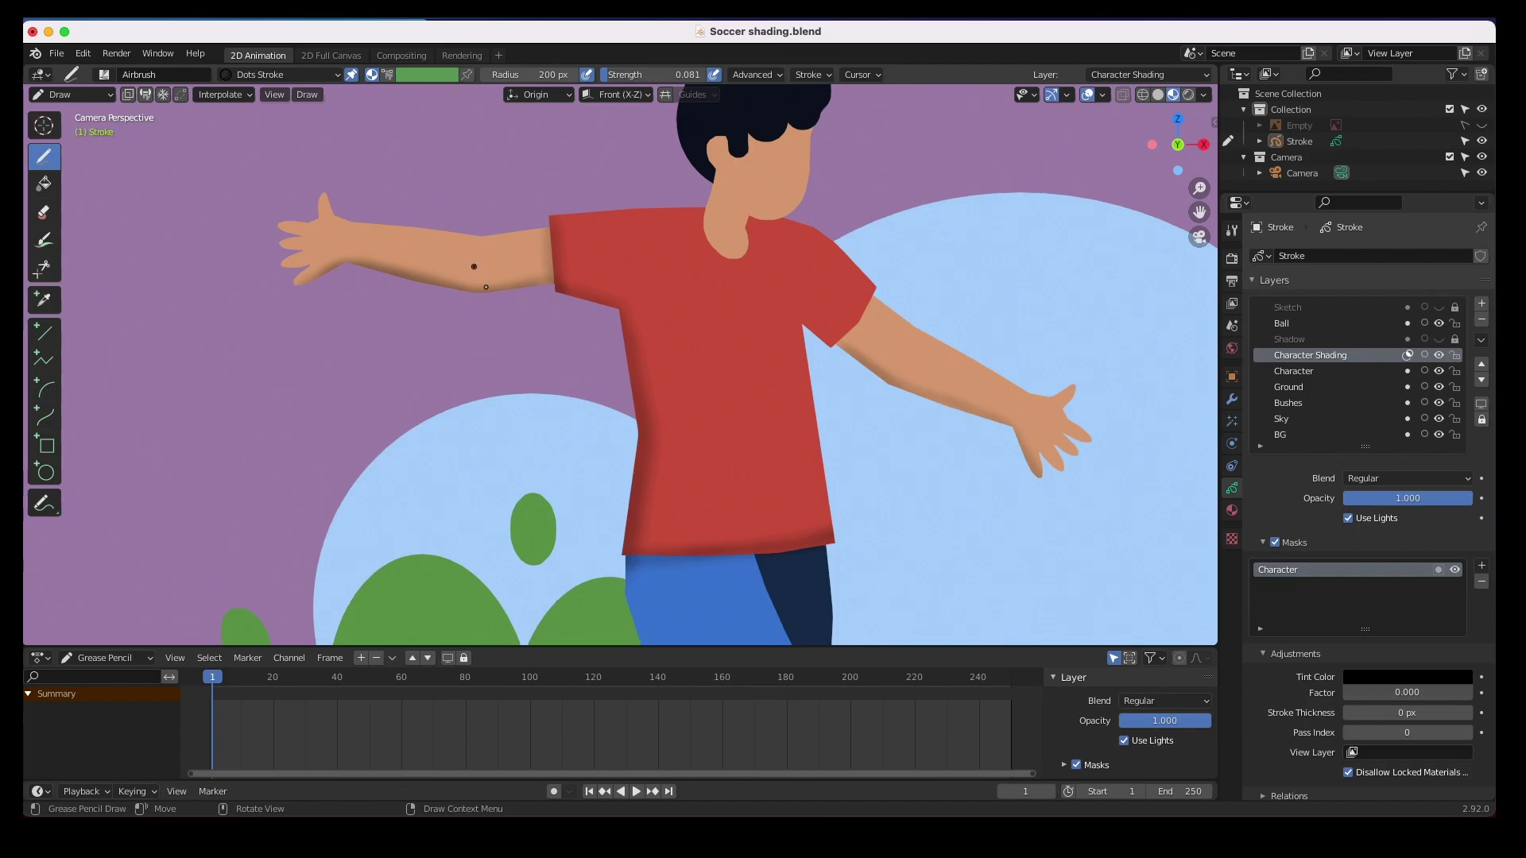
drag(615, 83, 603, 83)
mouse_move(413, 279)
mouse_down()
mouse_move(355, 257)
mouse_move(314, 277)
mouse_up()
drag(446, 262, 357, 277)
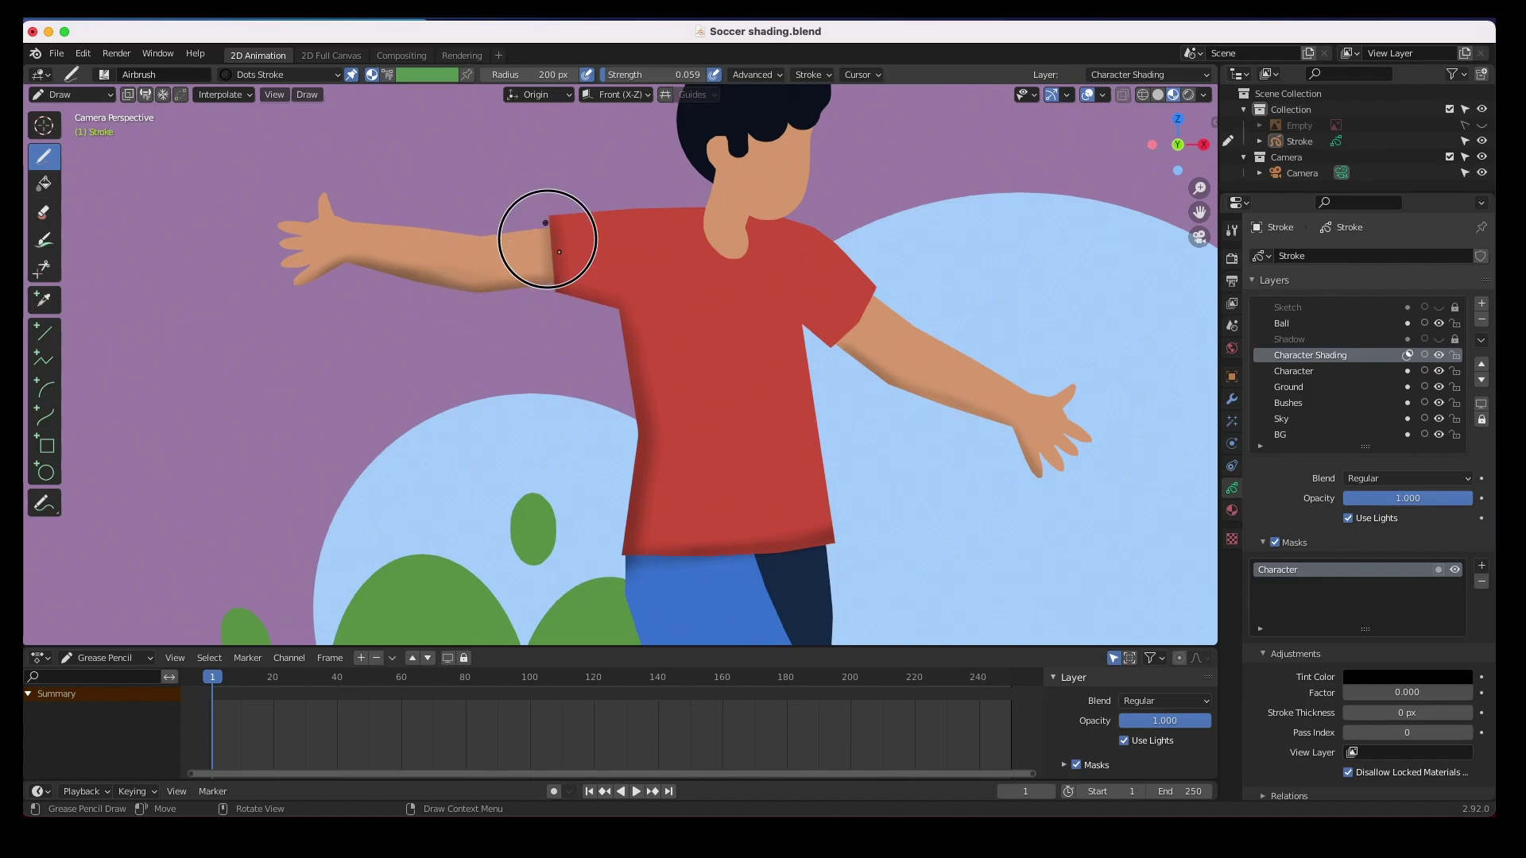
drag(635, 334, 659, 450)
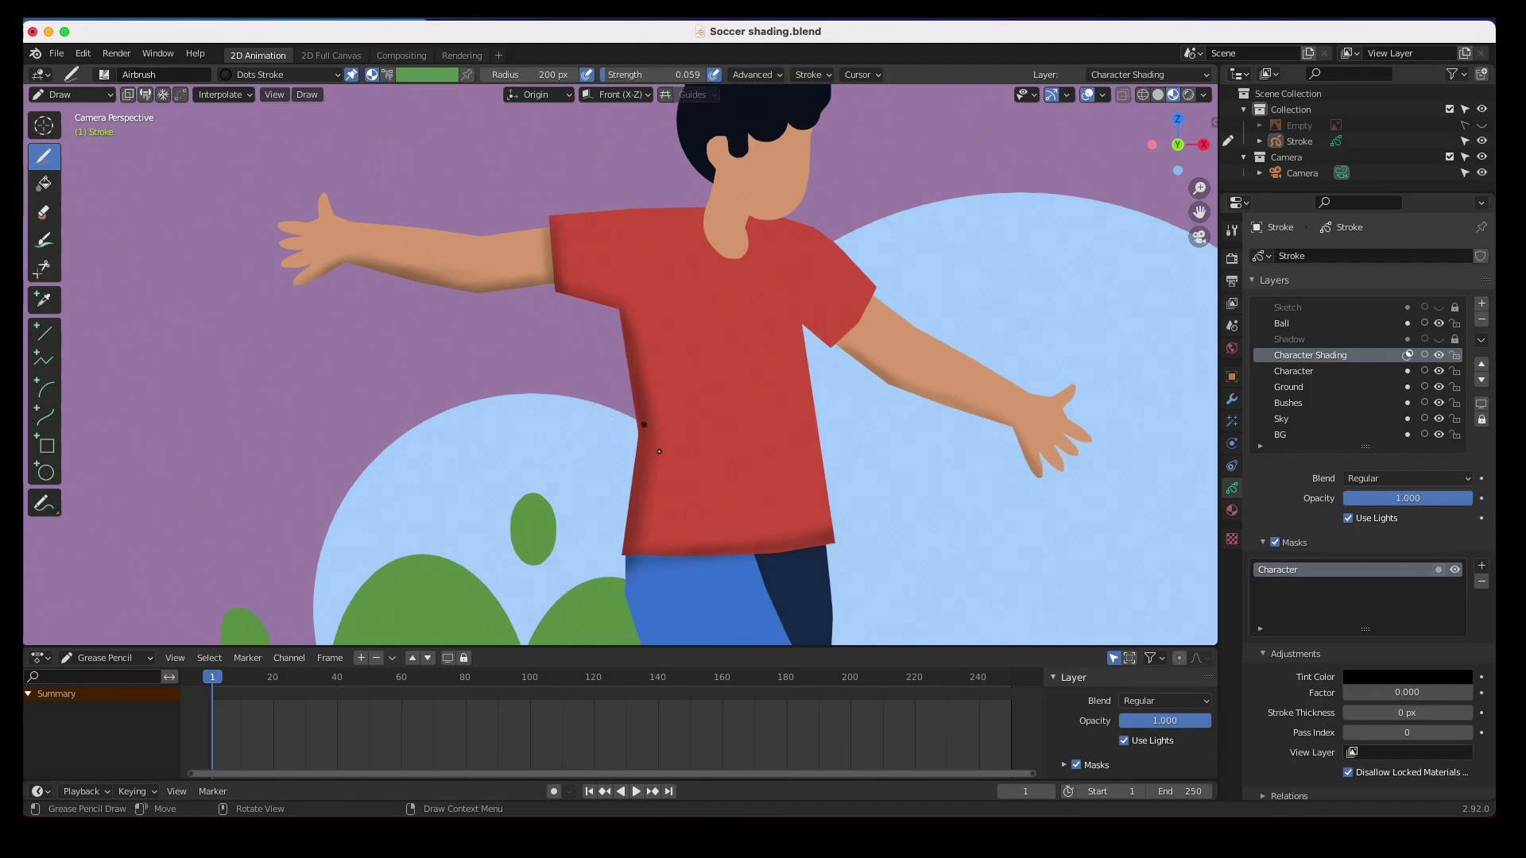
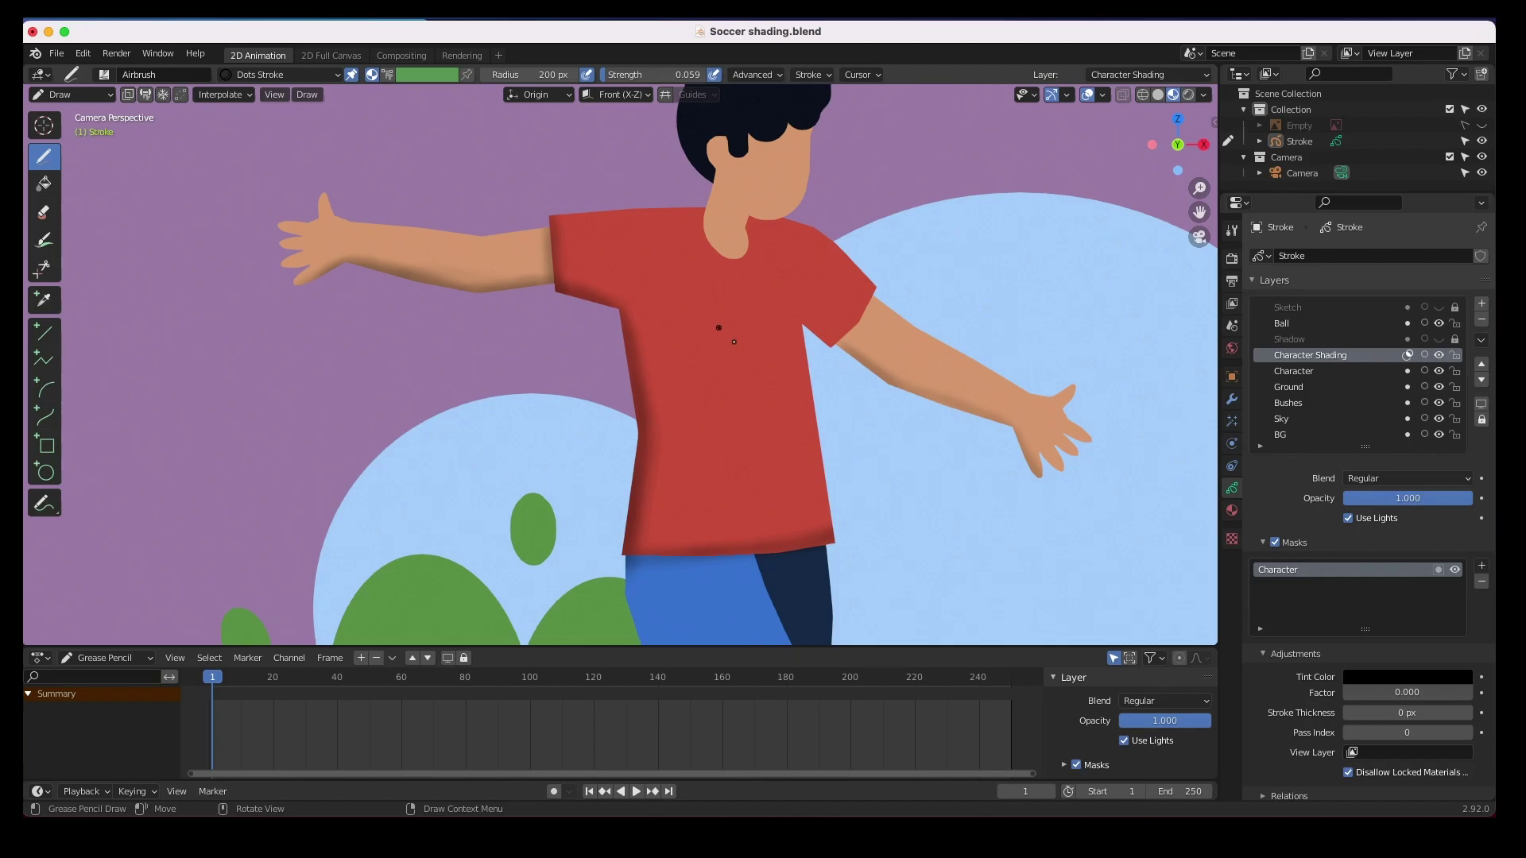
Step: Shade the face beneath the hairline and the shoulder behind the neck, setting the brush to 0.133 strength and 161 px radius
mouse_move(772, 286)
shift+middle_down()
mouse_move(689, 332)
mouse_move(727, 256)
mouse_move(658, 324)
mouse_move(675, 307)
mouse_move(658, 344)
mouse_move(551, 340)
shift+middle_up()
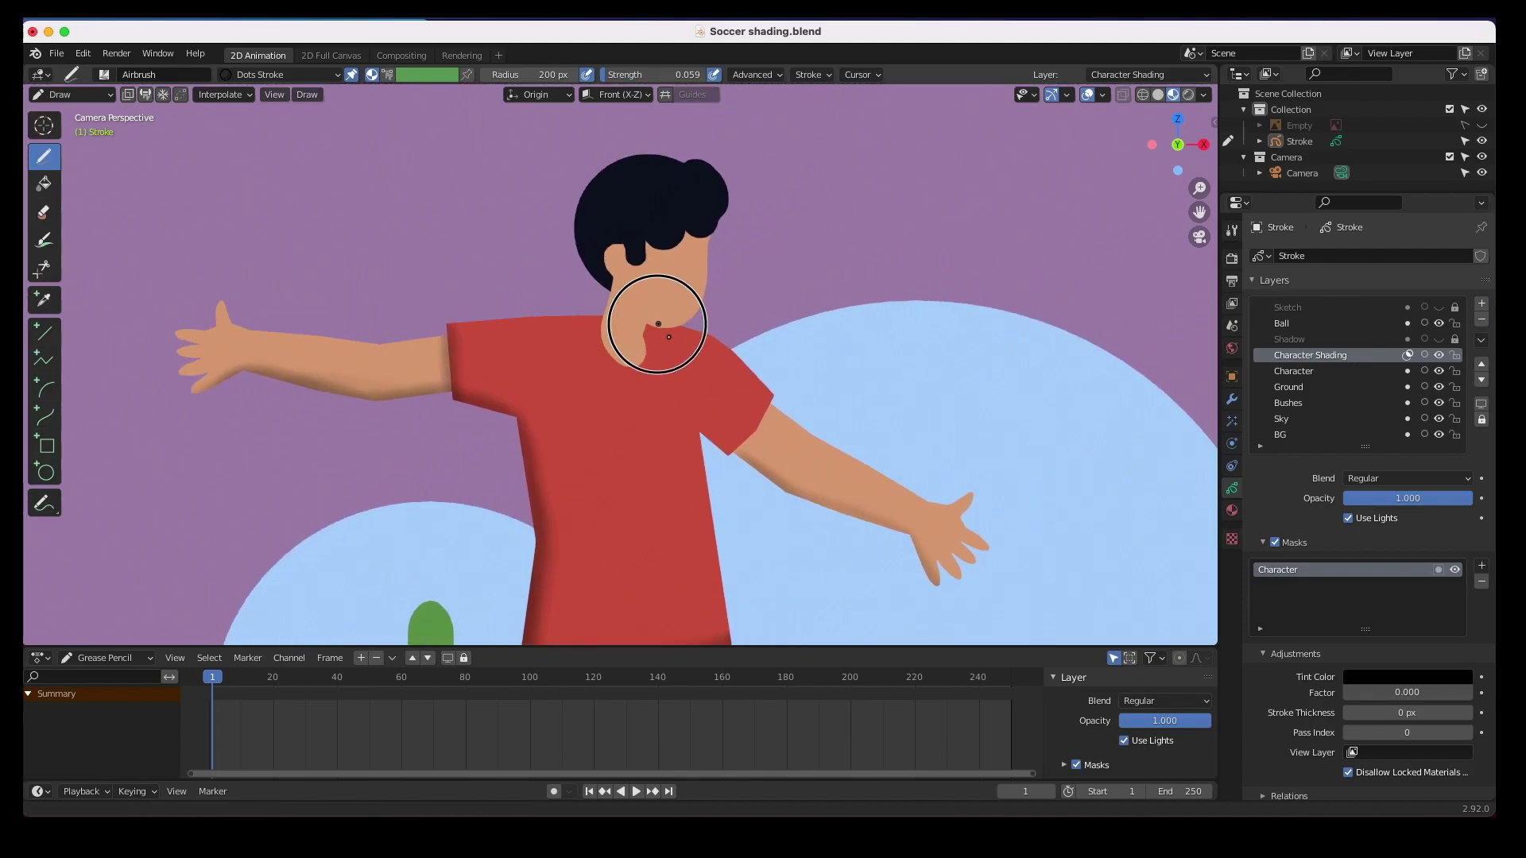
scroll(658, 324, up, 3)
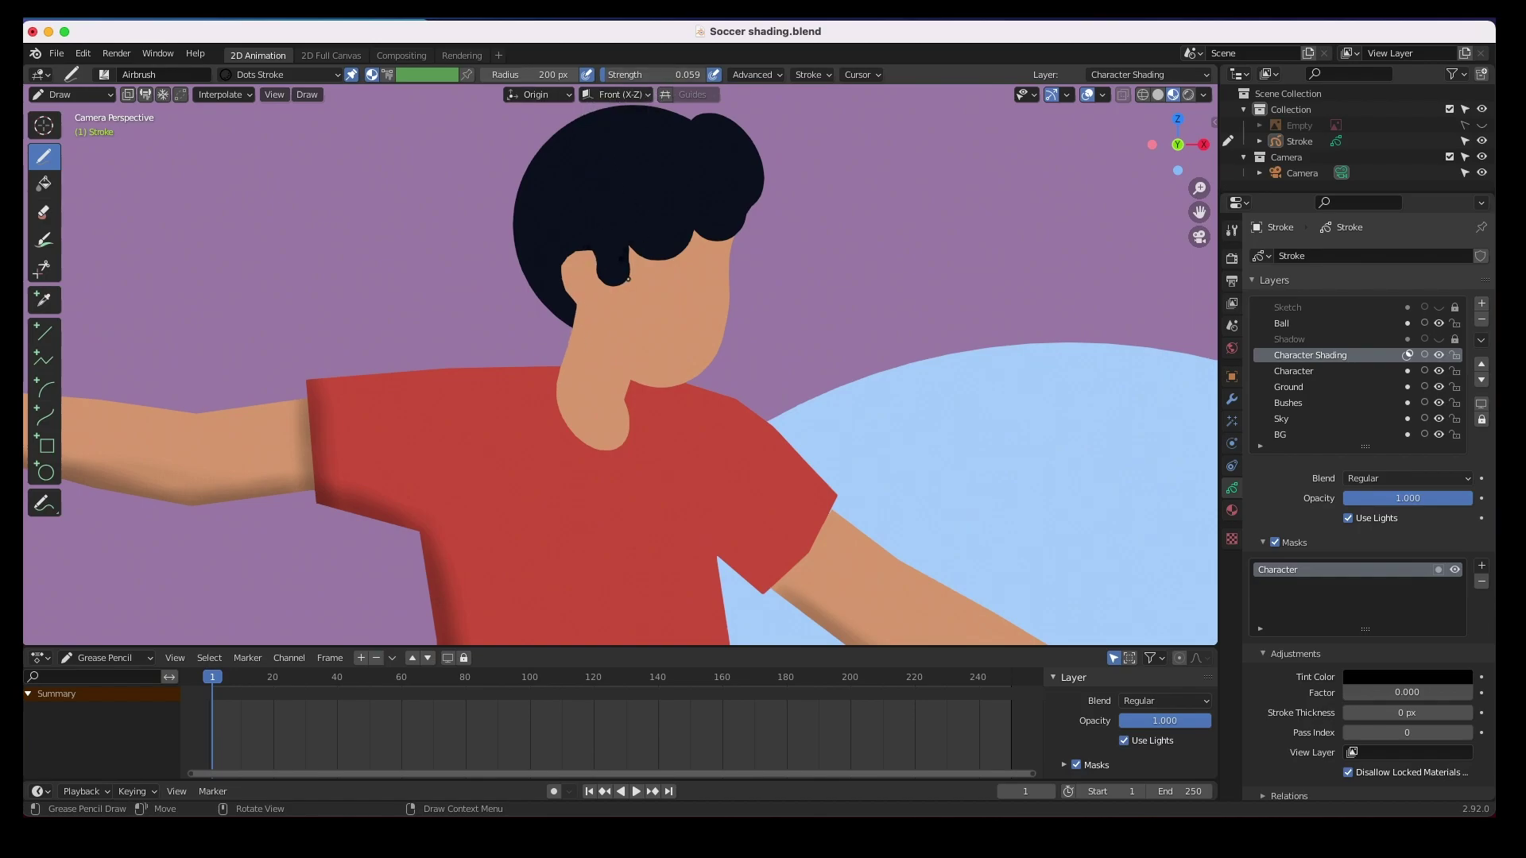
mouse_move(596, 278)
mouse_down()
mouse_move(598, 240)
mouse_move(606, 279)
mouse_move(646, 268)
mouse_up()
drag(607, 74, 659, 75)
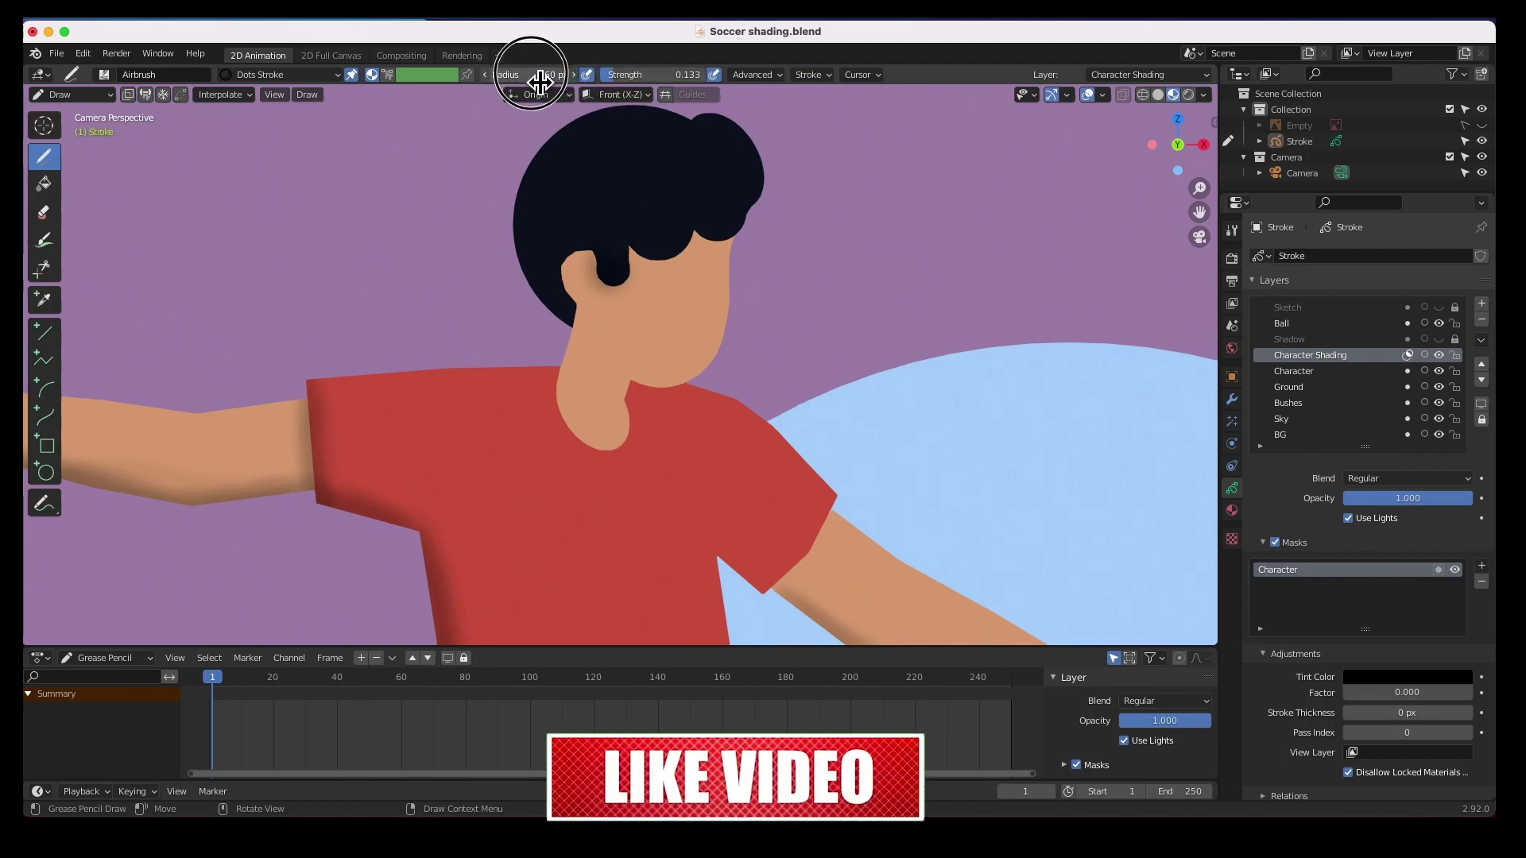
mouse_move(663, 273)
mouse_down()
mouse_move(712, 228)
mouse_move(705, 243)
mouse_move(734, 243)
mouse_move(634, 252)
mouse_move(625, 279)
mouse_move(583, 244)
mouse_move(562, 282)
mouse_move(569, 345)
mouse_move(578, 308)
mouse_move(564, 377)
mouse_move(477, 355)
mouse_up()
mouse_move(565, 384)
mouse_down()
mouse_move(513, 364)
mouse_move(531, 392)
mouse_move(600, 410)
mouse_move(593, 377)
mouse_move(561, 349)
mouse_move(501, 360)
mouse_up()
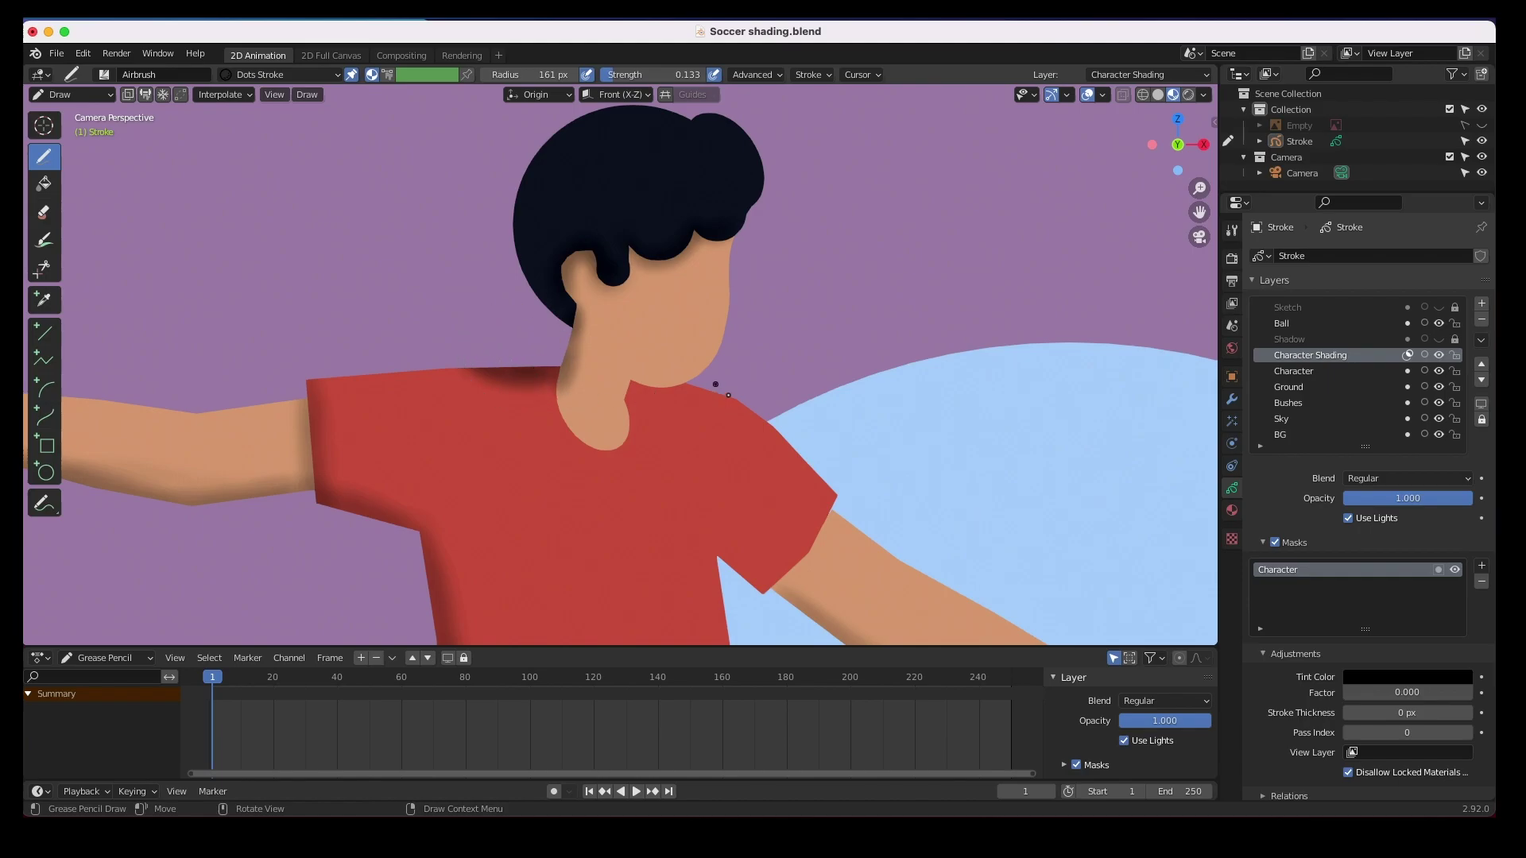
Step: Reduce the airbrush radius to 130 px and redo the shading on the shirt below the chin, continuing up along the jaw
drag(745, 400, 622, 385)
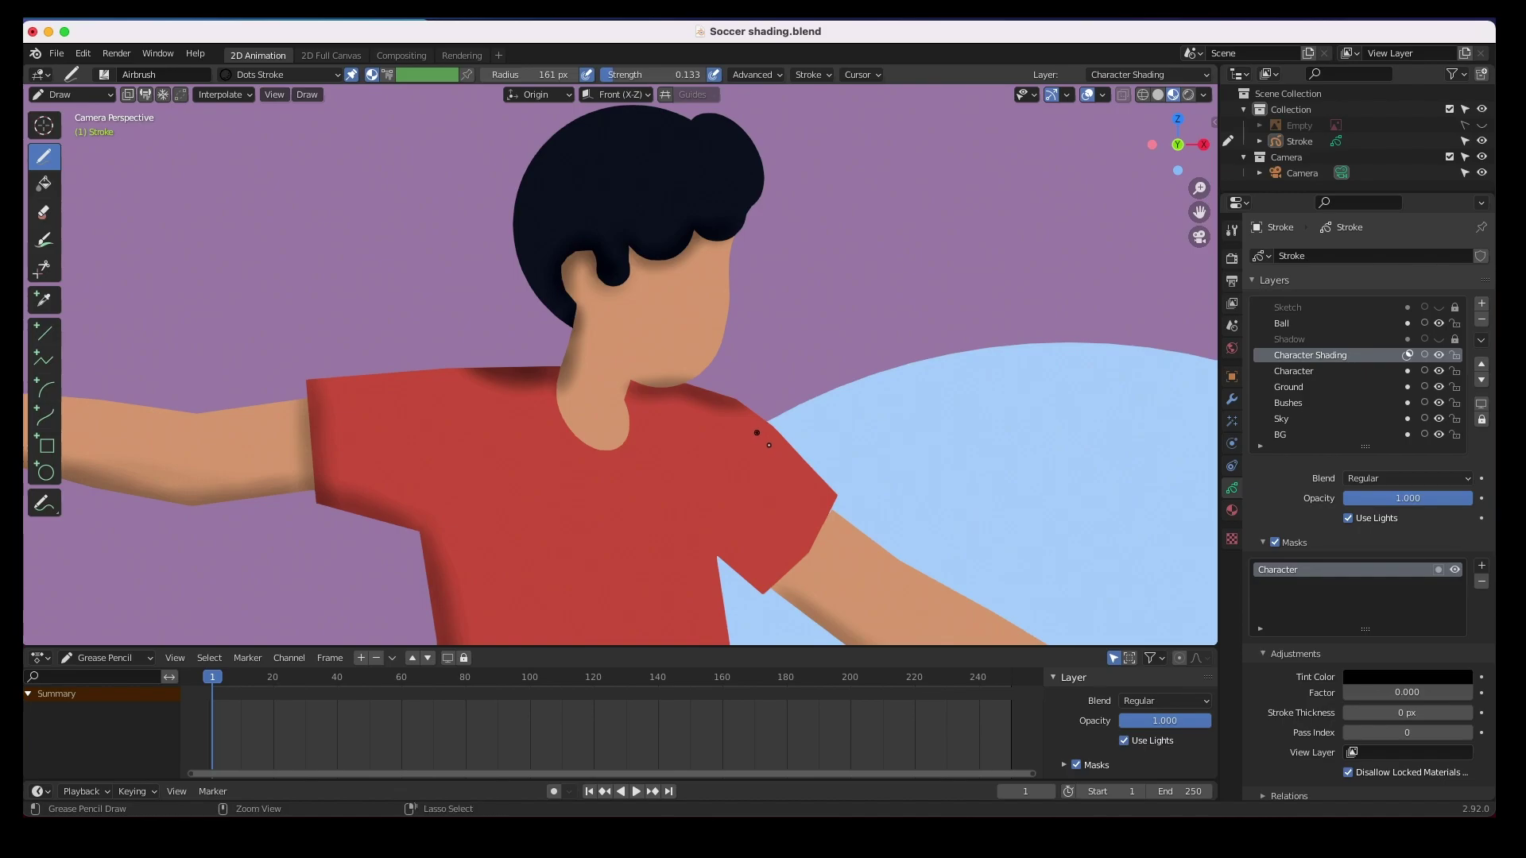
key(ctrl+z)
key(f)
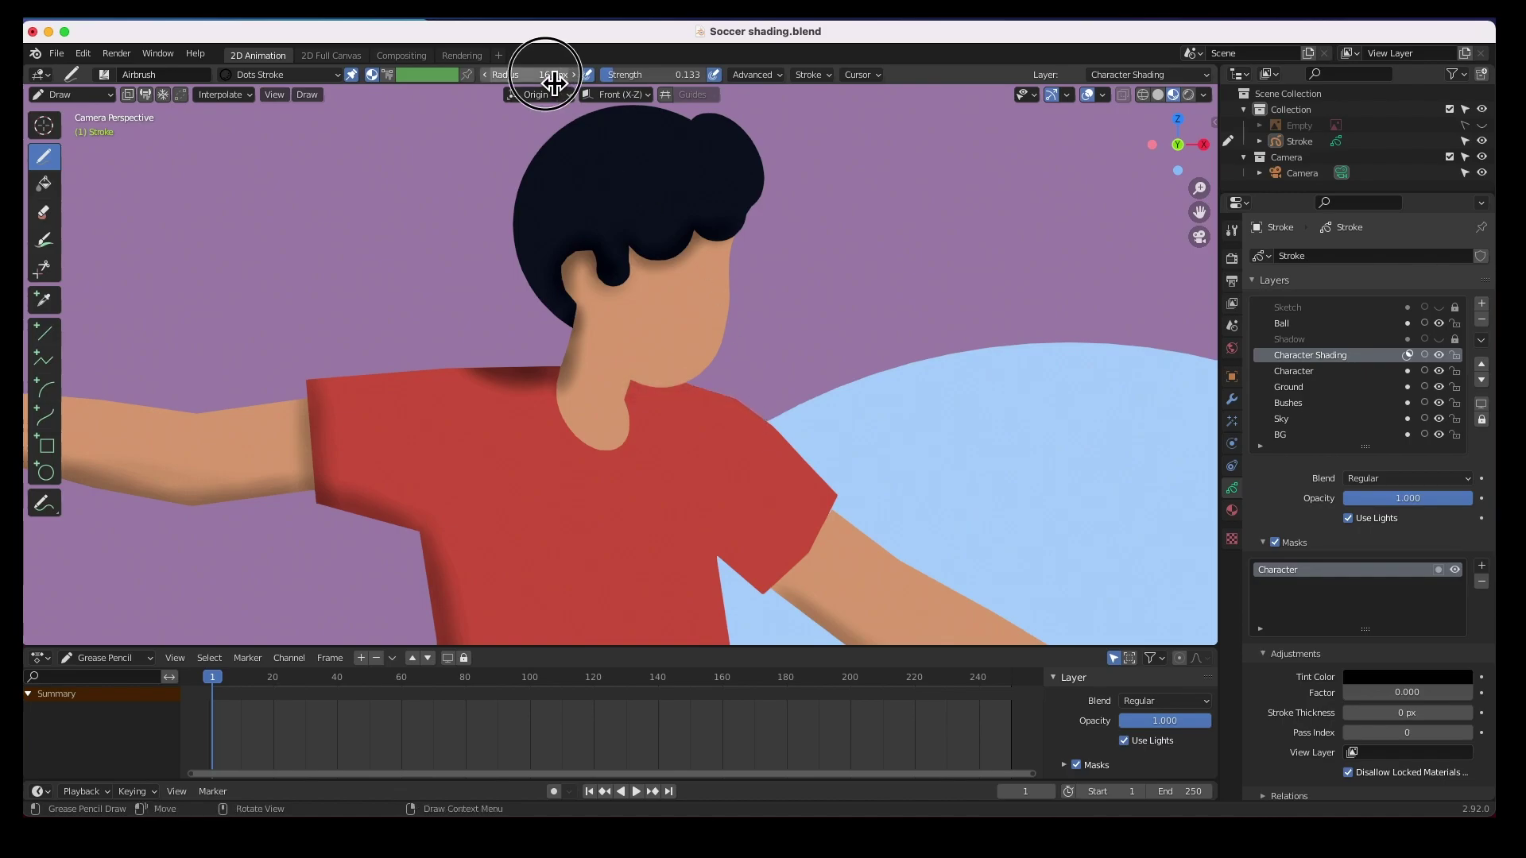
click(526, 106)
mouse_move(756, 416)
mouse_down()
mouse_move(730, 394)
mouse_move(679, 403)
mouse_move(631, 382)
mouse_move(589, 341)
mouse_move(574, 267)
mouse_up()
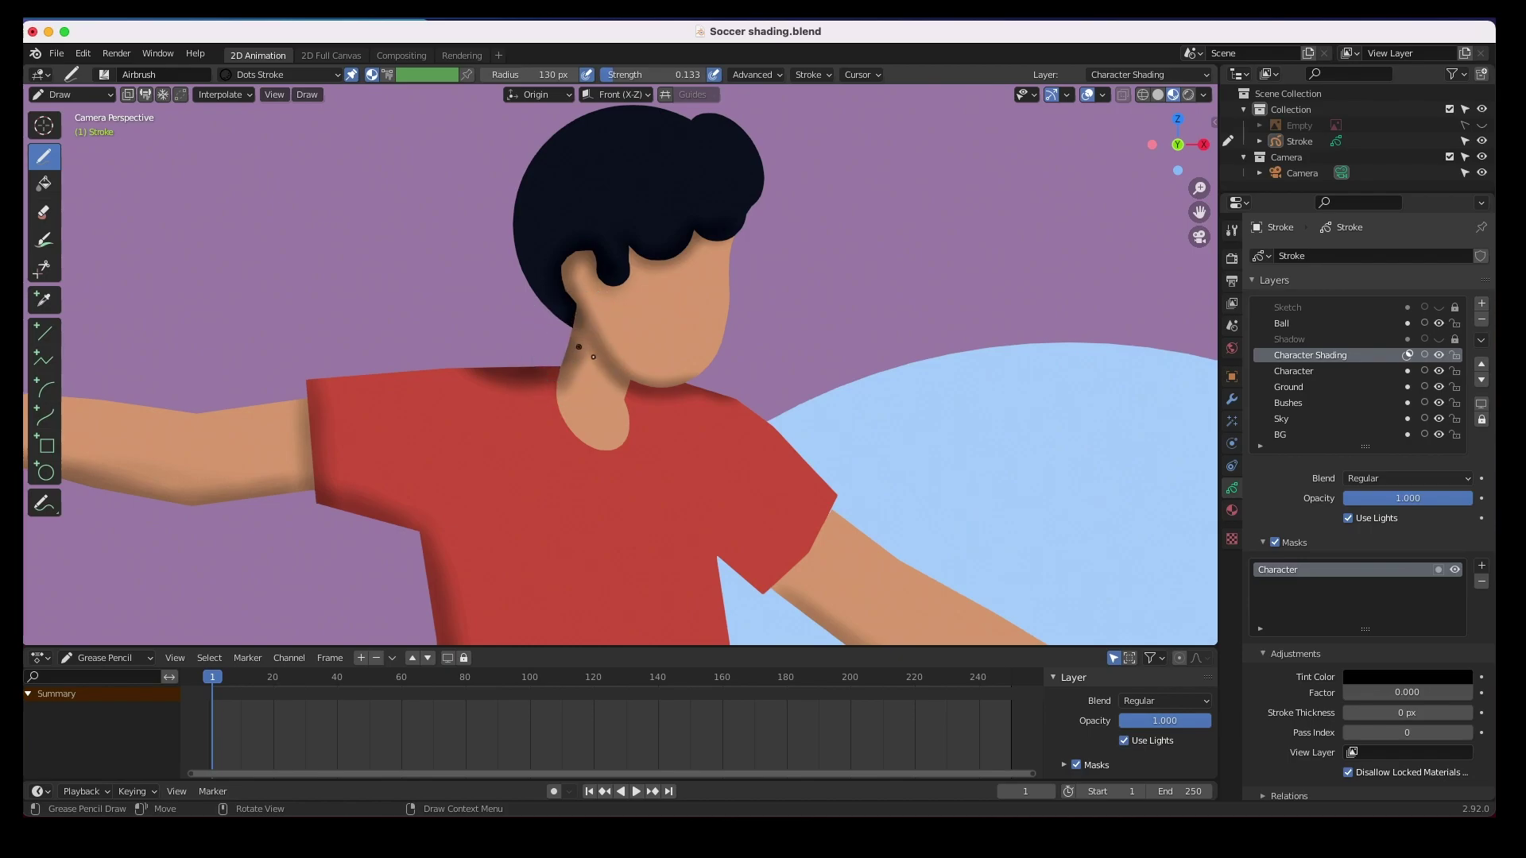
Step: Shade the neck from behind the jaw down to its rounded base, and darken around the forward arm's sleeve opening
mouse_move(586, 347)
mouse_down()
mouse_move(572, 331)
mouse_move(580, 375)
mouse_move(556, 408)
mouse_up()
drag(588, 325, 579, 365)
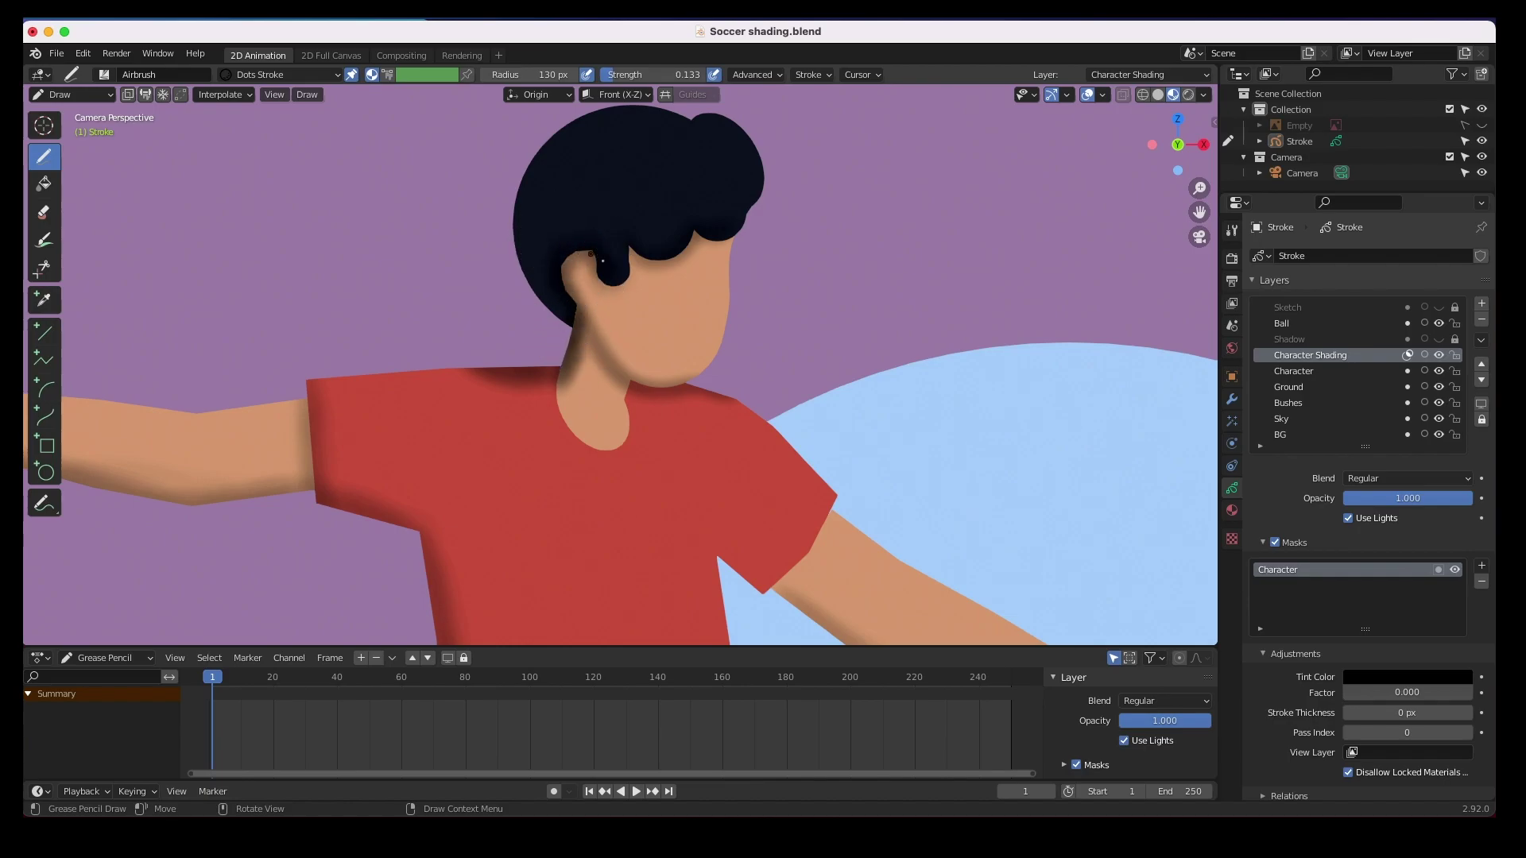
mouse_move(560, 386)
mouse_down()
mouse_move(580, 426)
mouse_move(616, 445)
mouse_move(619, 422)
mouse_up()
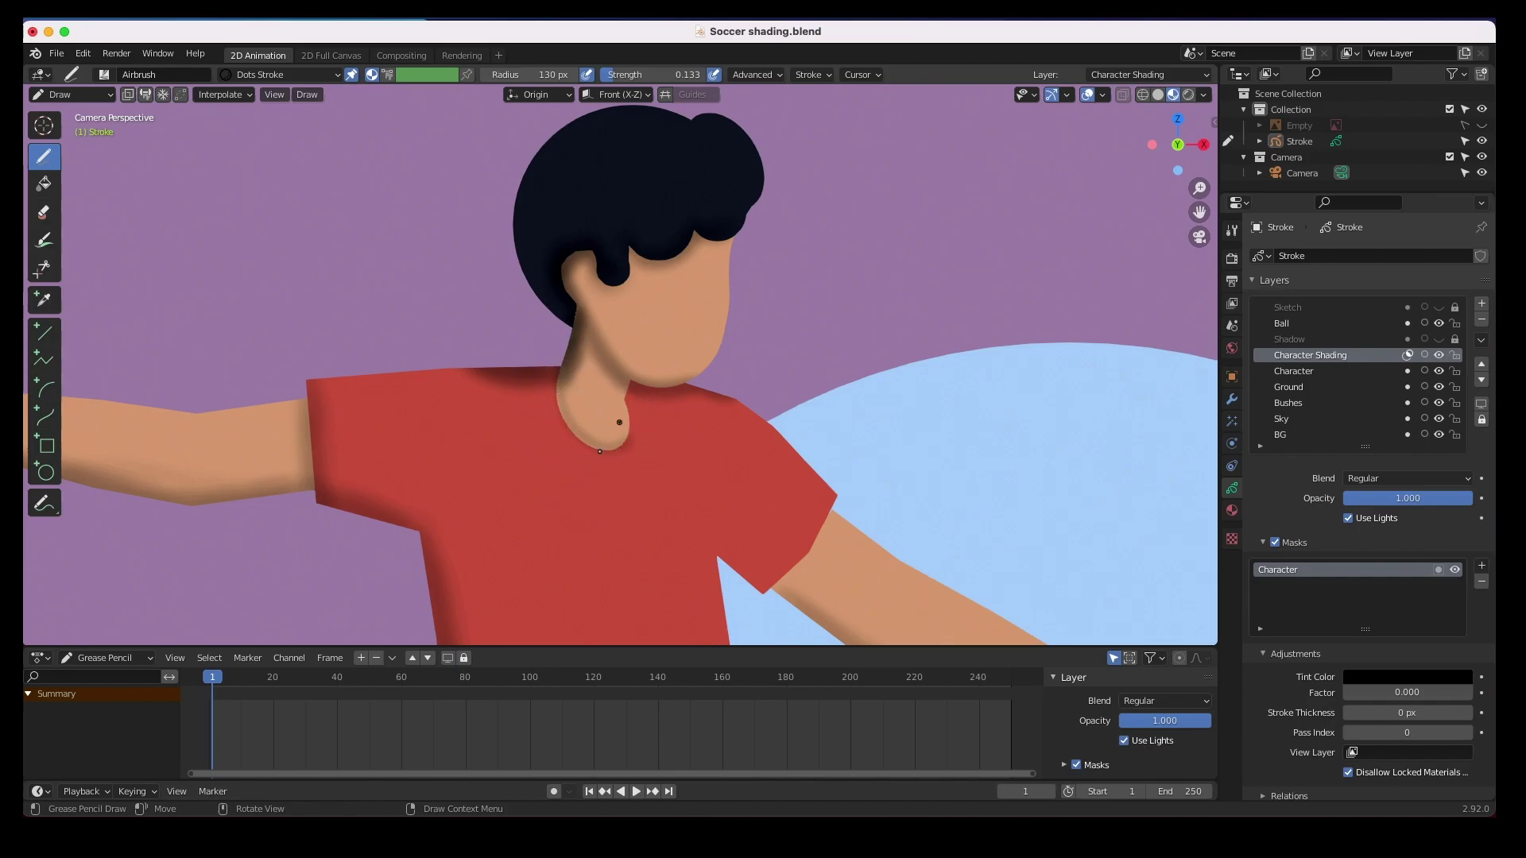
drag(837, 505, 755, 618)
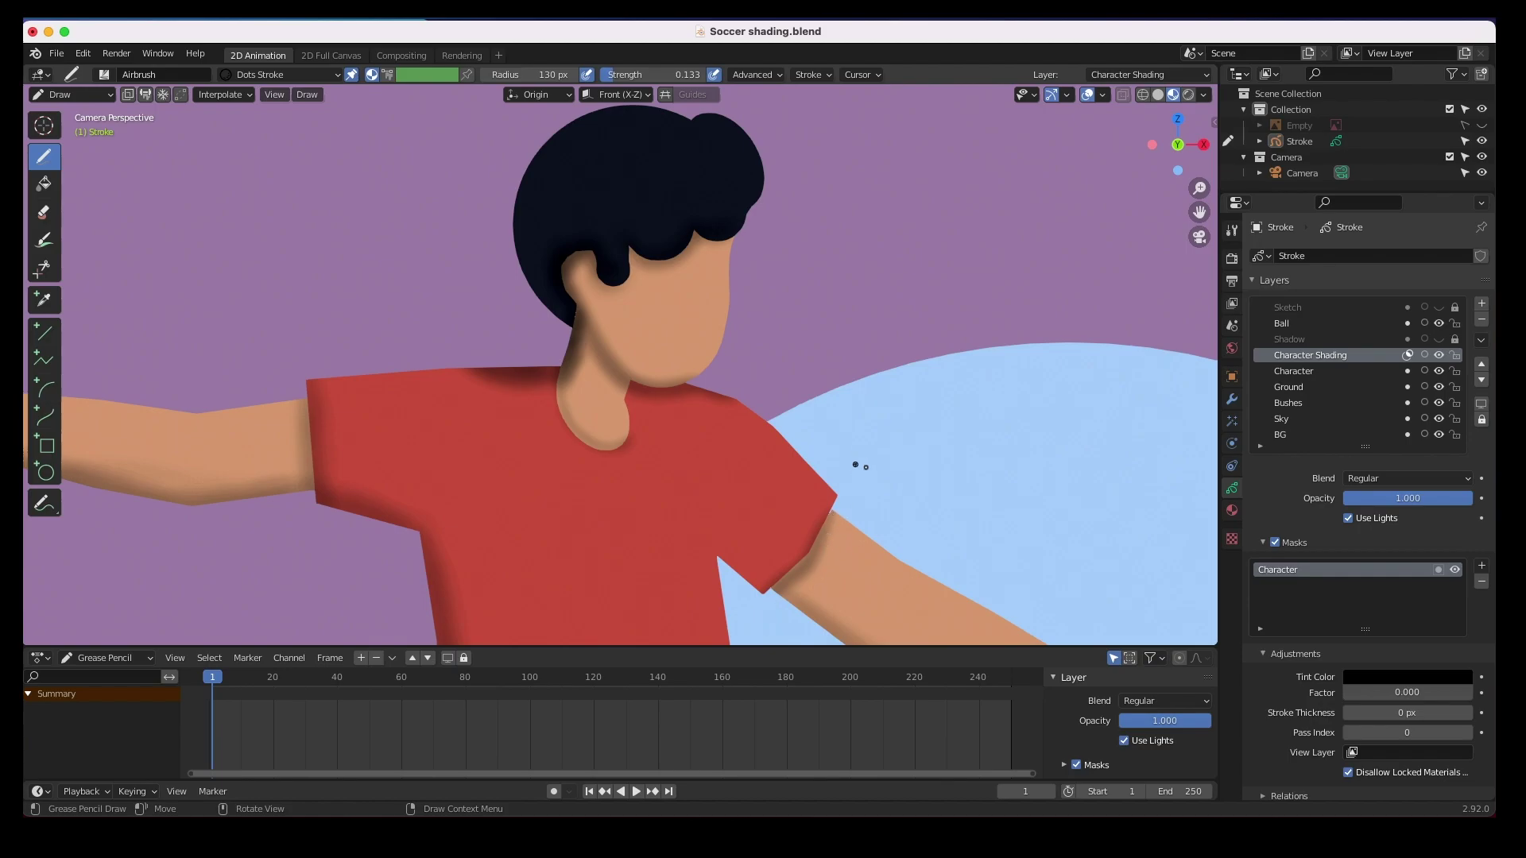
Step: Set the airbrush radius to 272 px and its strength to 0.163 for shading the player's legs
scroll(803, 446, down, 5)
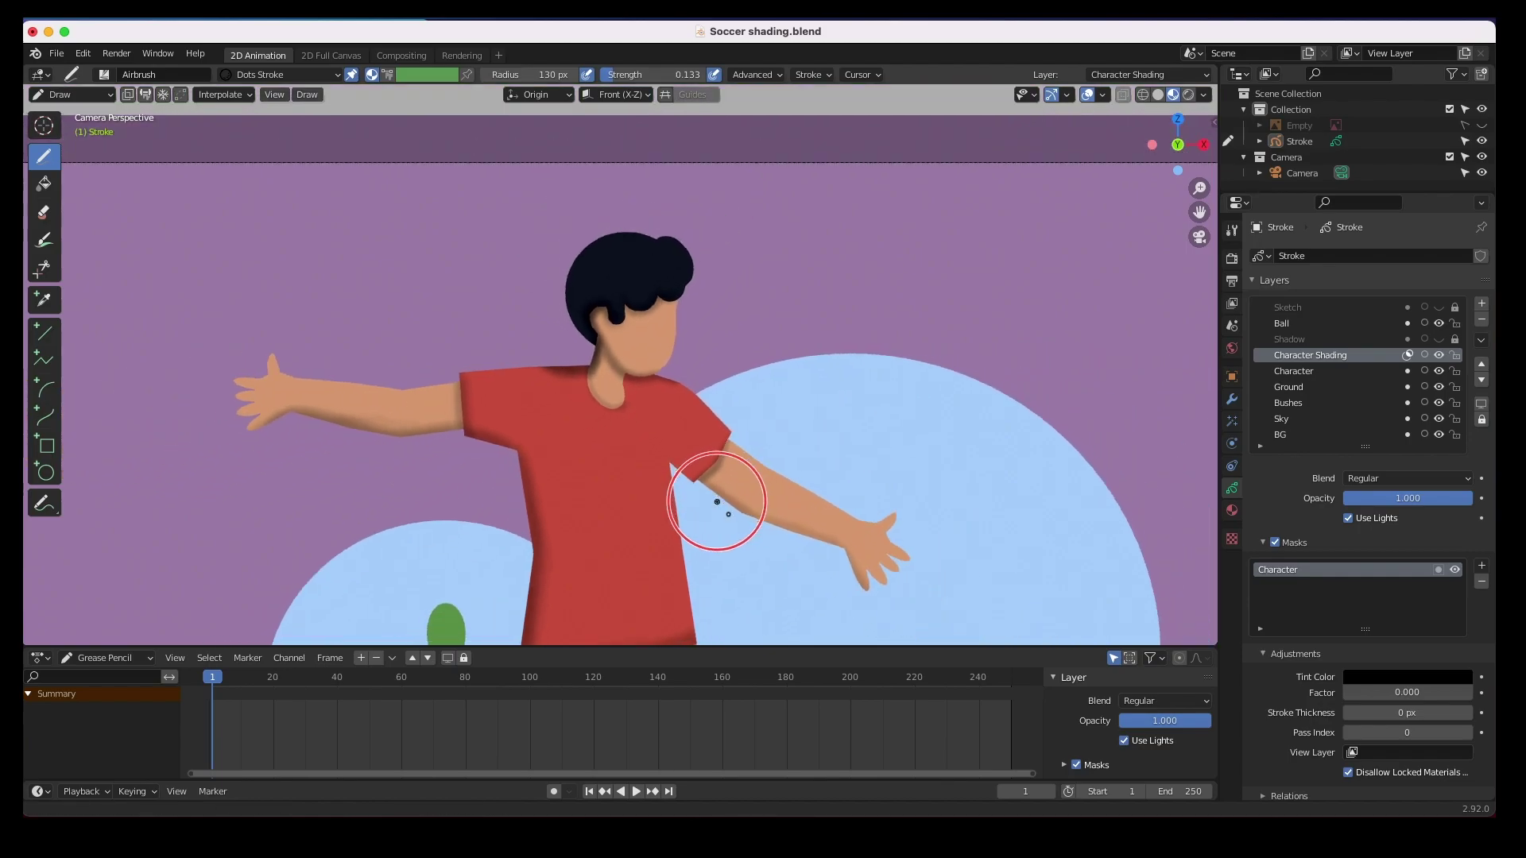
scroll(689, 387, down, 2)
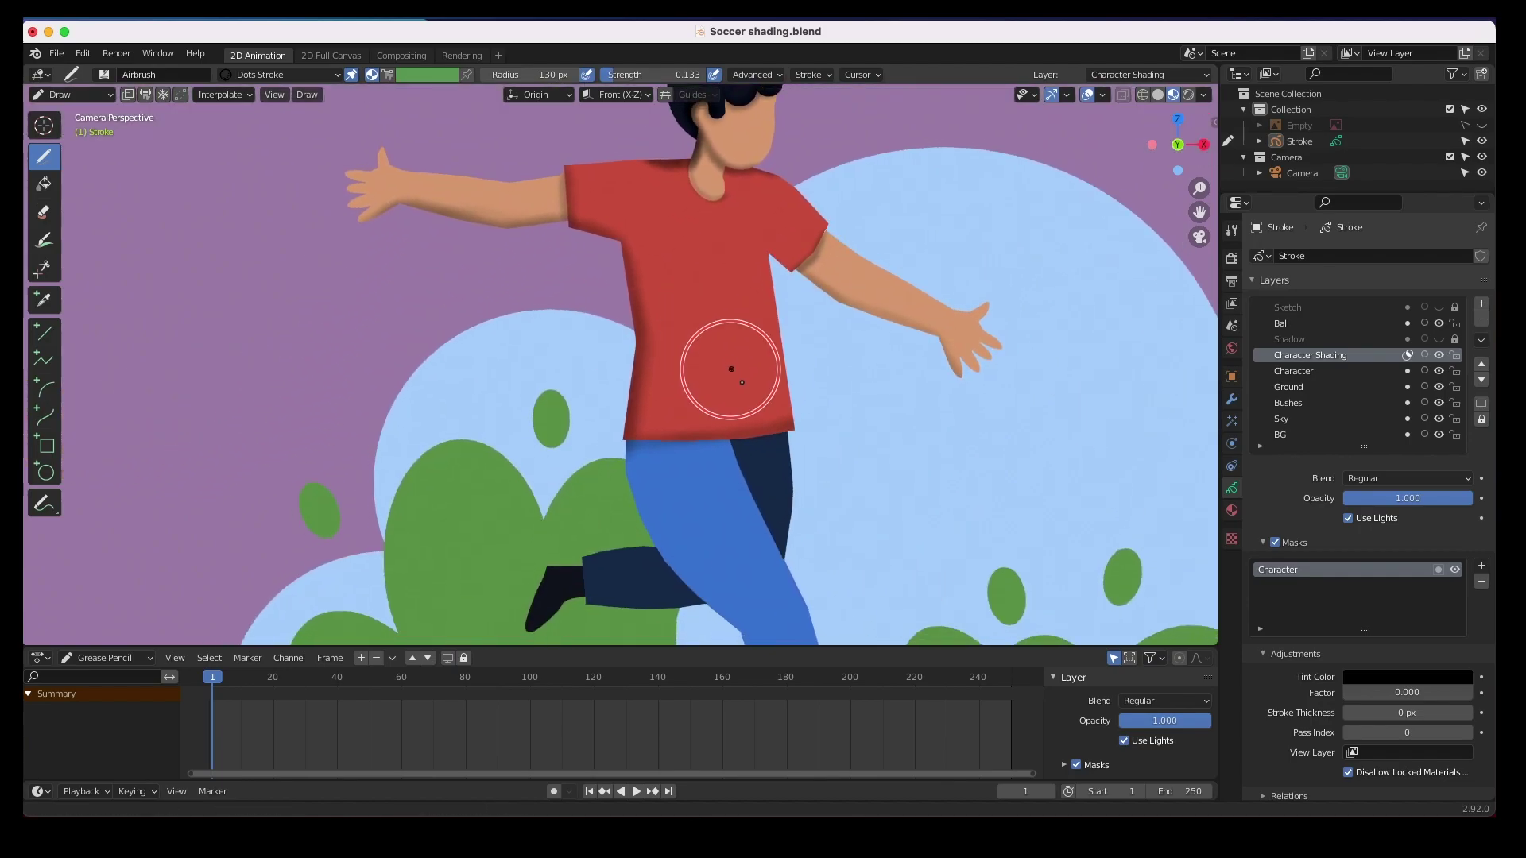
scroll(729, 365, down, 2)
ctrl+middle_drag(653, 447, 684, 442)
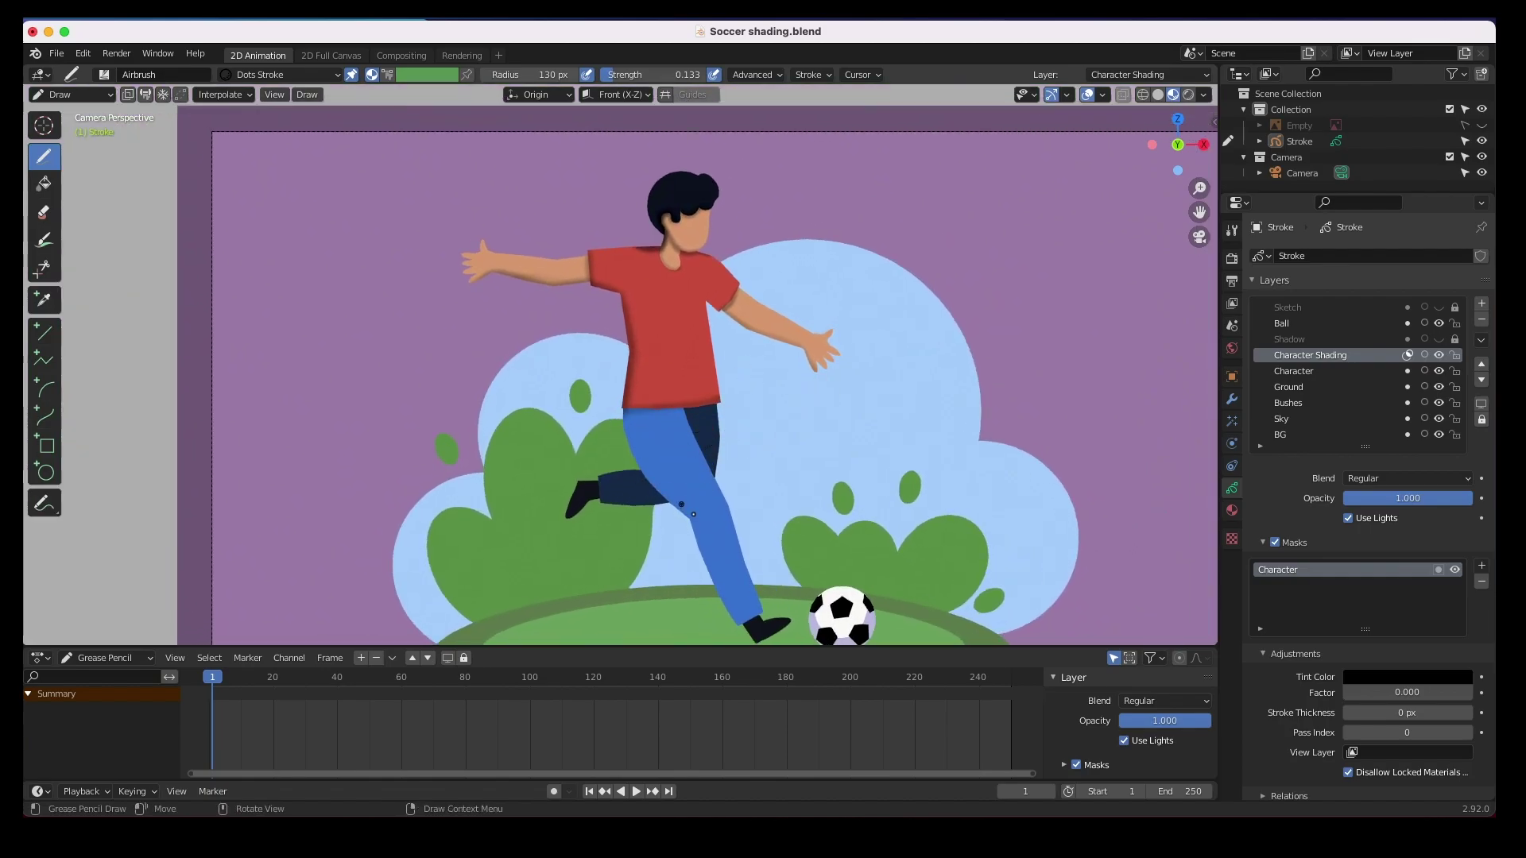
scroll(712, 443, up, 5)
shift+middle_drag(772, 553, 643, 273)
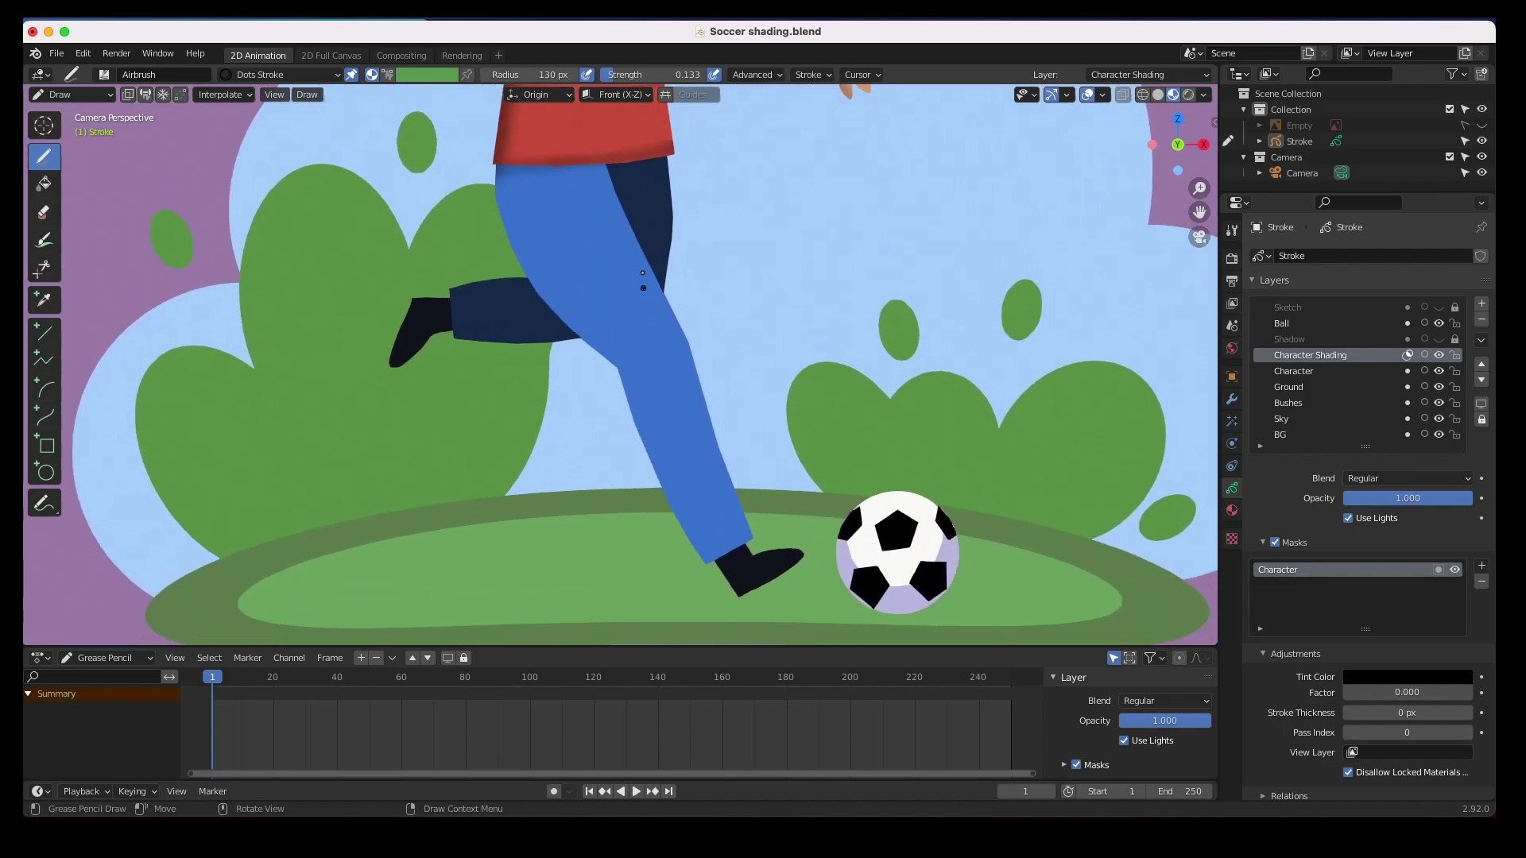
drag(544, 74, 637, 74)
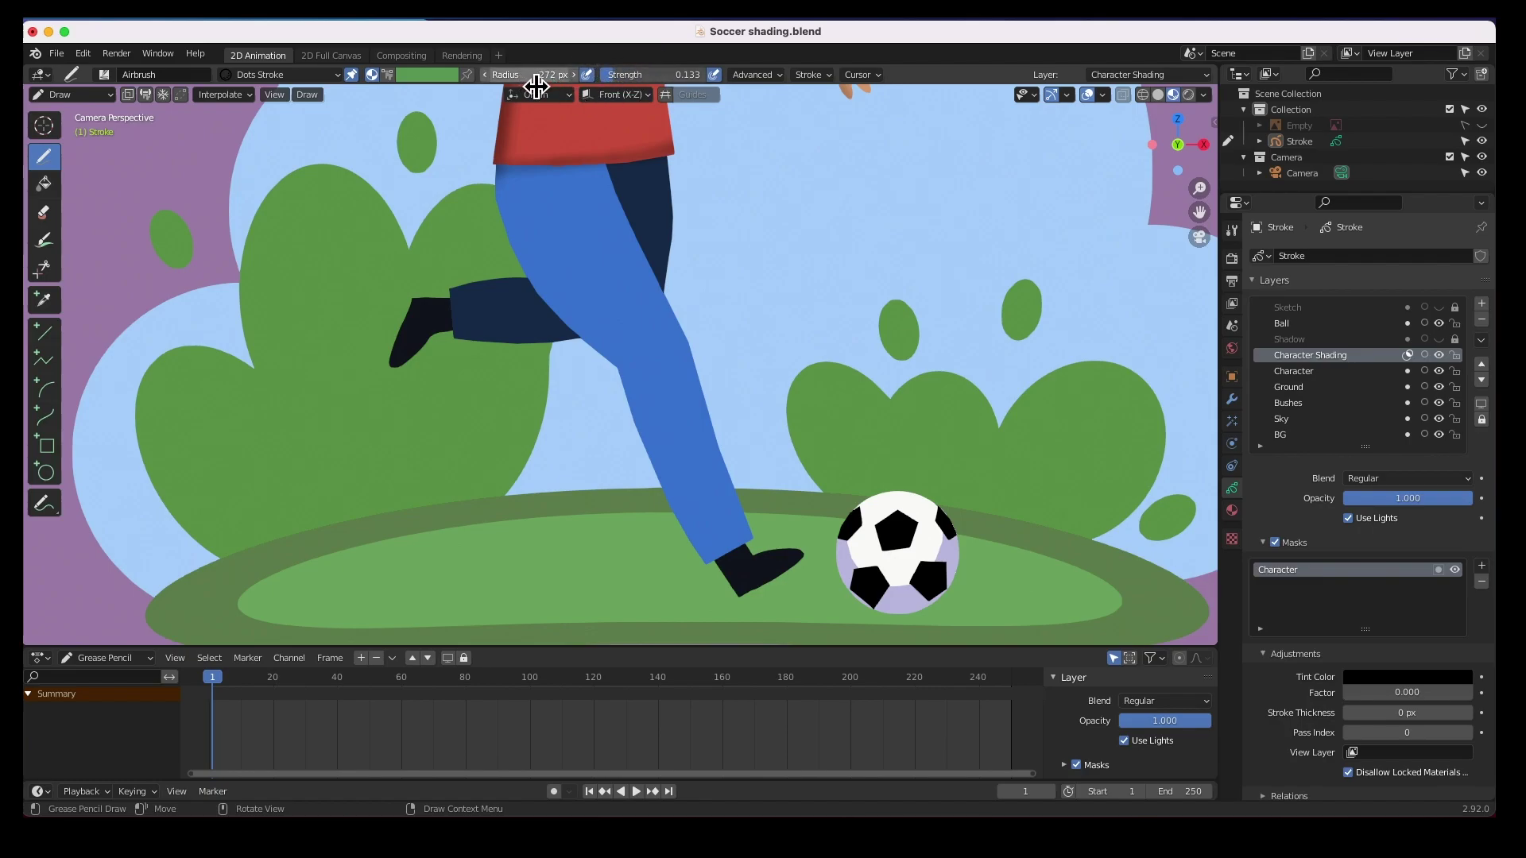
drag(621, 74, 627, 76)
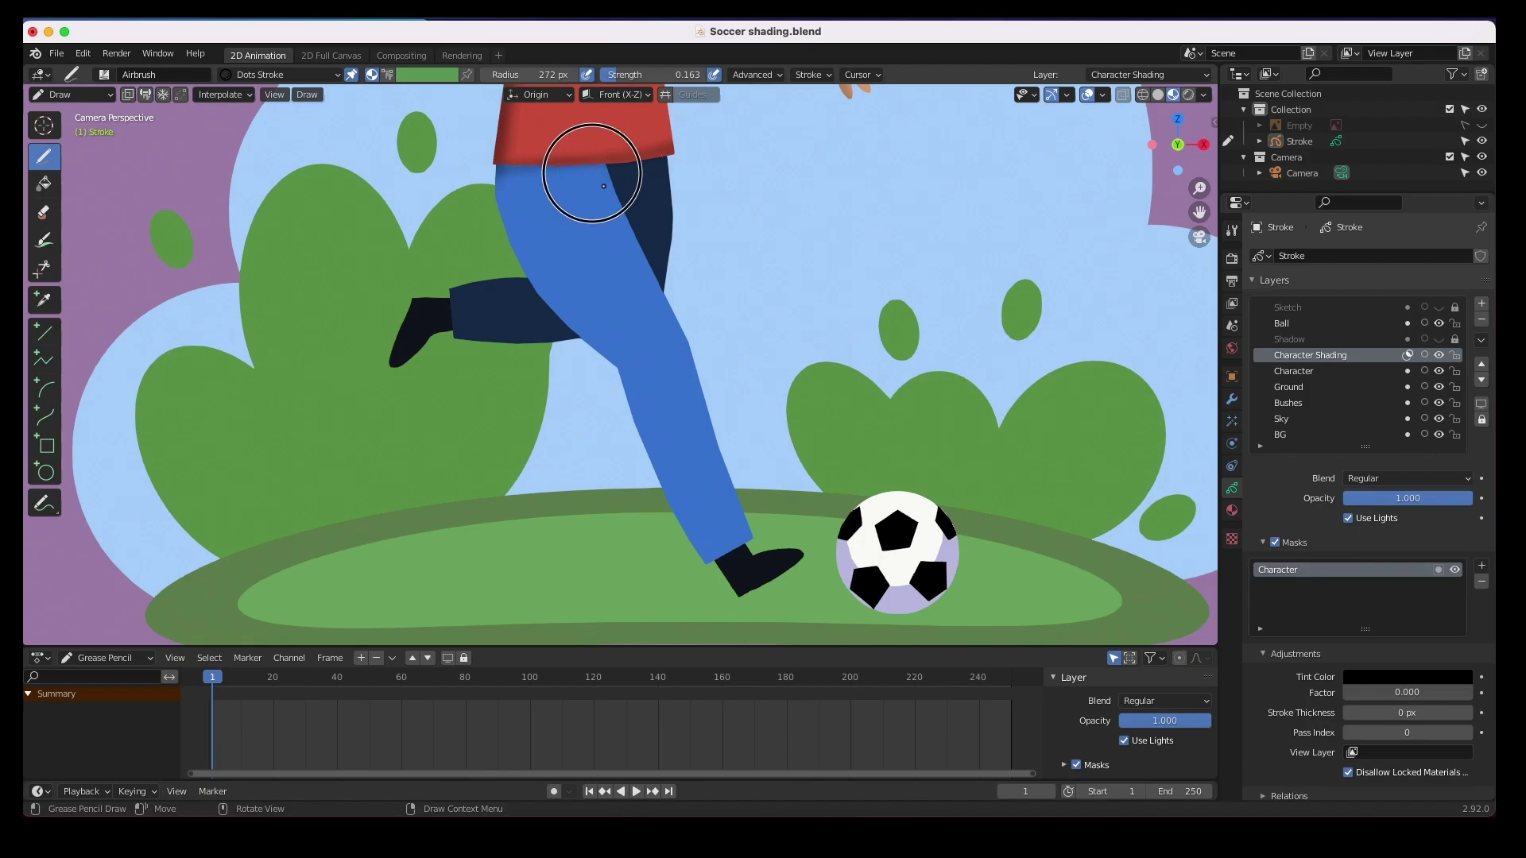
Step: Shade the front leg beneath the shirt hem and along its back edge from the hip down to the ankle
mouse_move(503, 189)
mouse_down()
mouse_move(543, 201)
mouse_move(522, 208)
mouse_move(505, 185)
mouse_move(687, 161)
mouse_move(592, 220)
mouse_up()
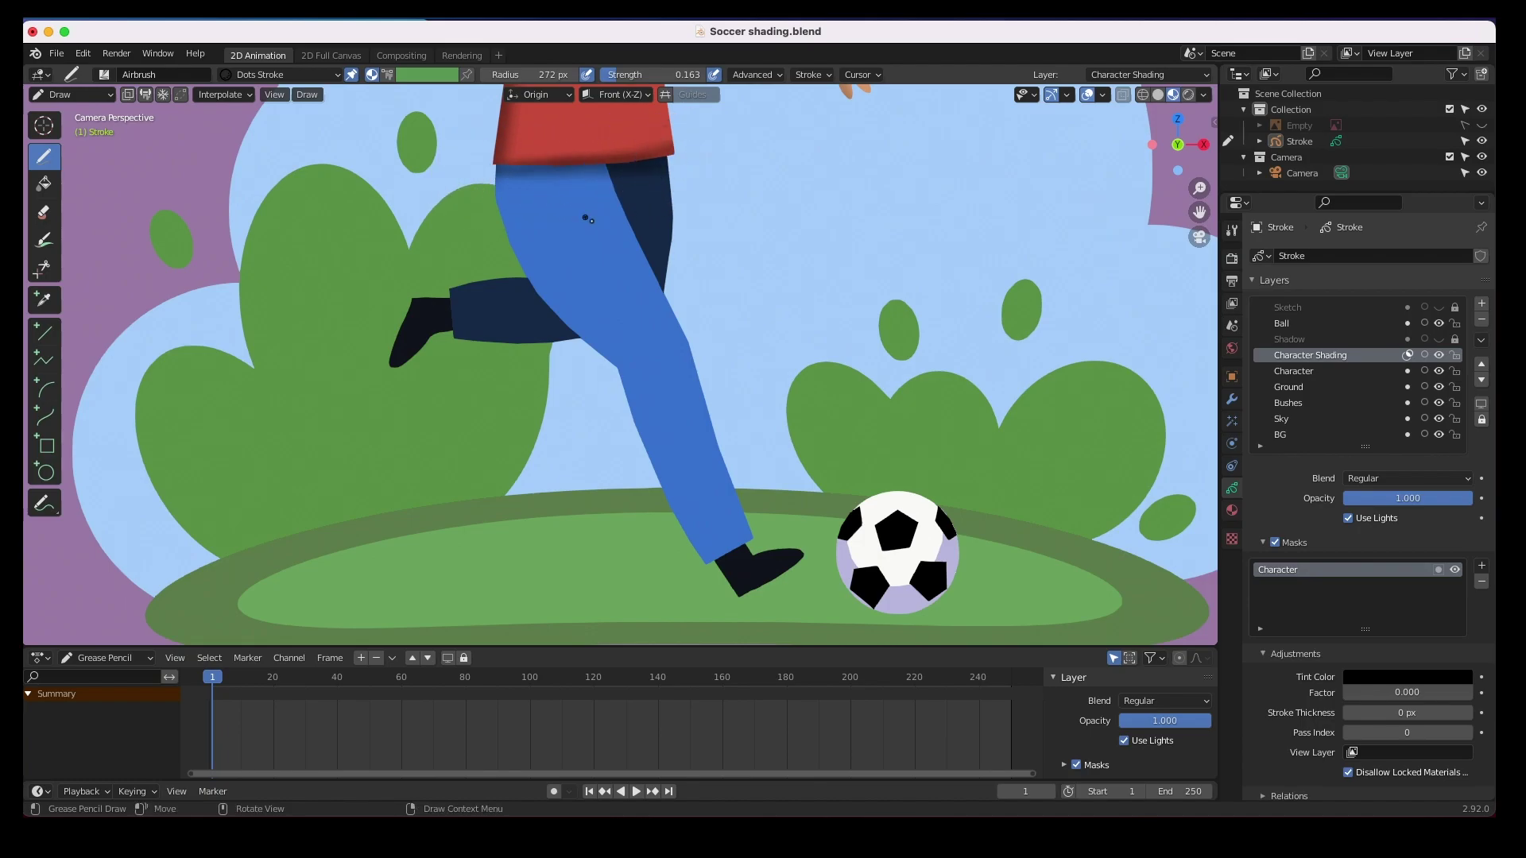
mouse_move(514, 192)
mouse_down()
mouse_move(536, 290)
mouse_move(642, 405)
mouse_move(654, 474)
mouse_move(706, 570)
mouse_up()
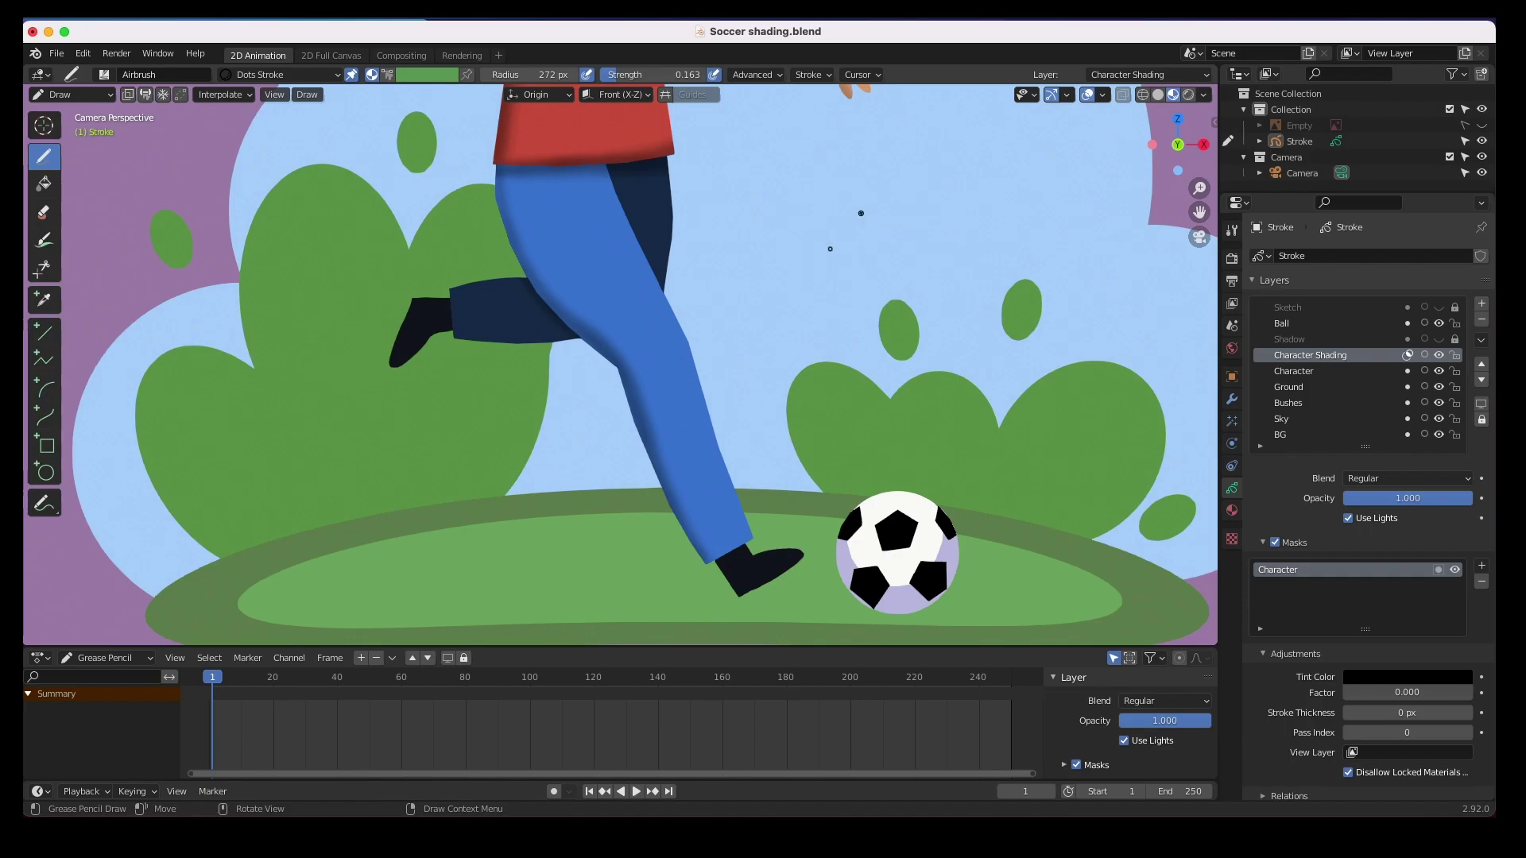
mouse_move(514, 182)
ctrl+mouse_down()
mouse_move(556, 289)
mouse_move(620, 355)
mouse_move(739, 593)
ctrl+mouse_up()
mouse_move(518, 186)
ctrl+mouse_down()
mouse_move(511, 231)
mouse_move(591, 365)
ctrl+mouse_up()
ctrl+drag(499, 180, 553, 302)
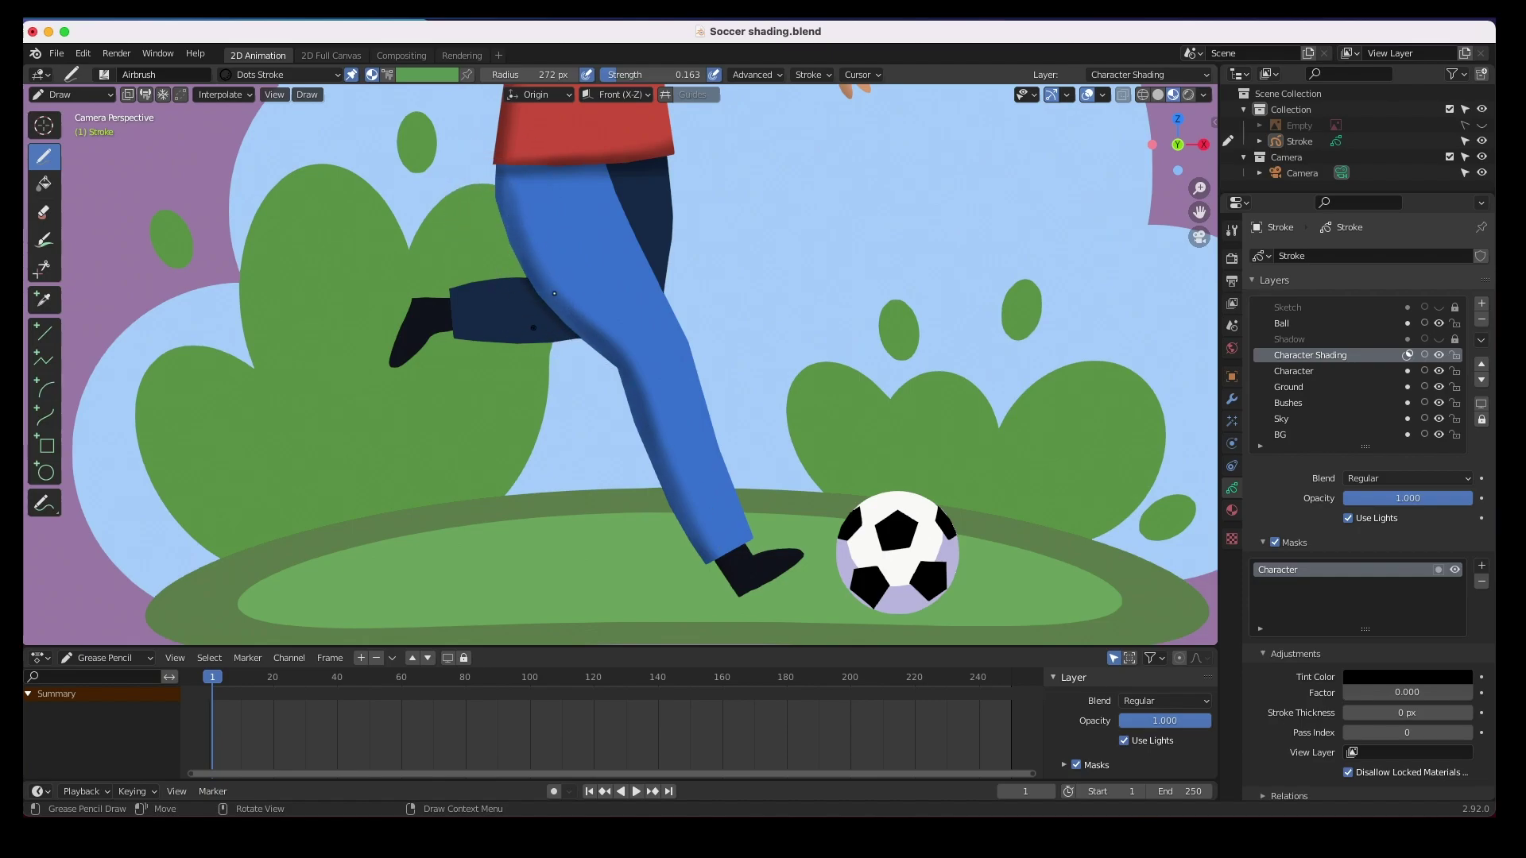
Step: Shade the dark rear leg where it meets the front leg, and undo the stray stroke across the front knee
ctrl+drag(522, 176, 501, 204)
mouse_move(555, 323)
ctrl+mouse_down()
mouse_move(592, 354)
mouse_move(517, 267)
mouse_move(569, 333)
ctrl+mouse_up()
ctrl+drag(466, 340, 485, 324)
mouse_move(631, 222)
ctrl+mouse_down()
mouse_move(694, 313)
mouse_move(879, 262)
mouse_move(525, 500)
ctrl+mouse_up()
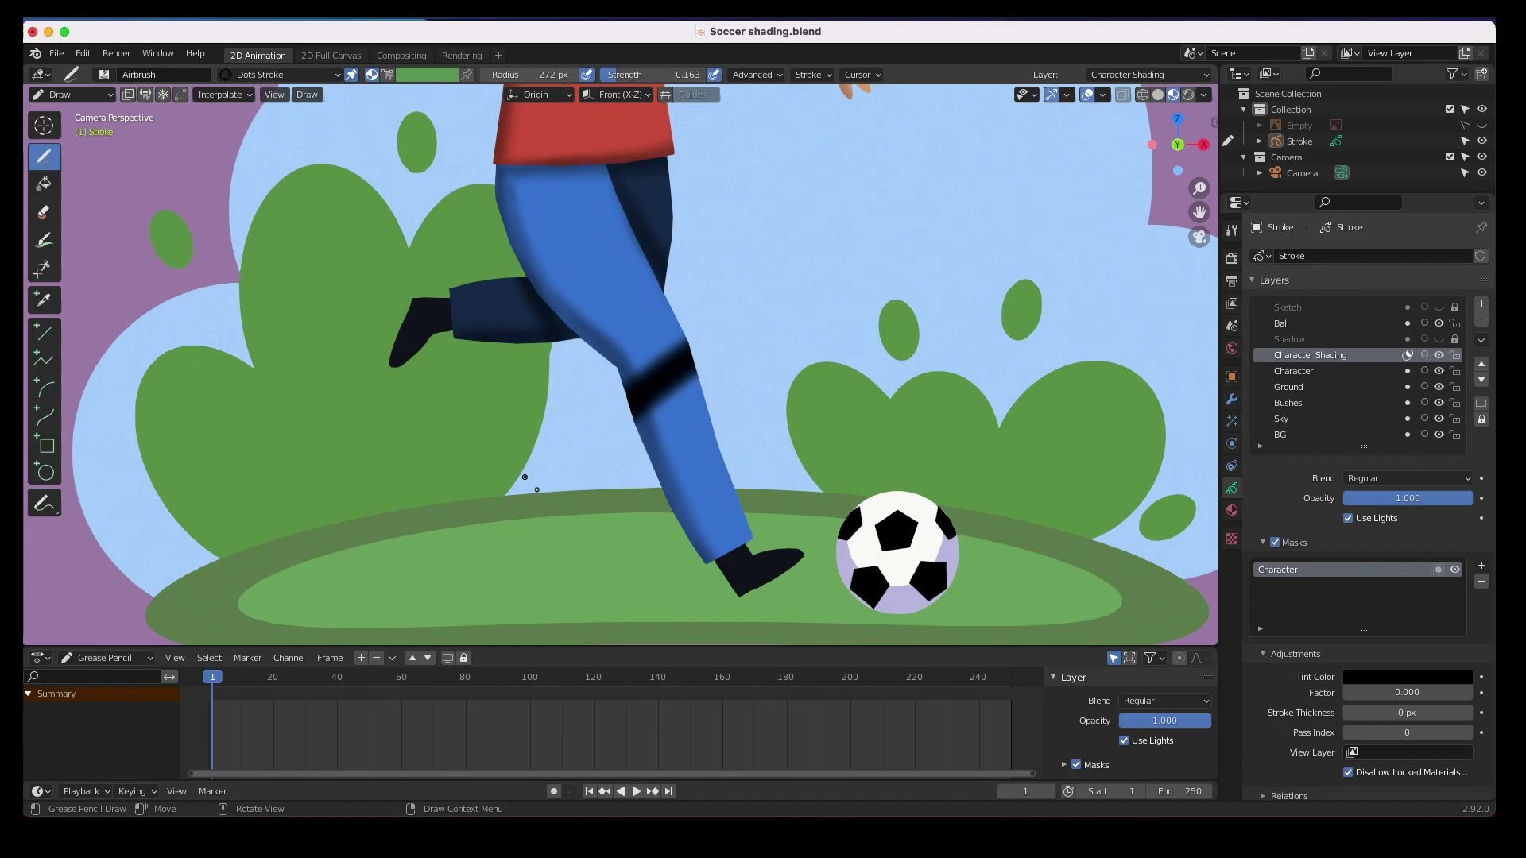
key(ctrl+z)
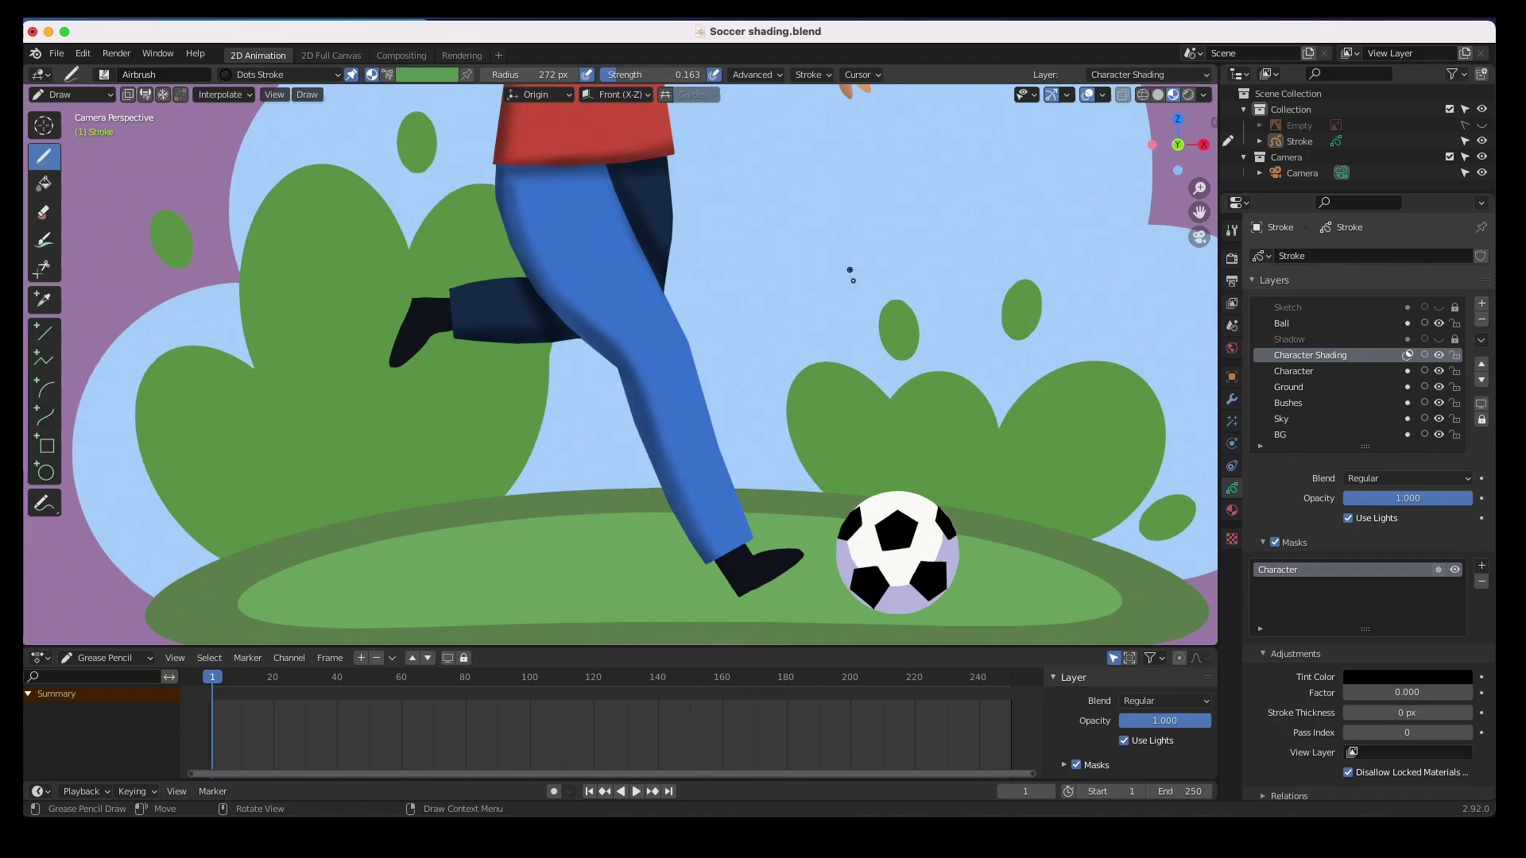
Step: Start appending data and open the Brush category inside the V2 brush pack blend file in Blender Projects
scroll(822, 298, down, 5)
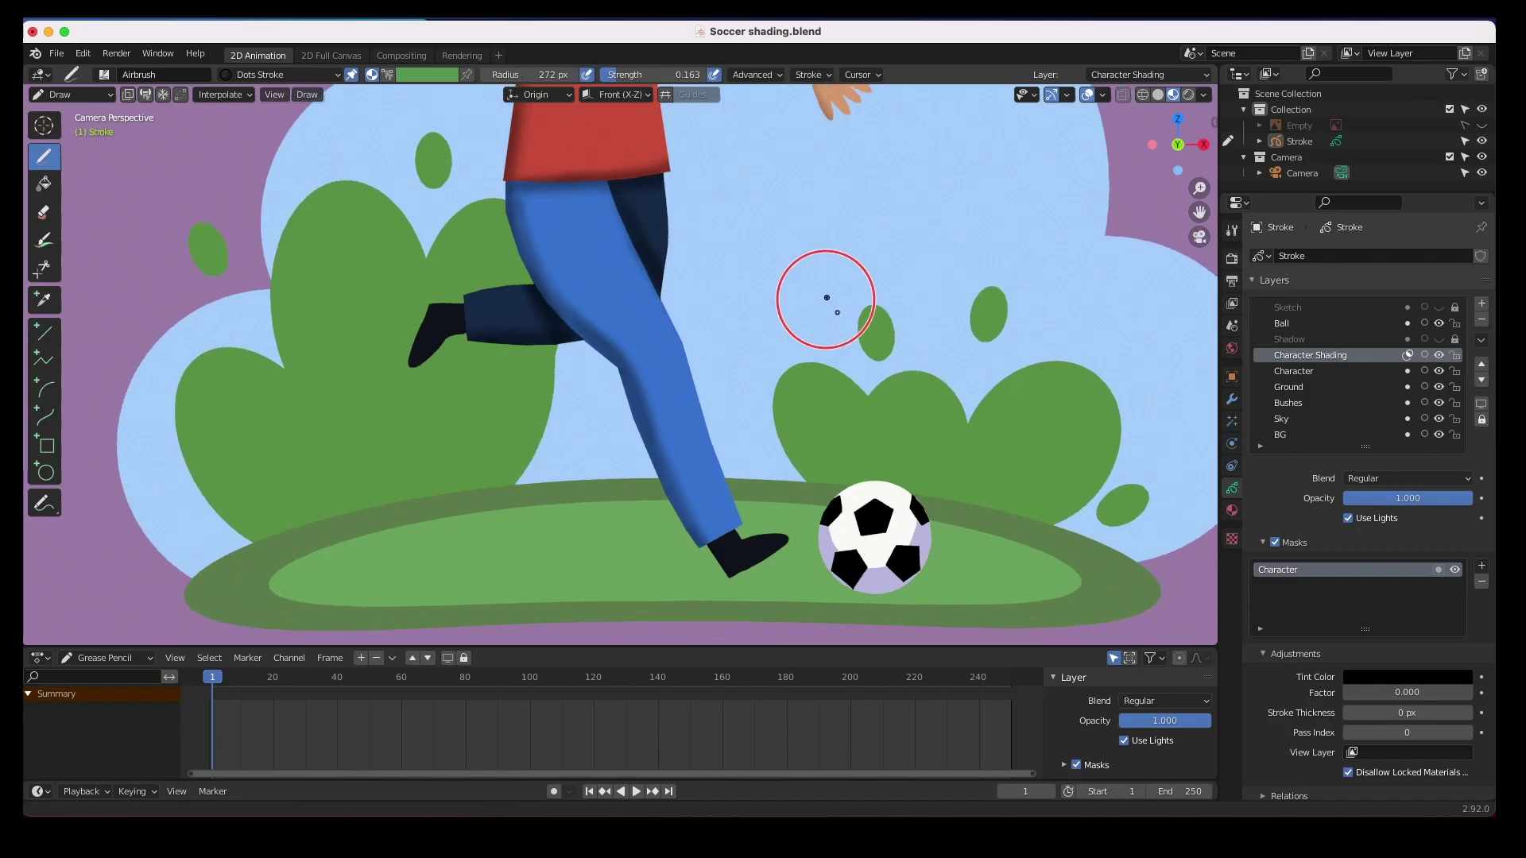
scroll(751, 372, up, 2)
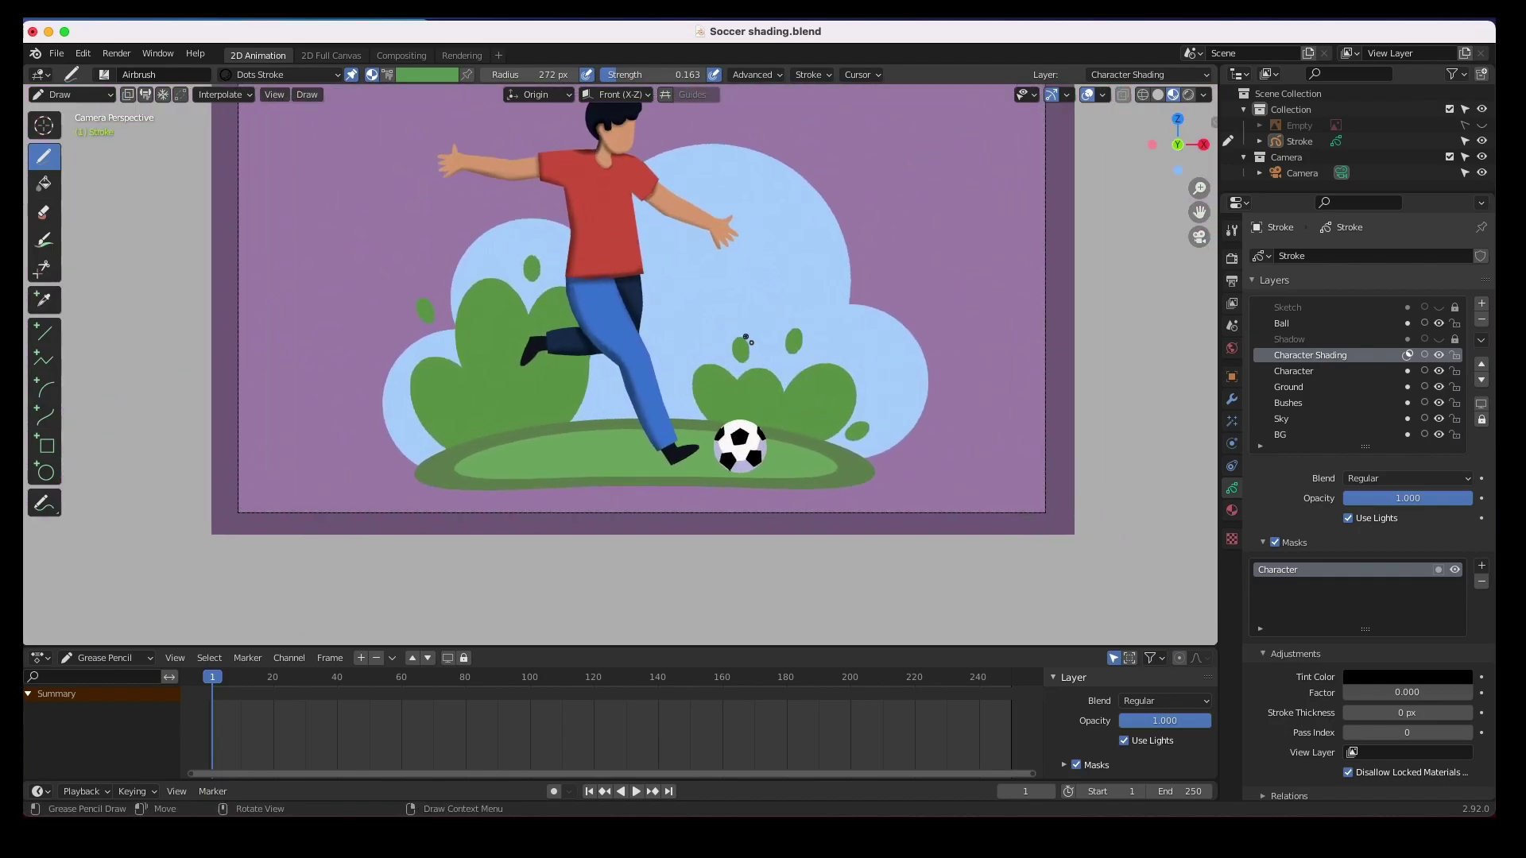
shift+middle_drag(715, 316, 705, 400)
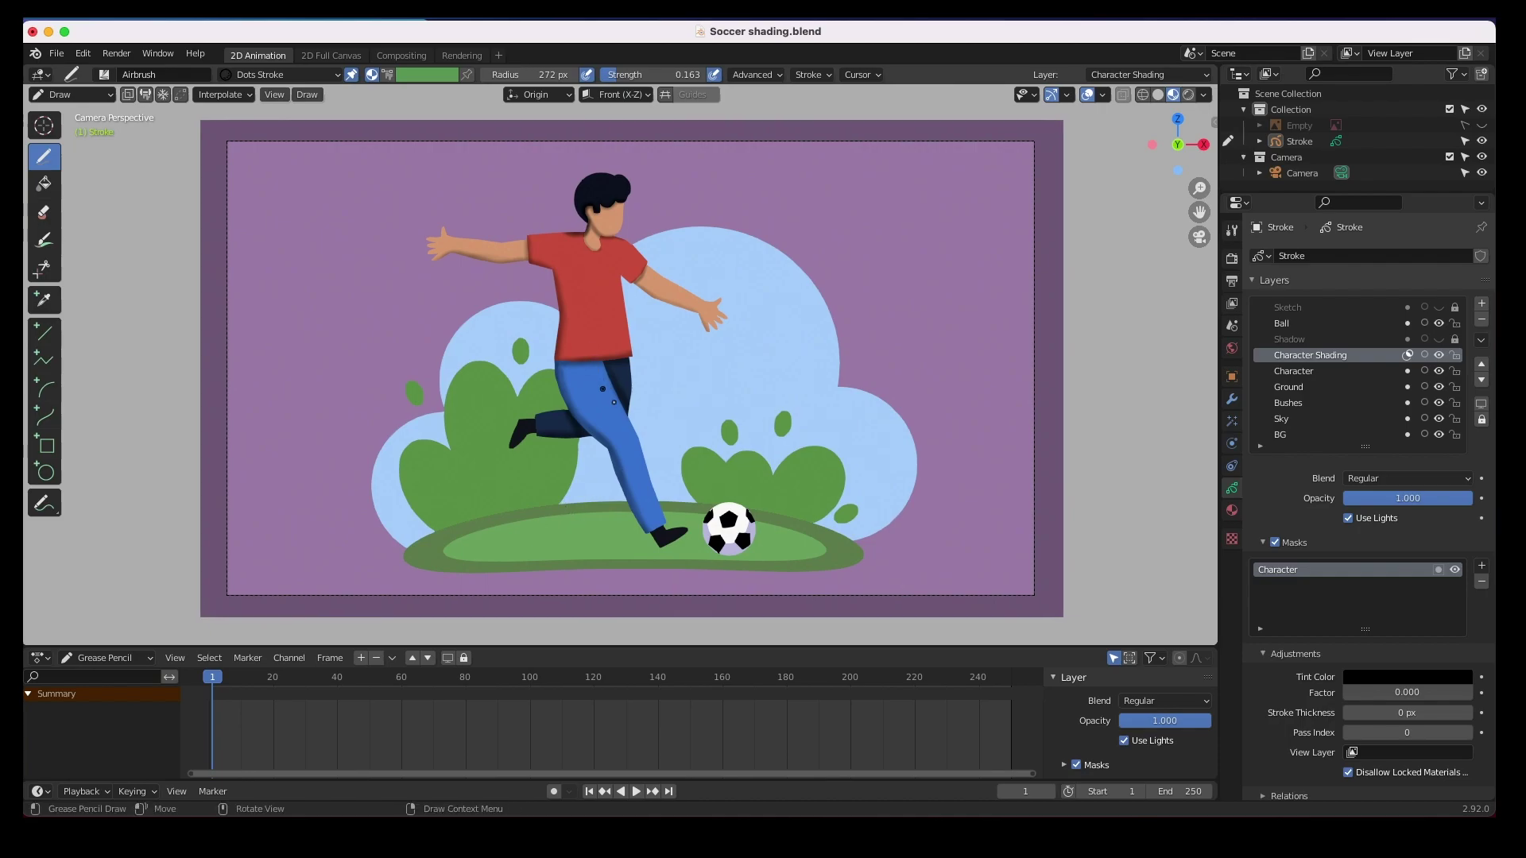
click(107, 75)
click(57, 53)
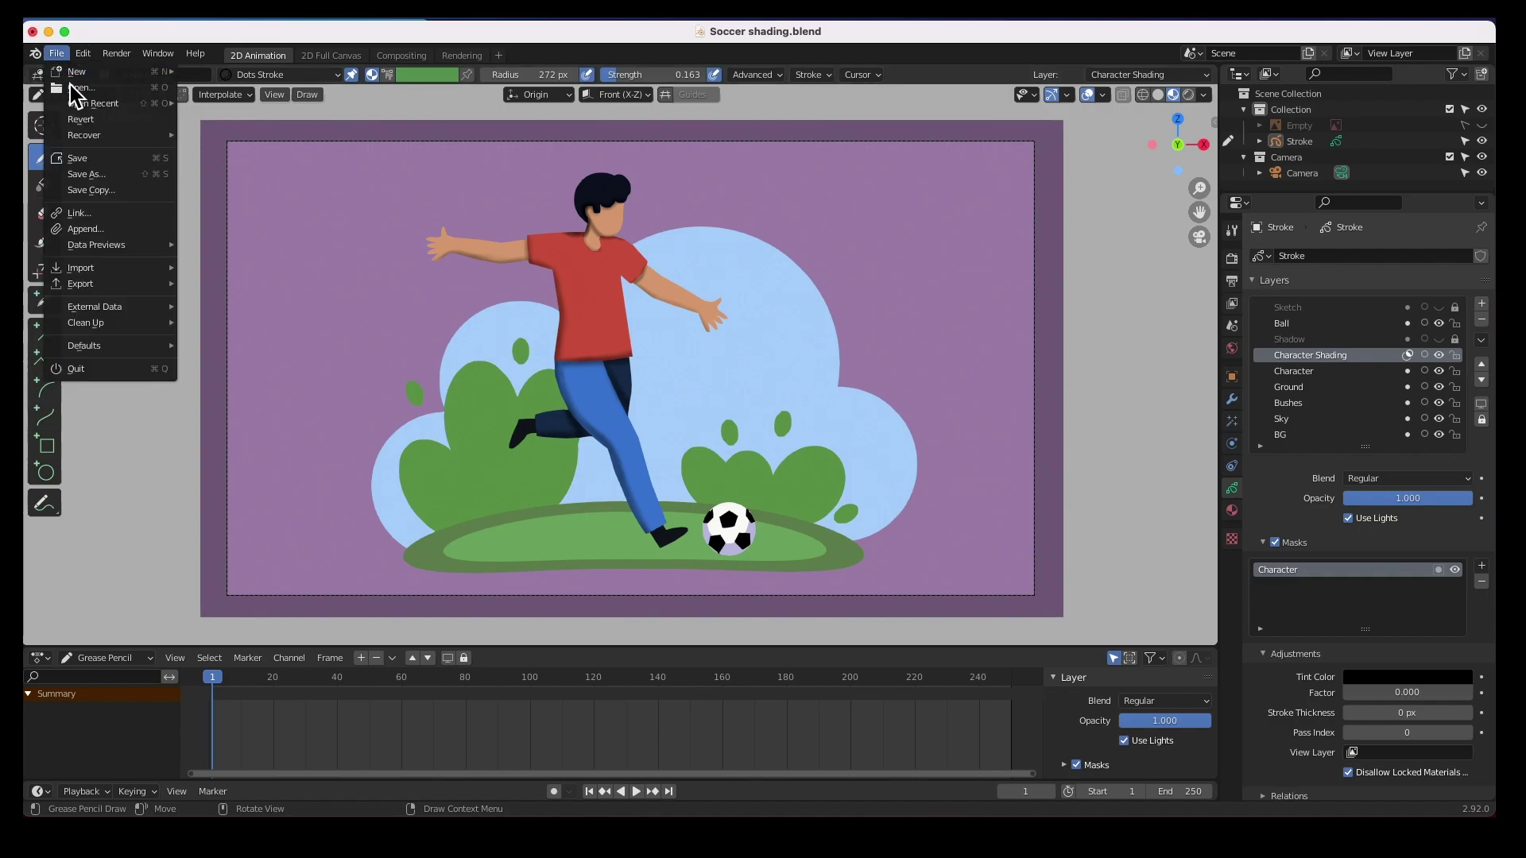
click(97, 233)
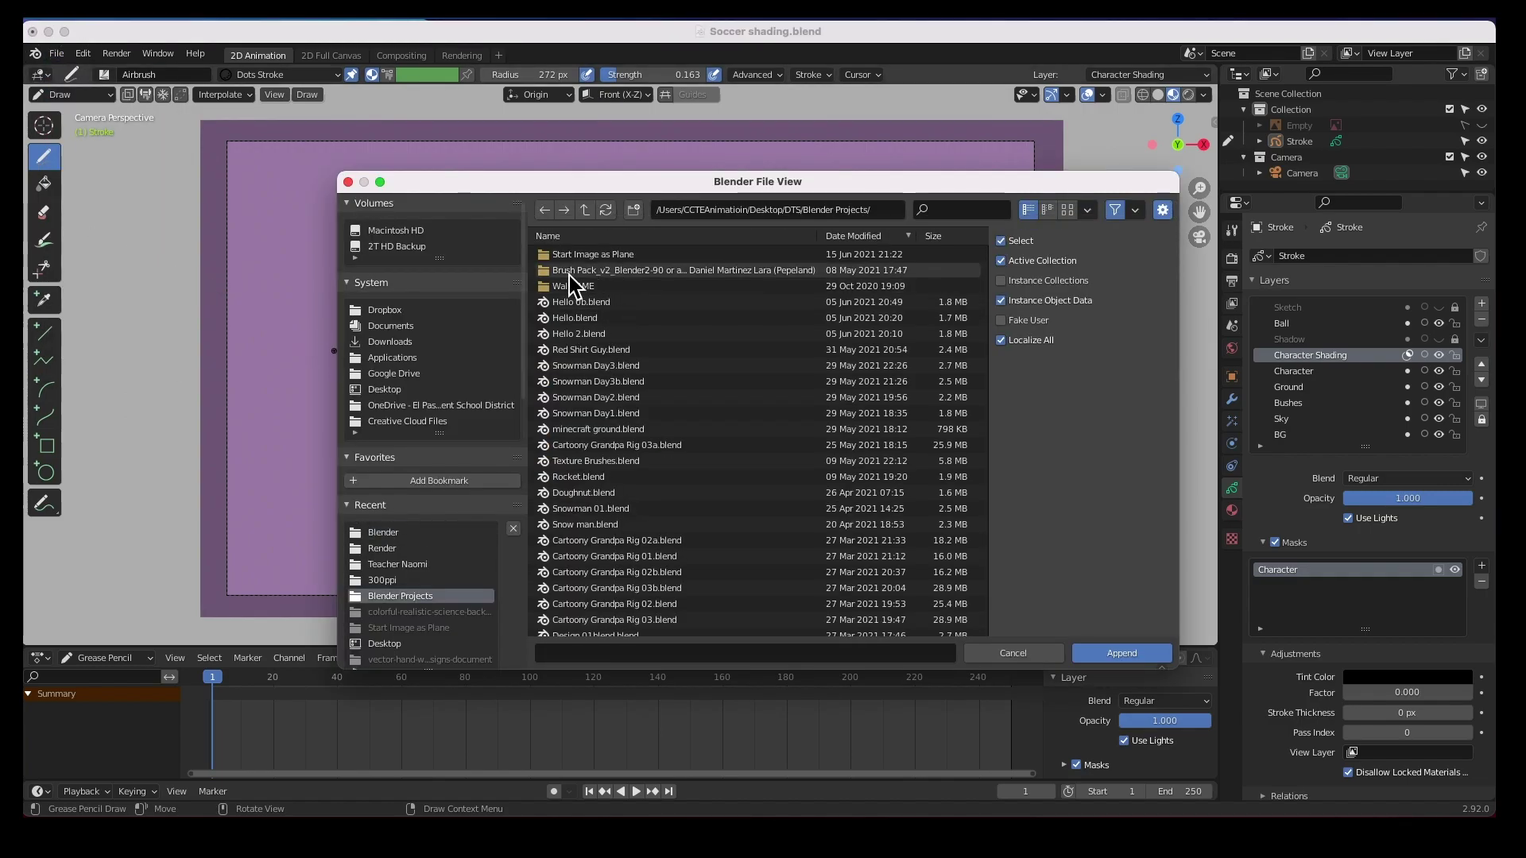
click(598, 272)
click(600, 275)
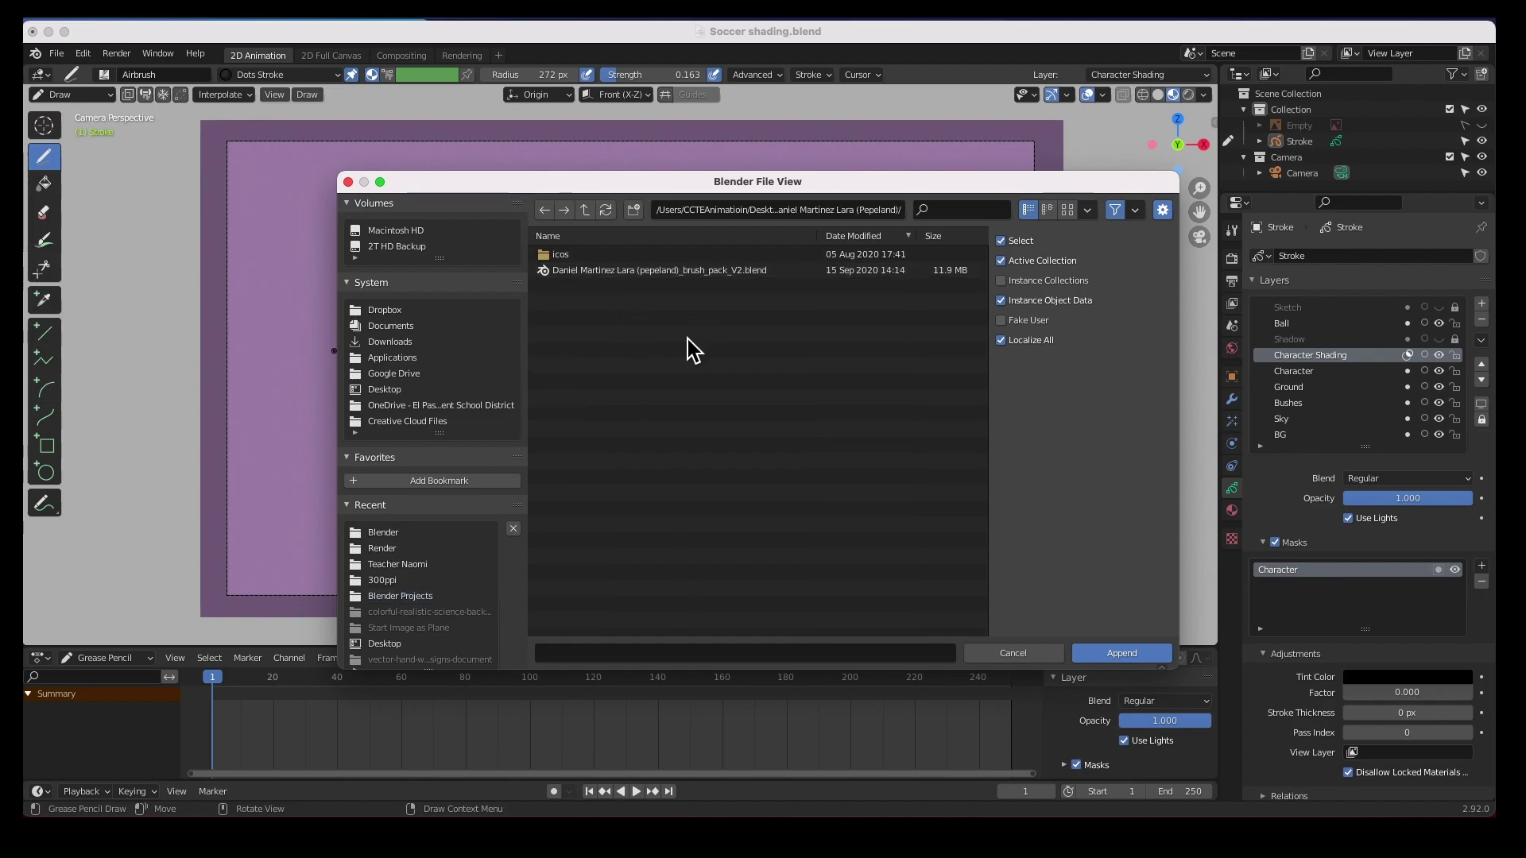
double_click(652, 274)
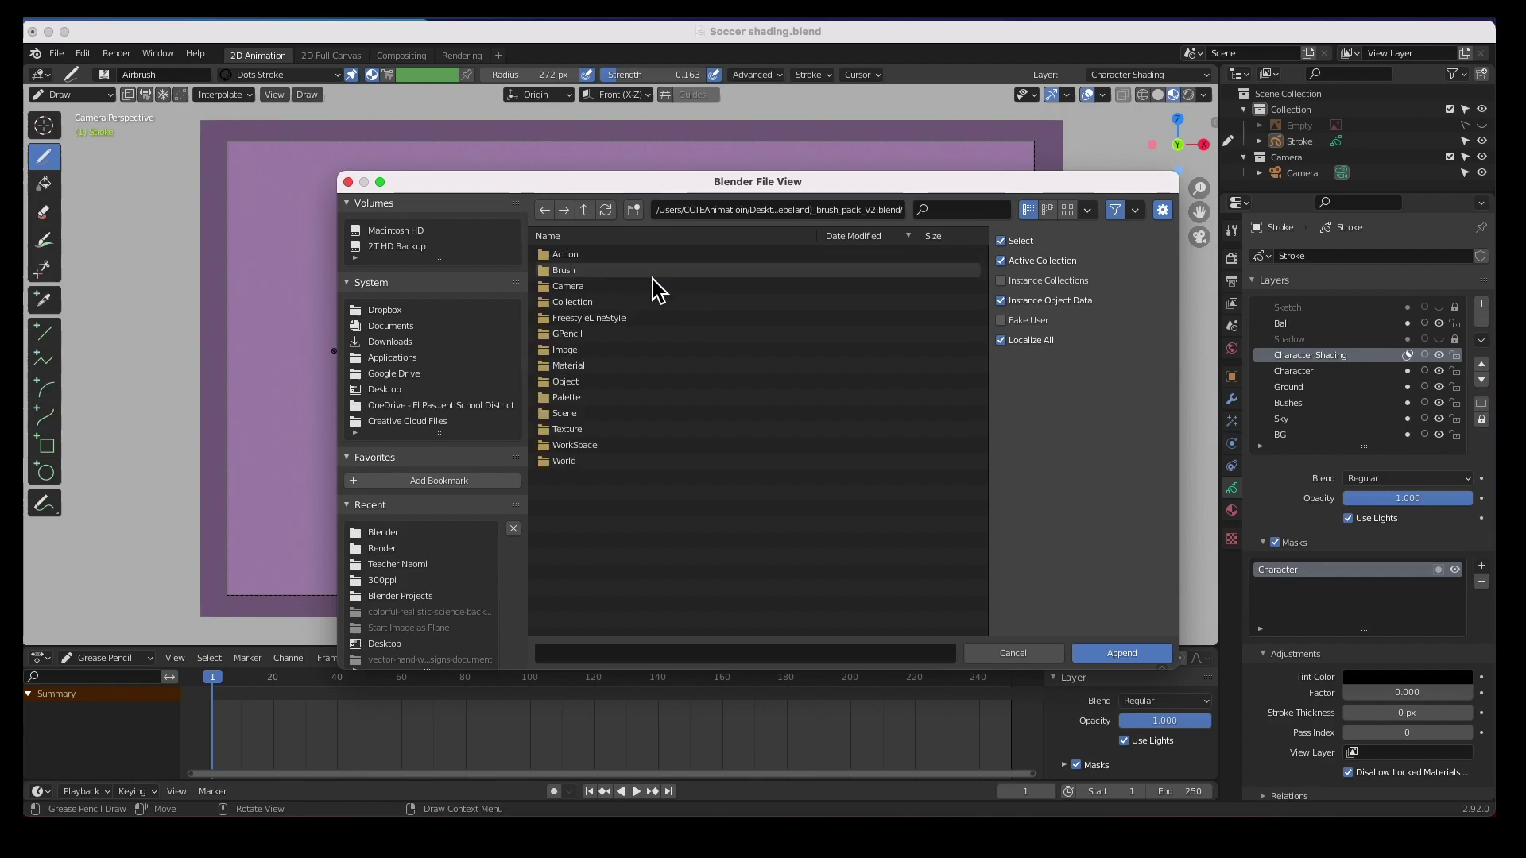
double_click(570, 273)
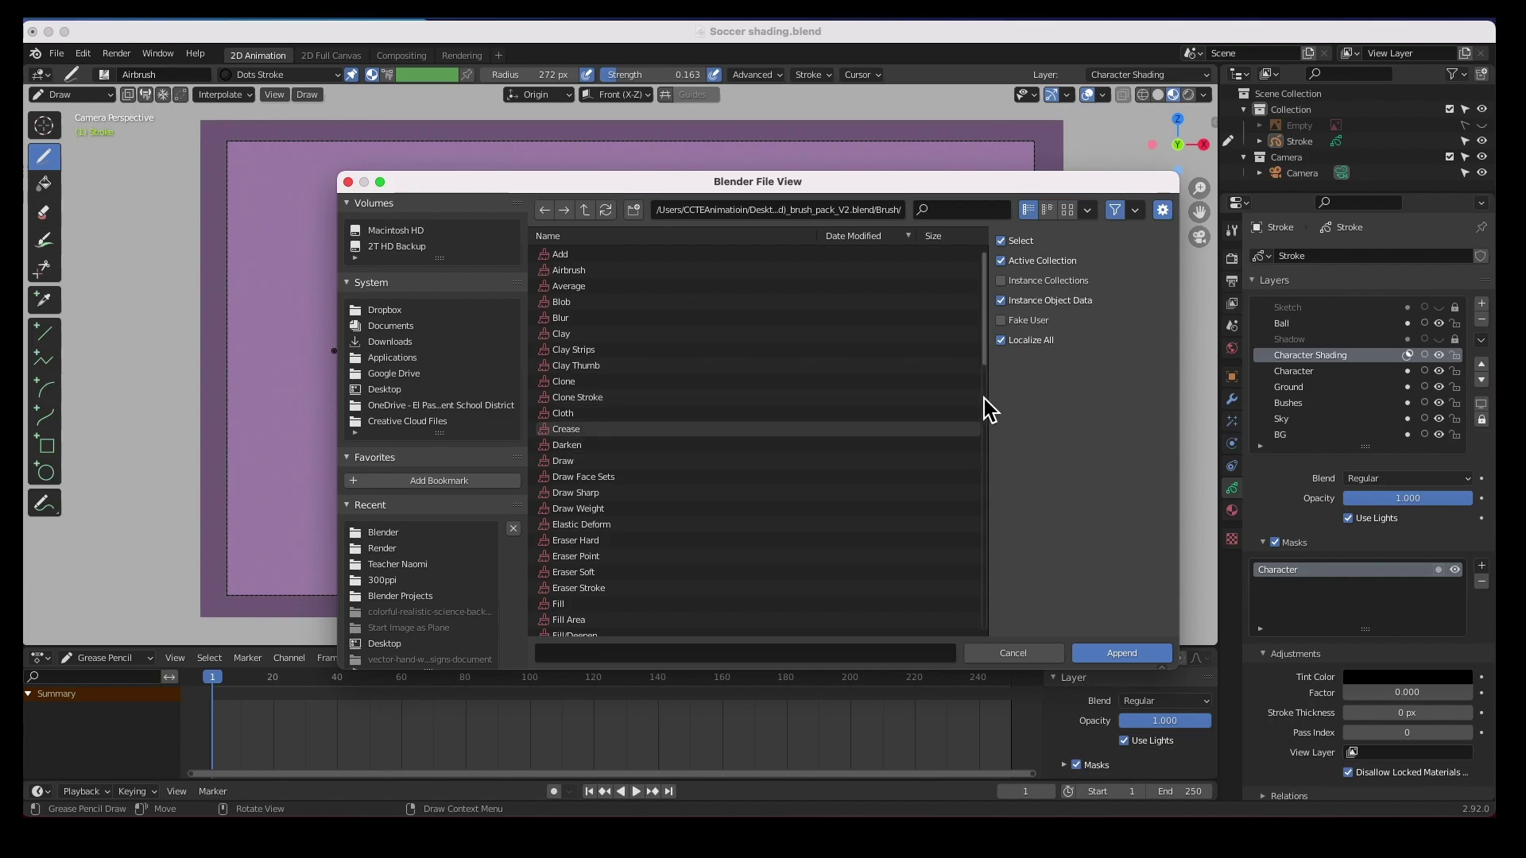
Step: Append the brushes pp_cloud_1 through pp_wet_1 and make pp_spray_1 the active brush
drag(989, 340, 990, 537)
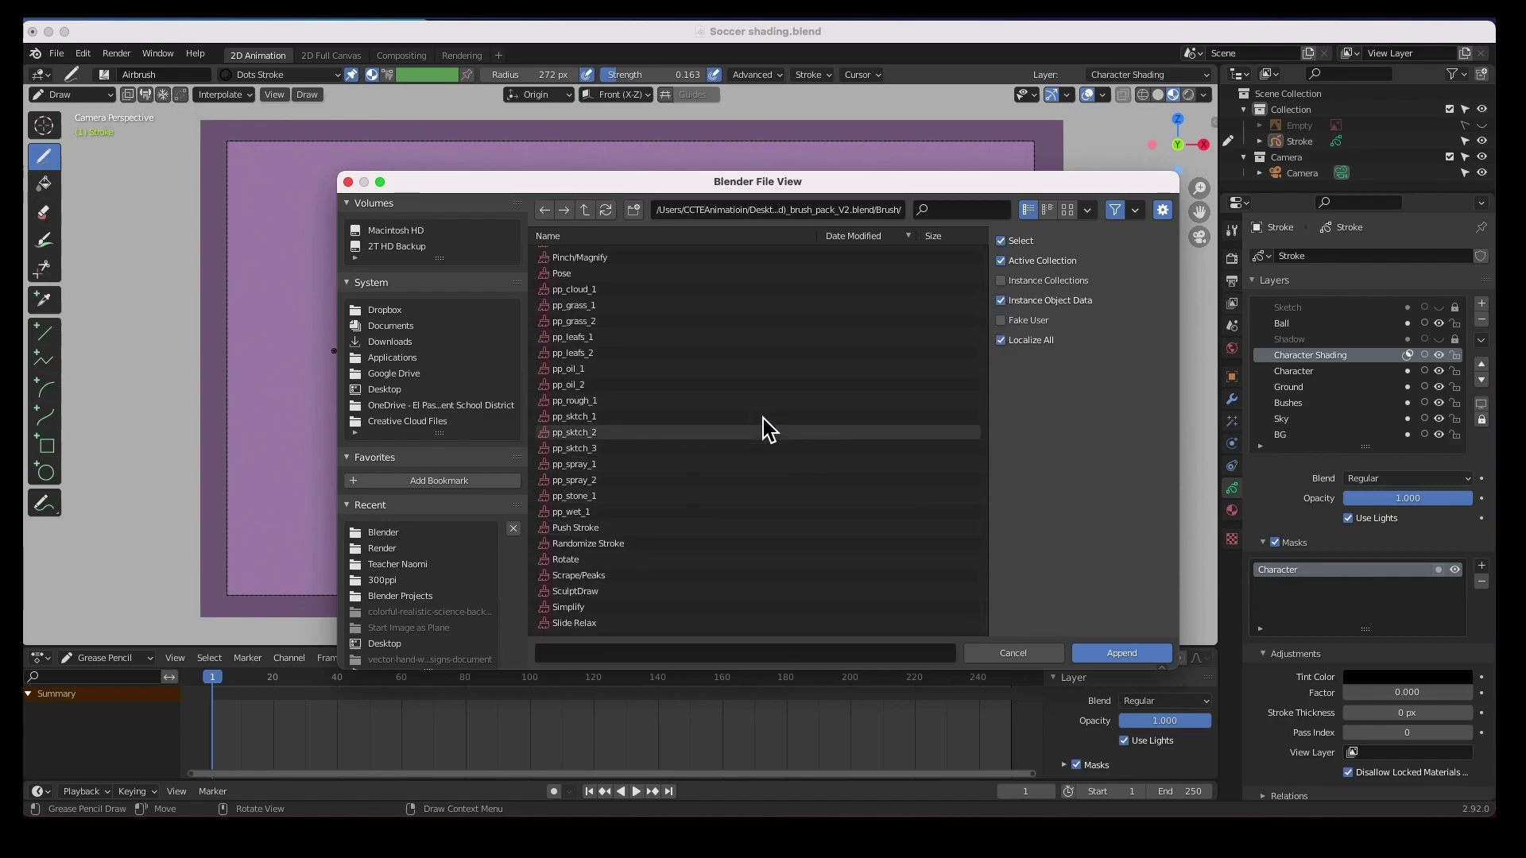
click(581, 292)
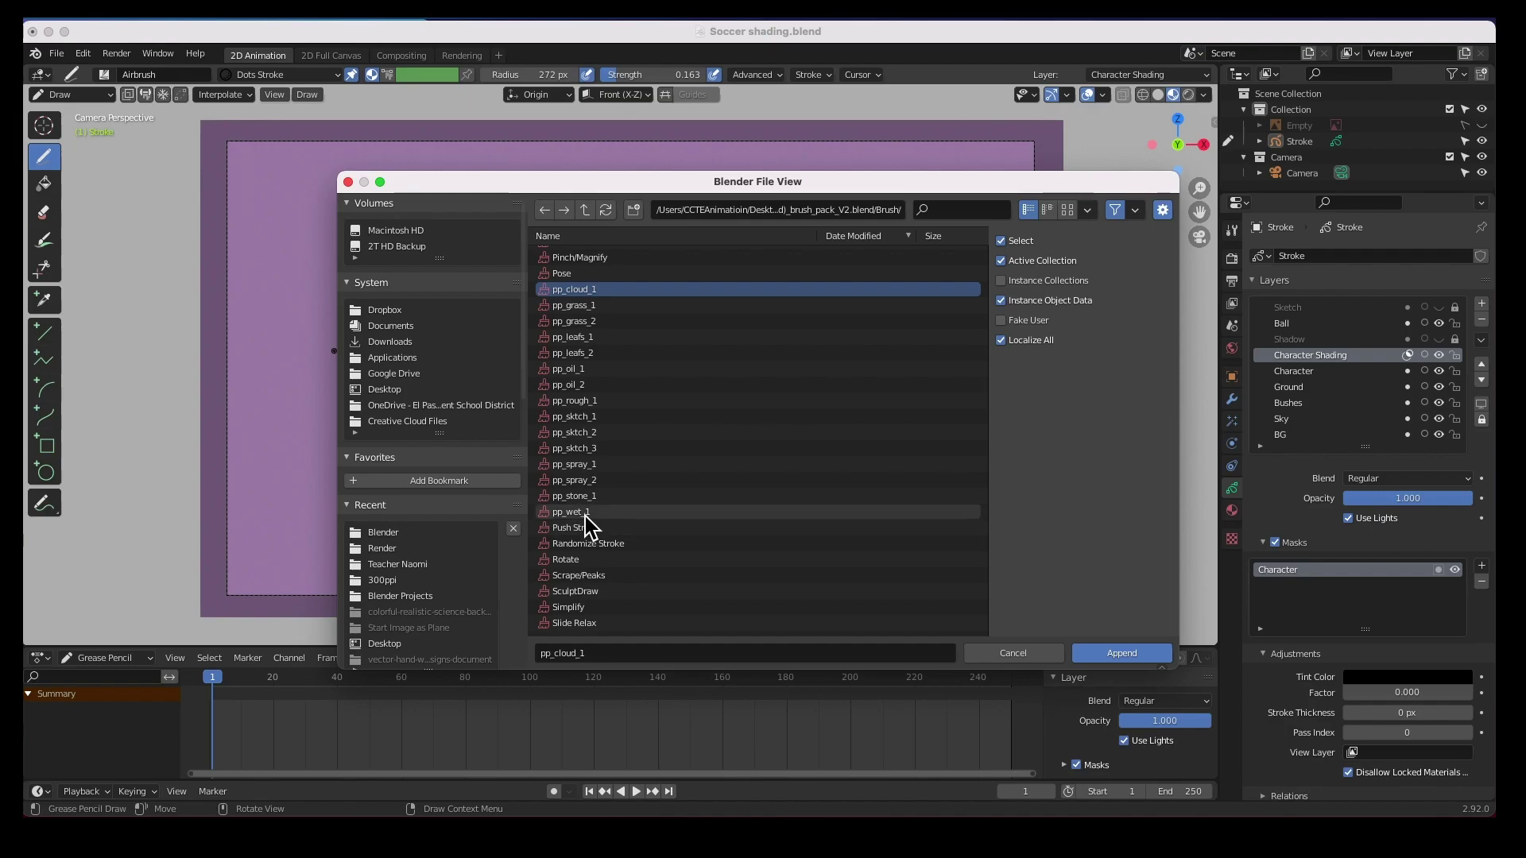
shift+click(576, 513)
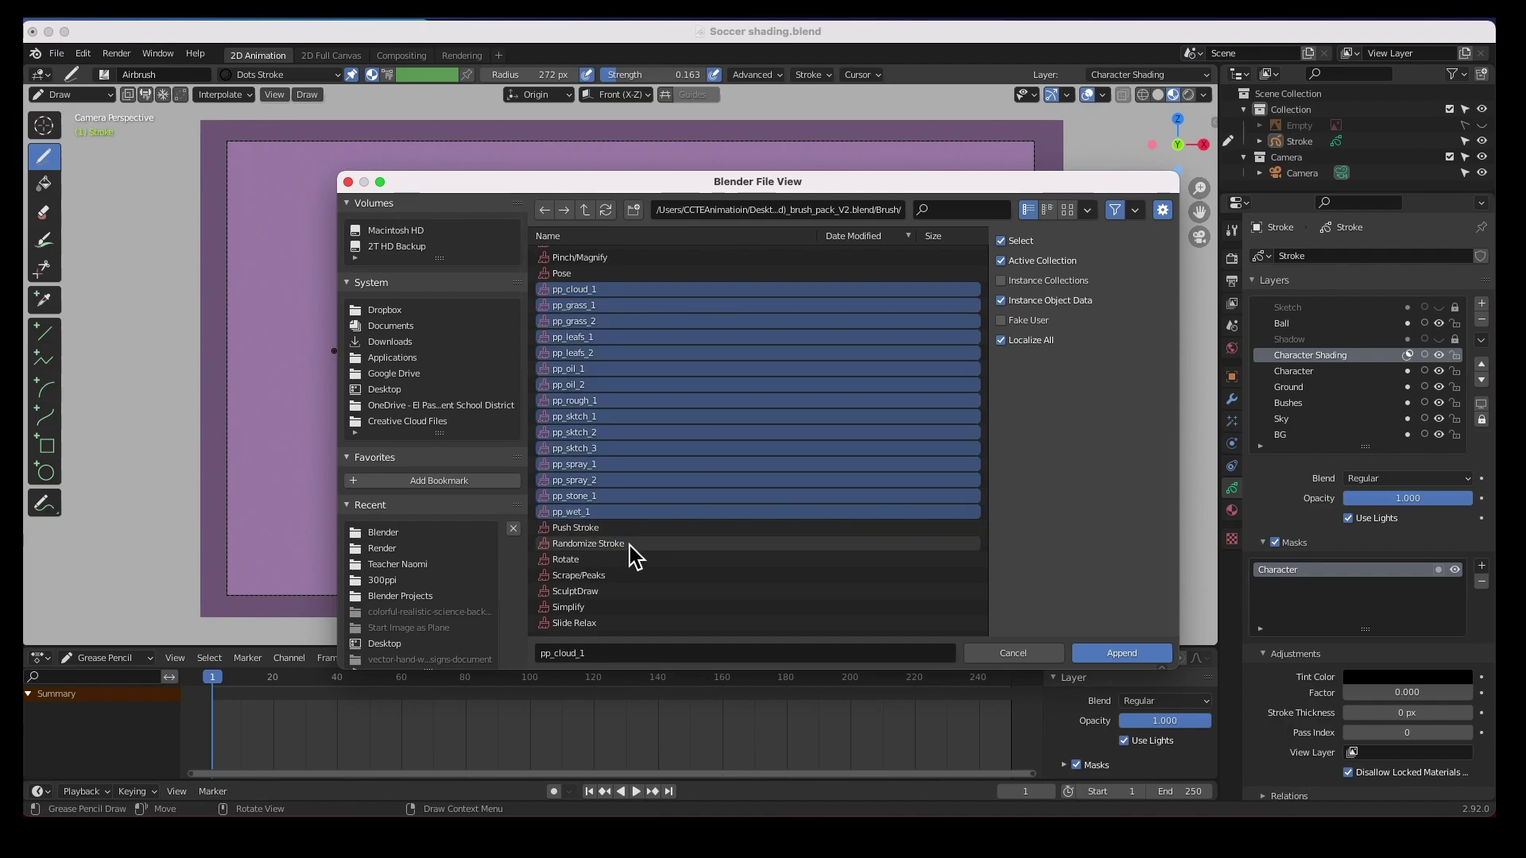
click(1130, 655)
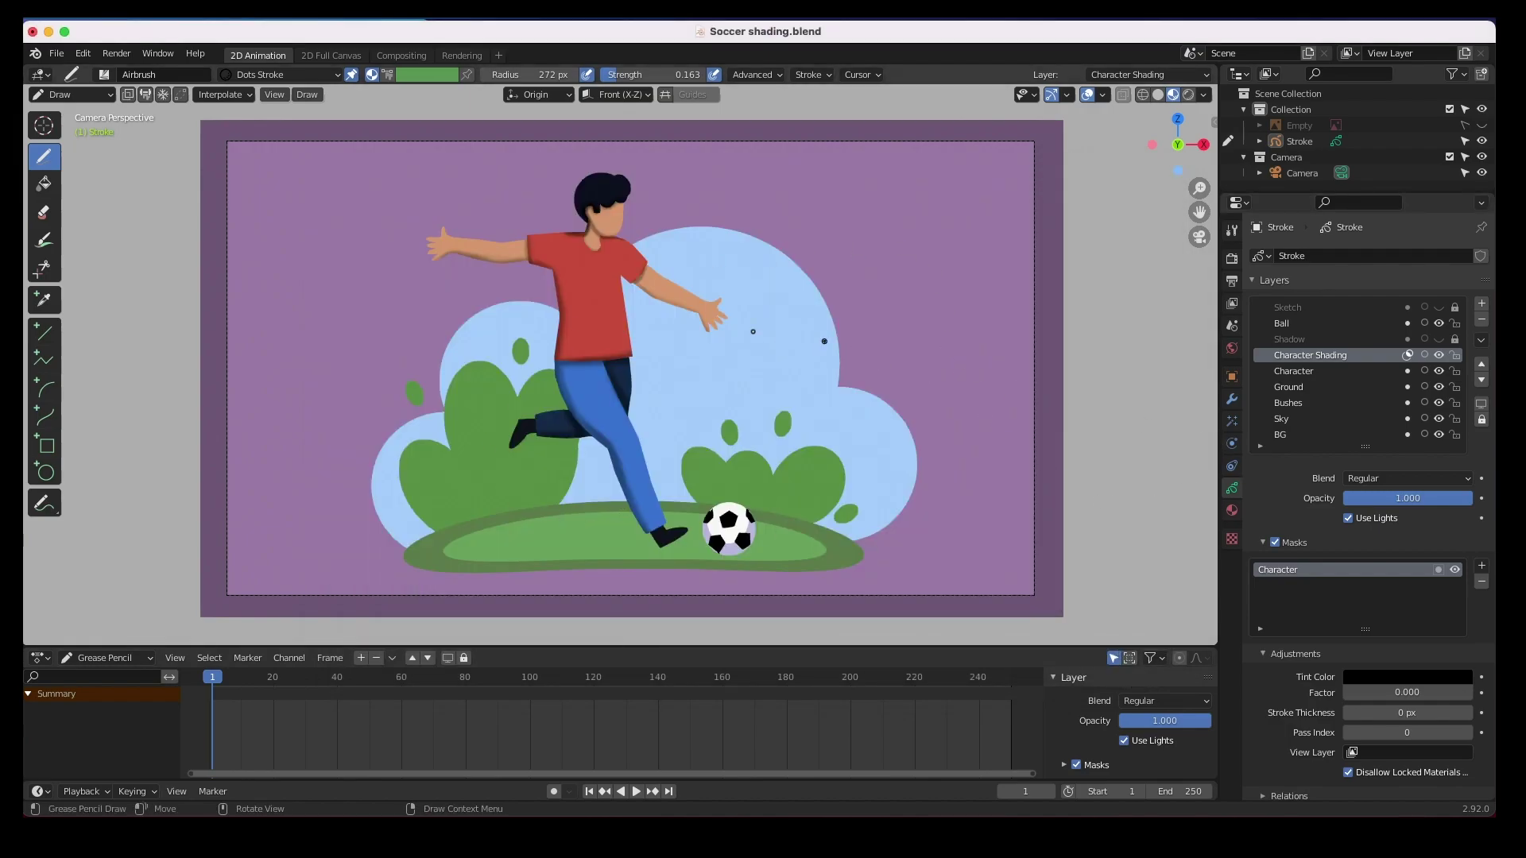
click(104, 74)
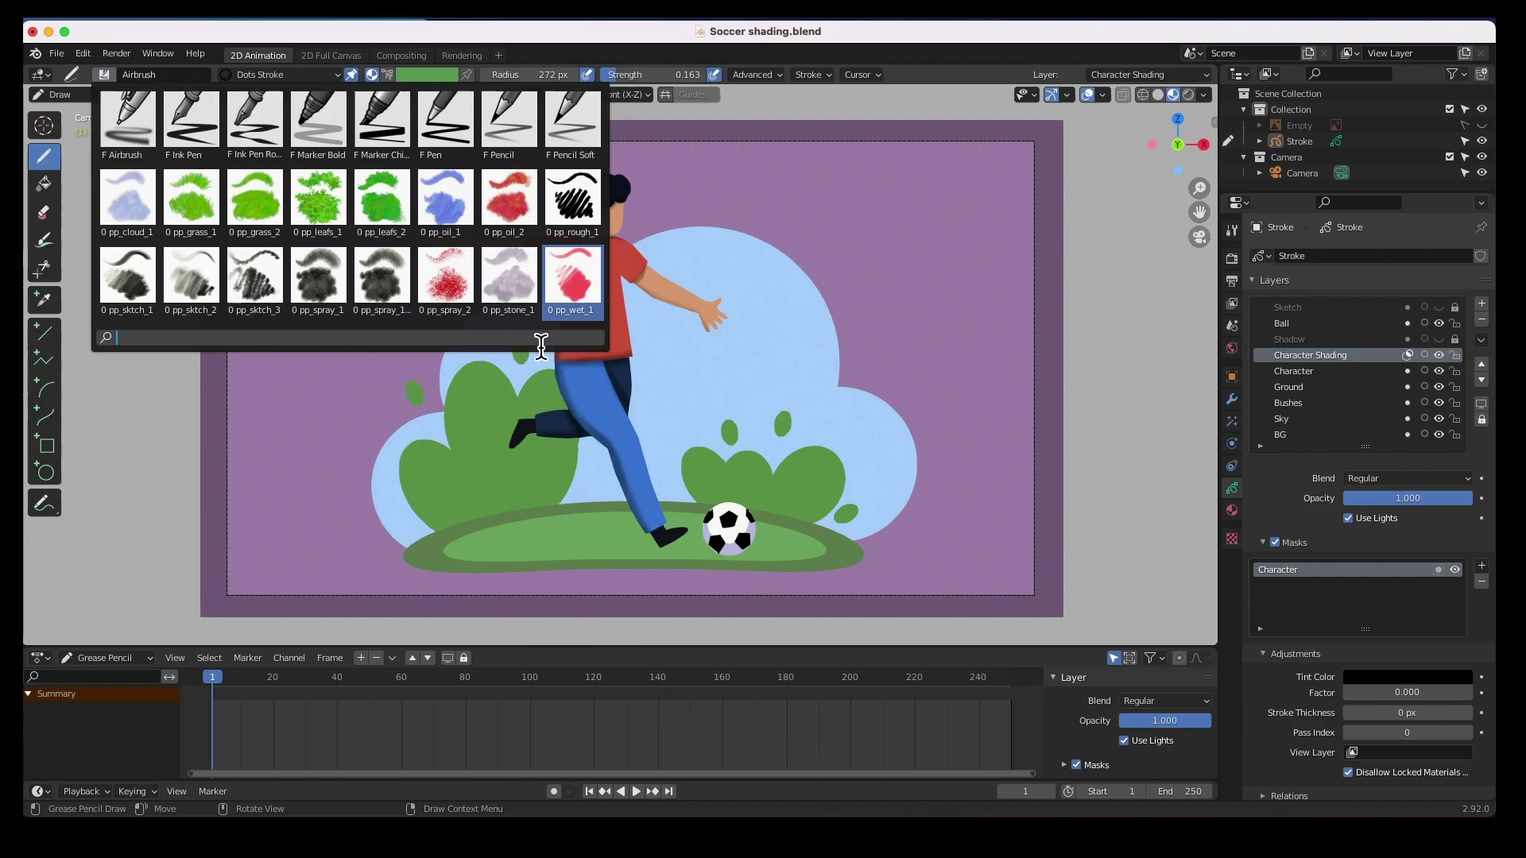
click(318, 276)
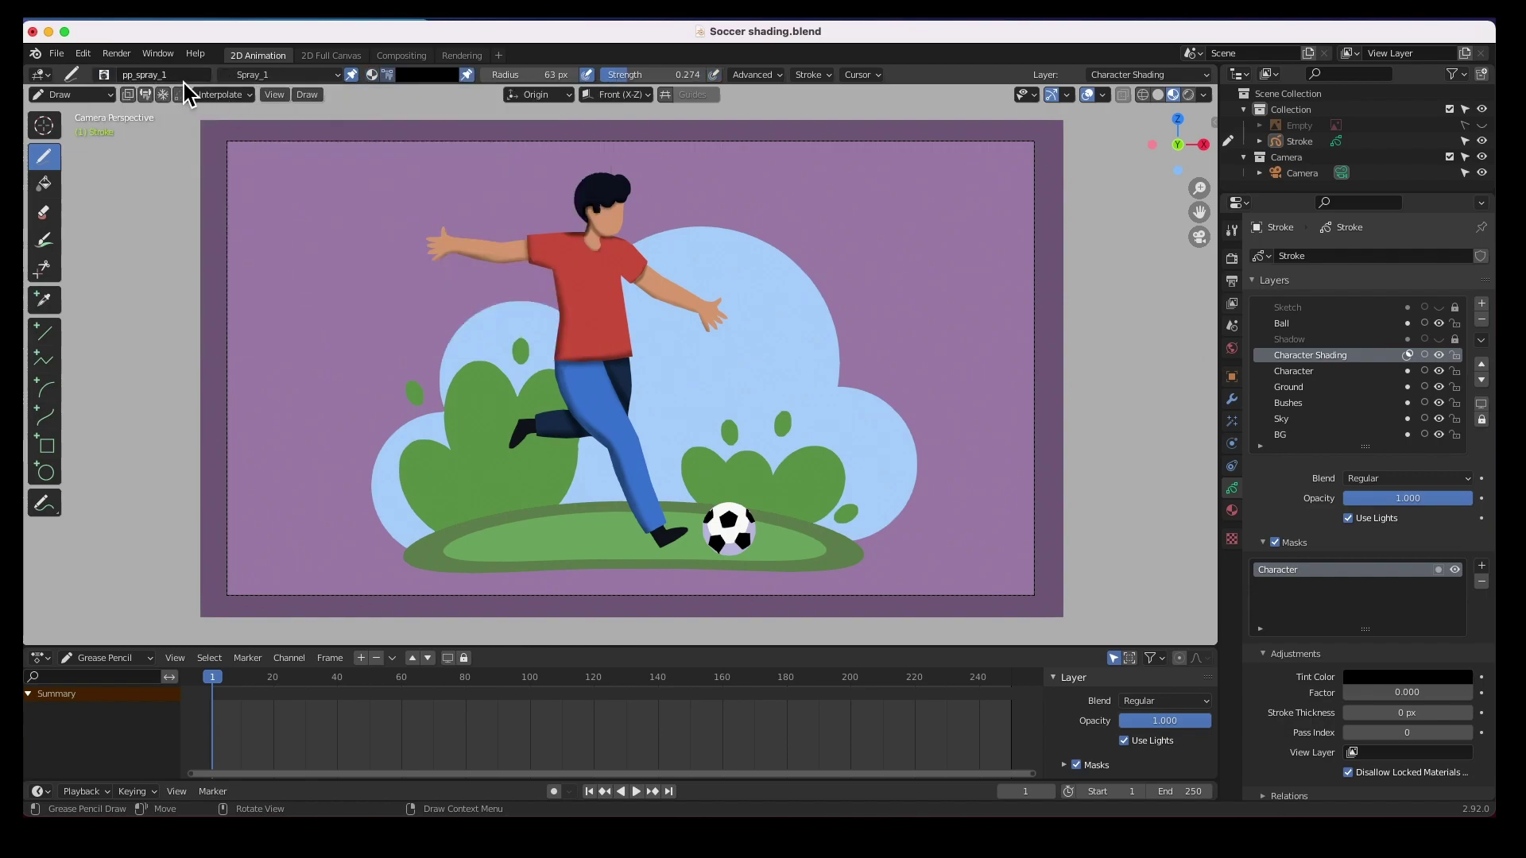
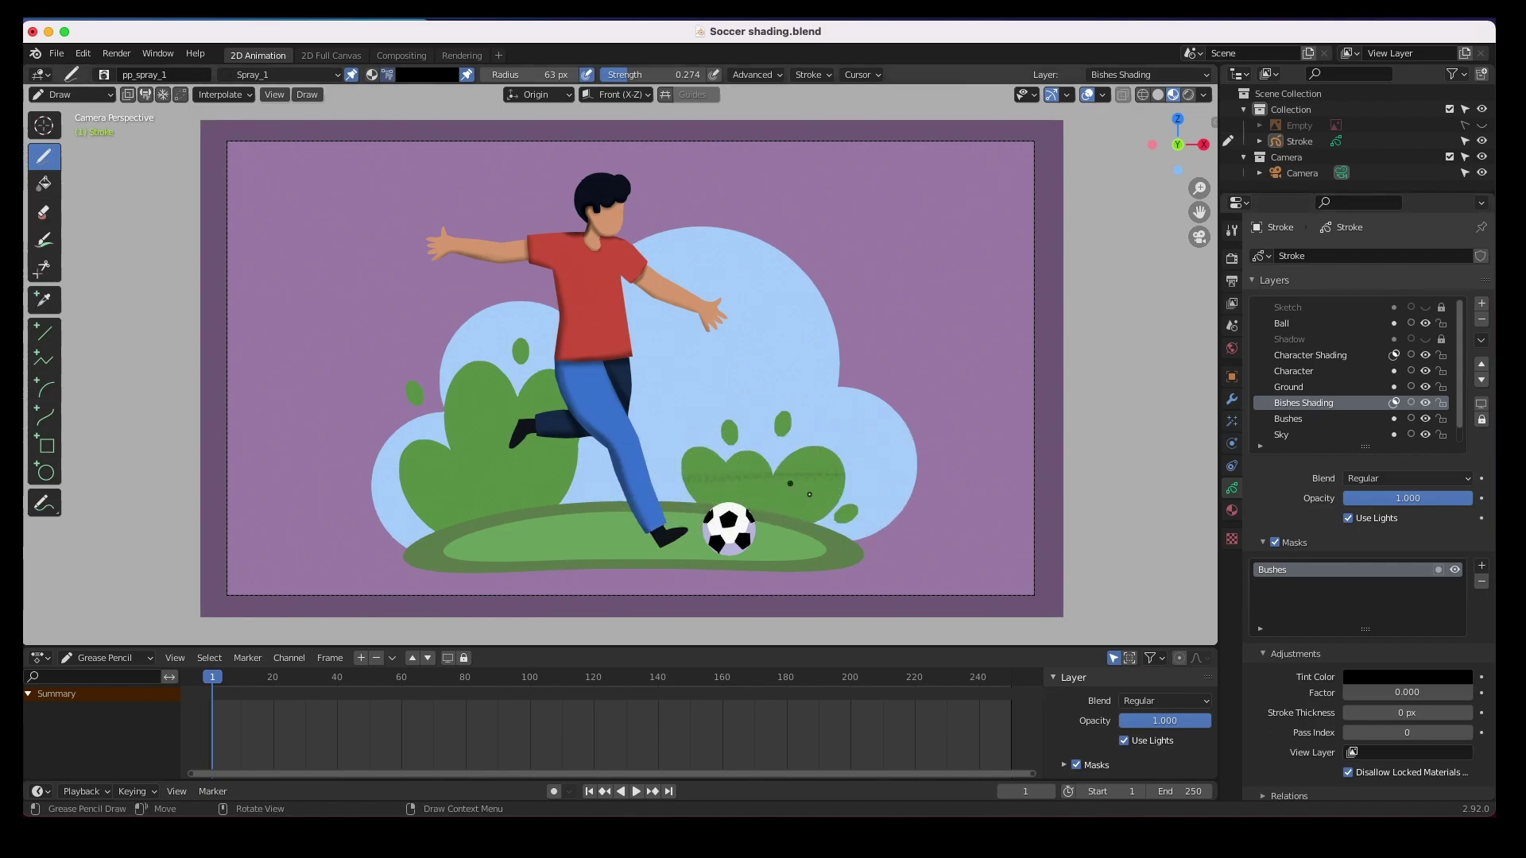
Step: Set the spray brush to 109 px radius and 0.192 strength and try a shading stroke across the bush beside the ball
key(ctrl)
scroll(902, 426, up, 5)
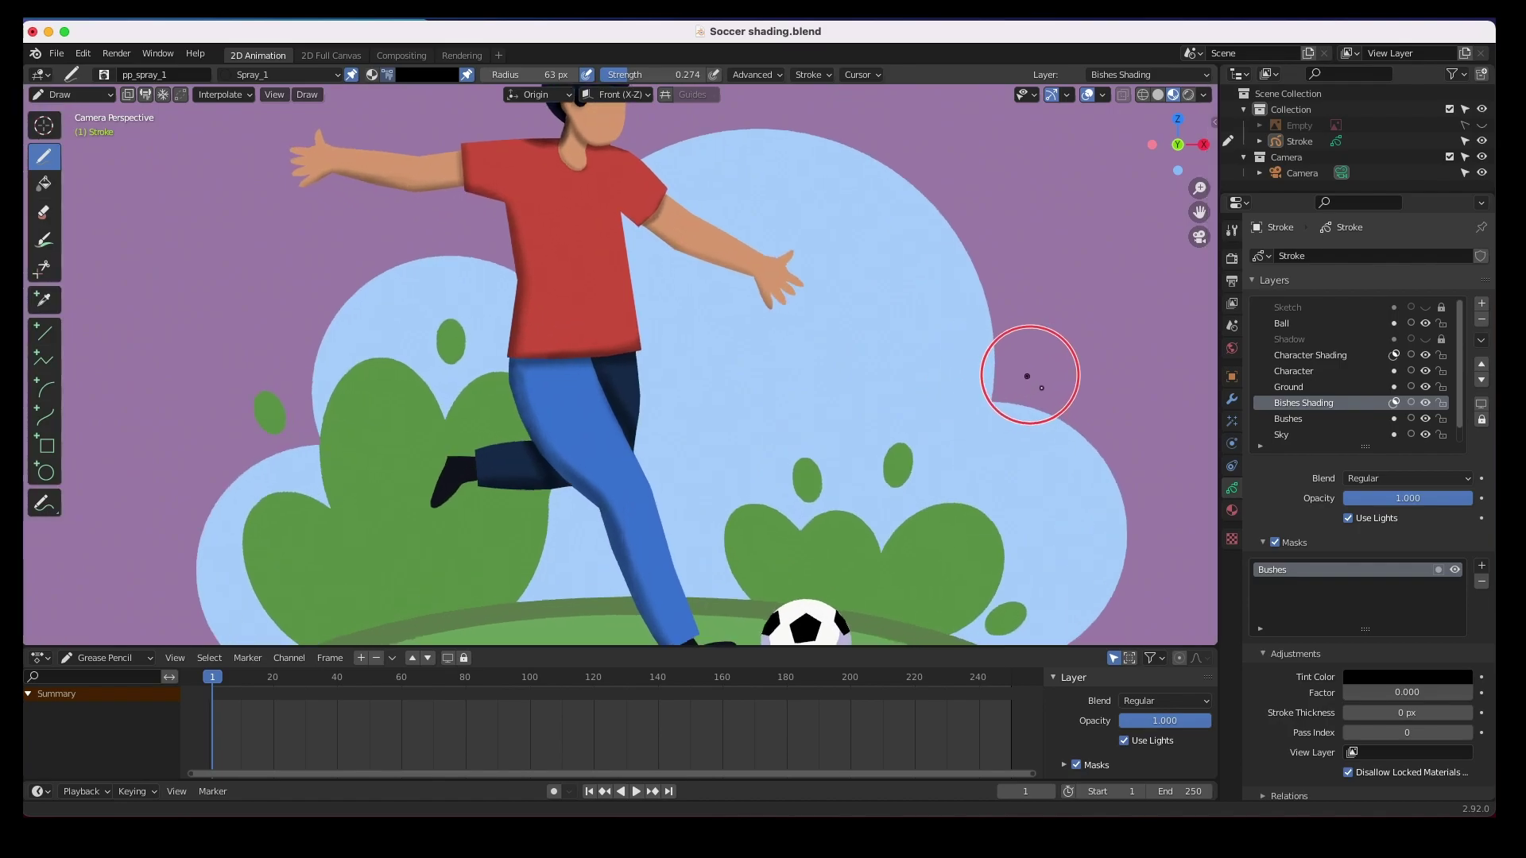
shift+middle_drag(902, 562, 715, 416)
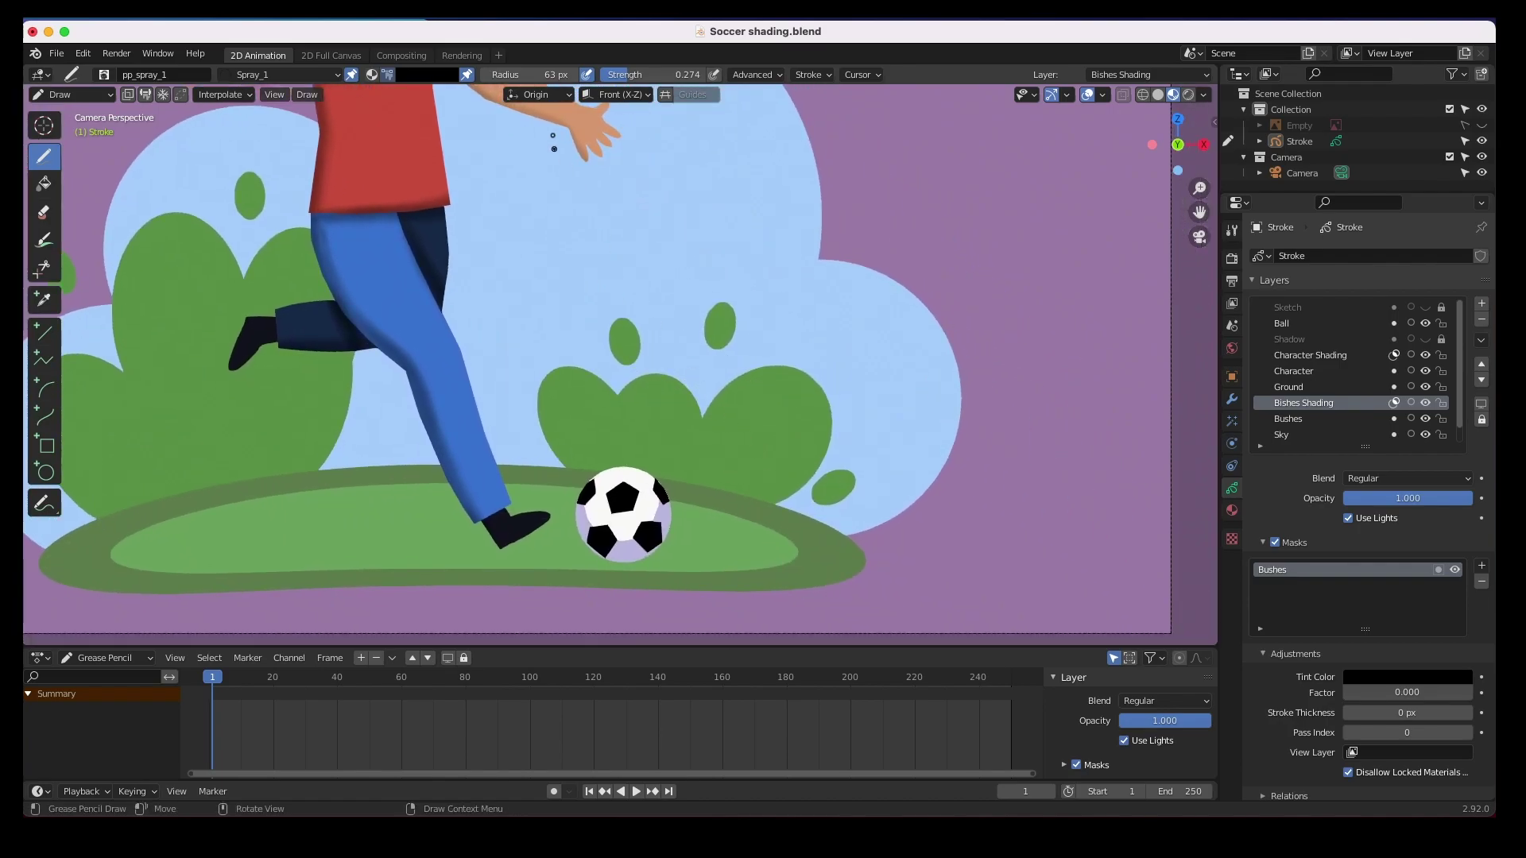
drag(526, 75, 531, 85)
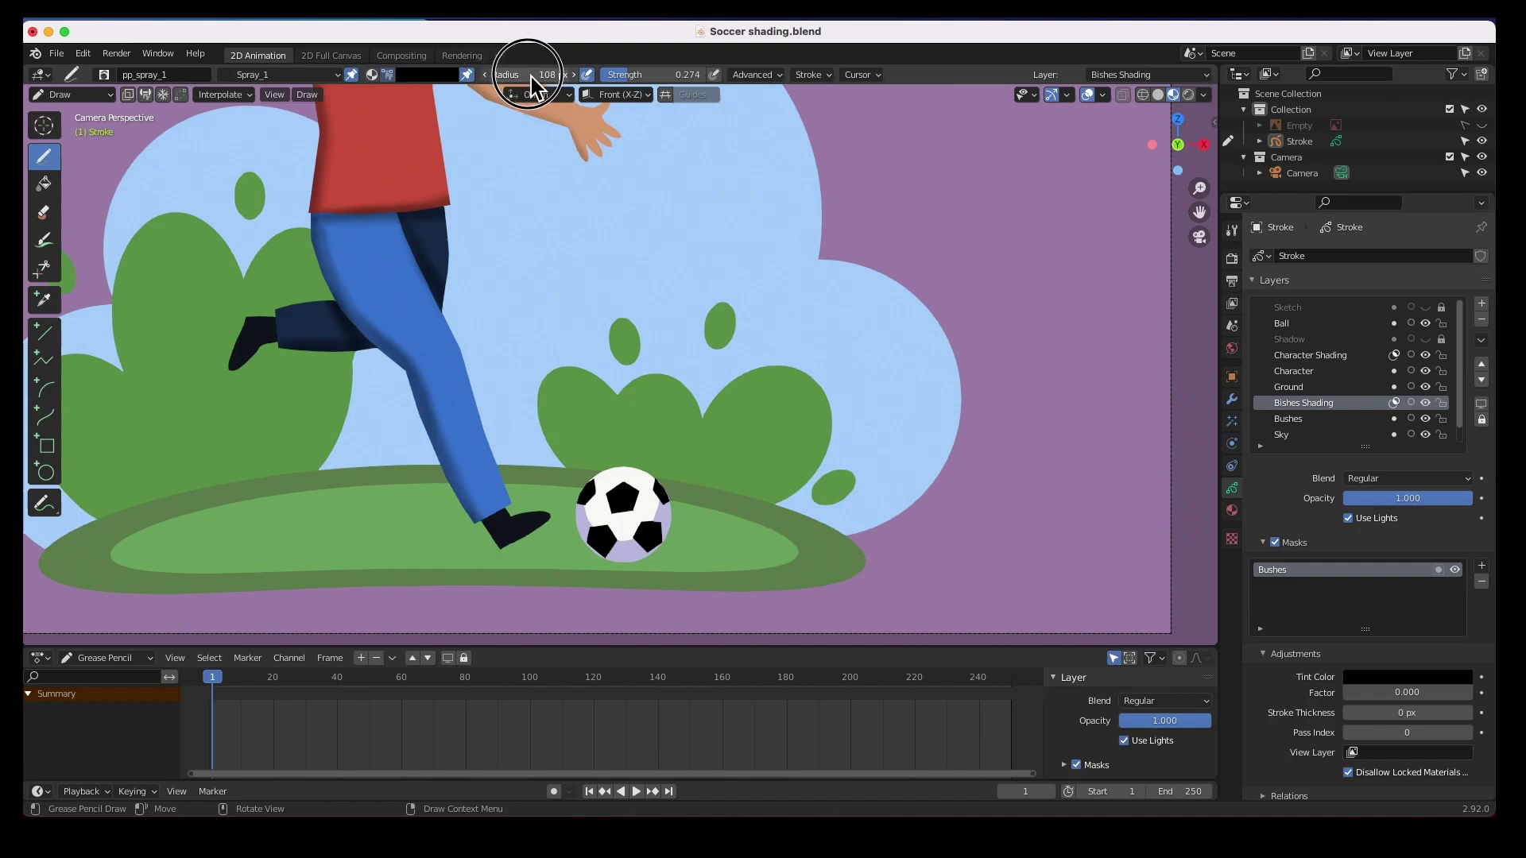
drag(636, 75, 605, 83)
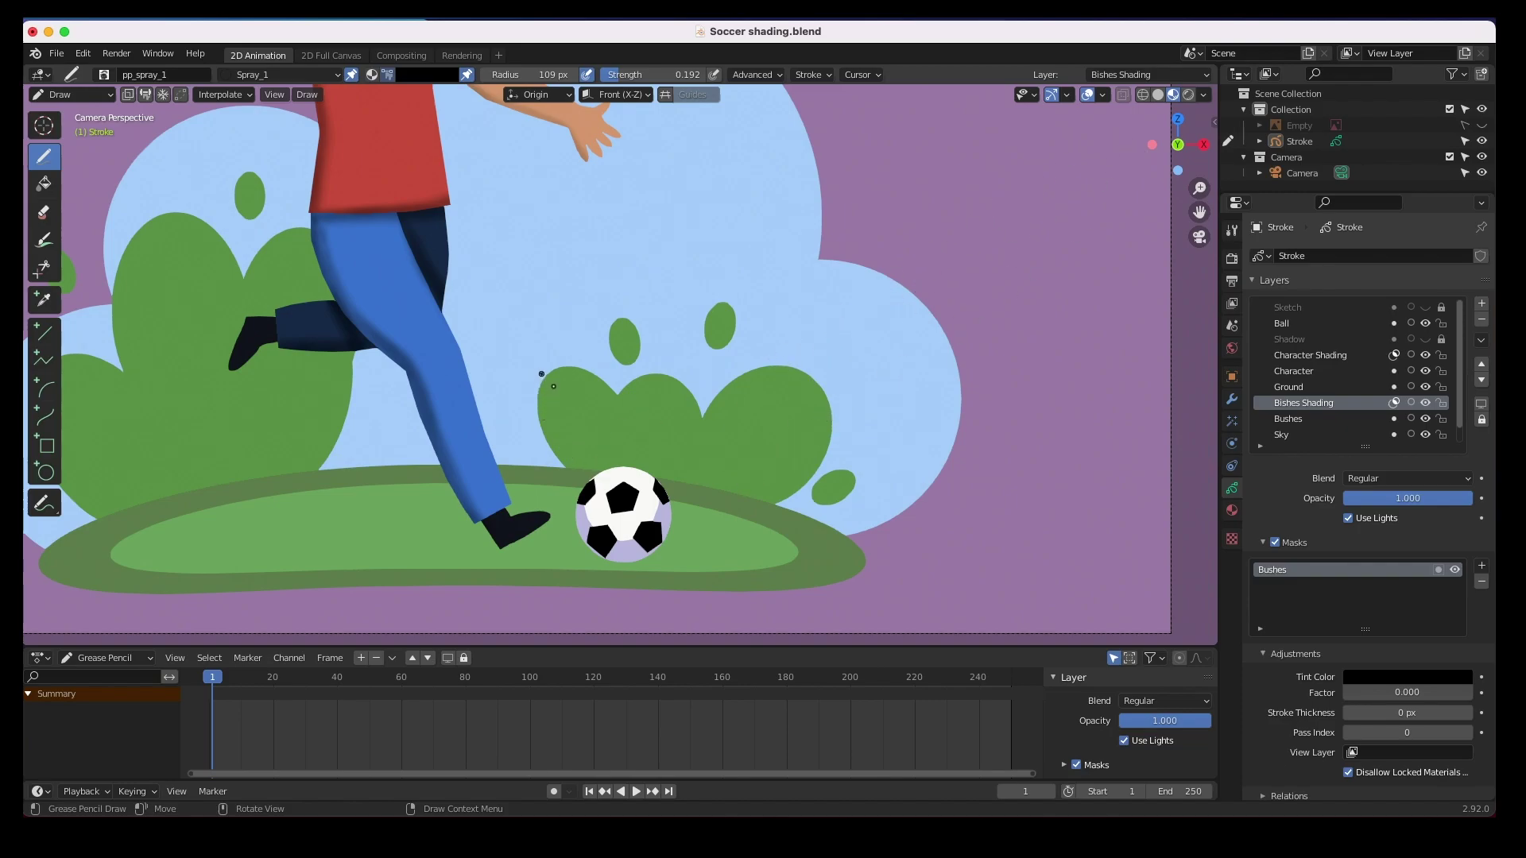
mouse_move(538, 368)
mouse_down()
mouse_move(538, 419)
mouse_move(589, 469)
mouse_move(787, 497)
mouse_move(796, 475)
mouse_up()
Step: Try a bush stroke with the spray radius at 347 px, undo it, and set the strength to 0.111
drag(537, 81, 719, 75)
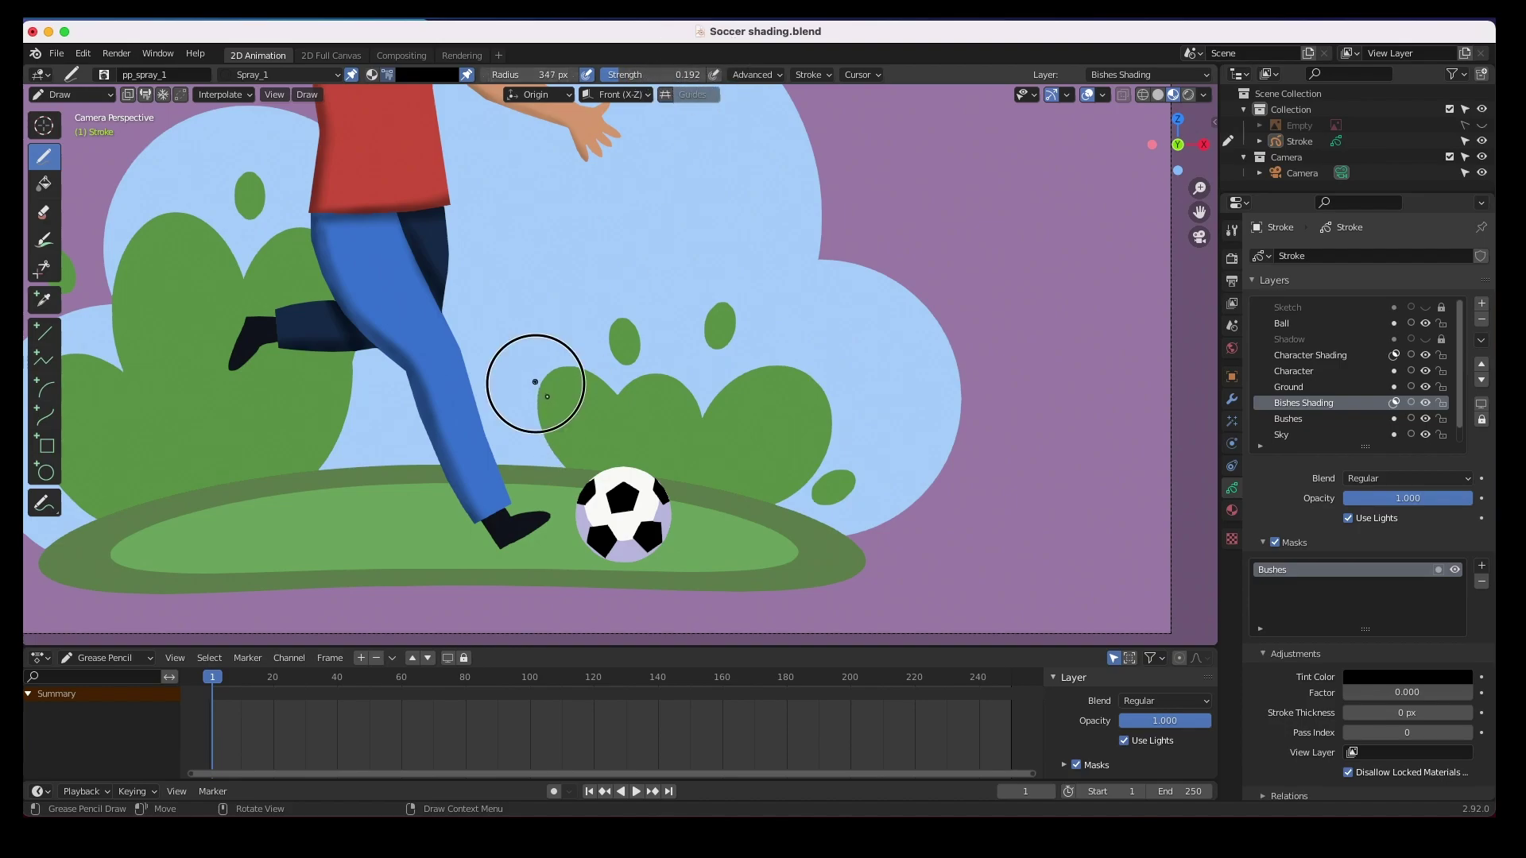
mouse_move(535, 382)
mouse_down()
mouse_move(579, 456)
mouse_move(819, 527)
mouse_up()
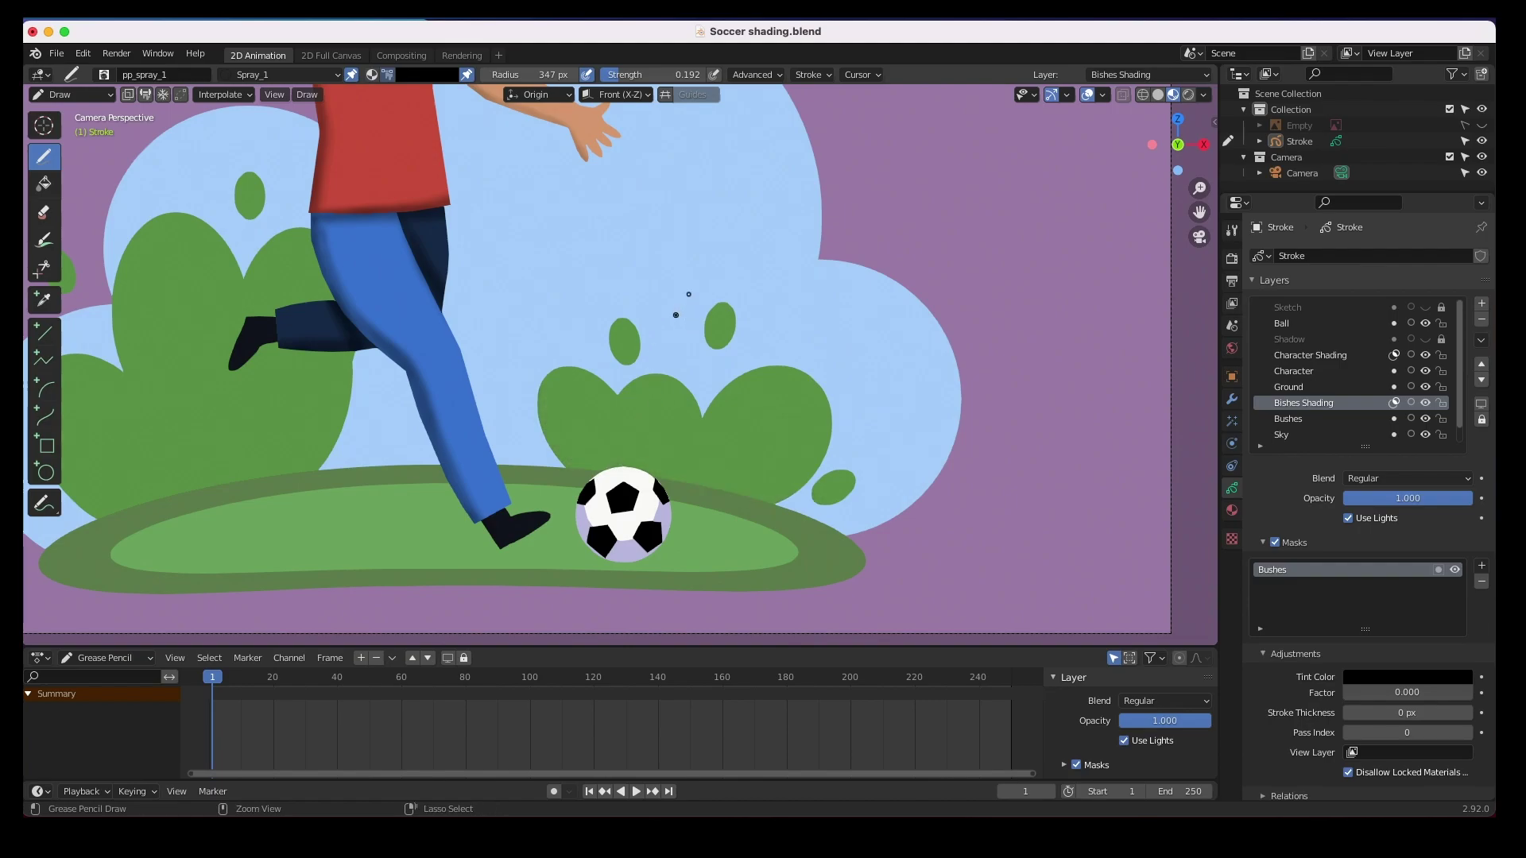
key(super+z)
drag(648, 74, 592, 92)
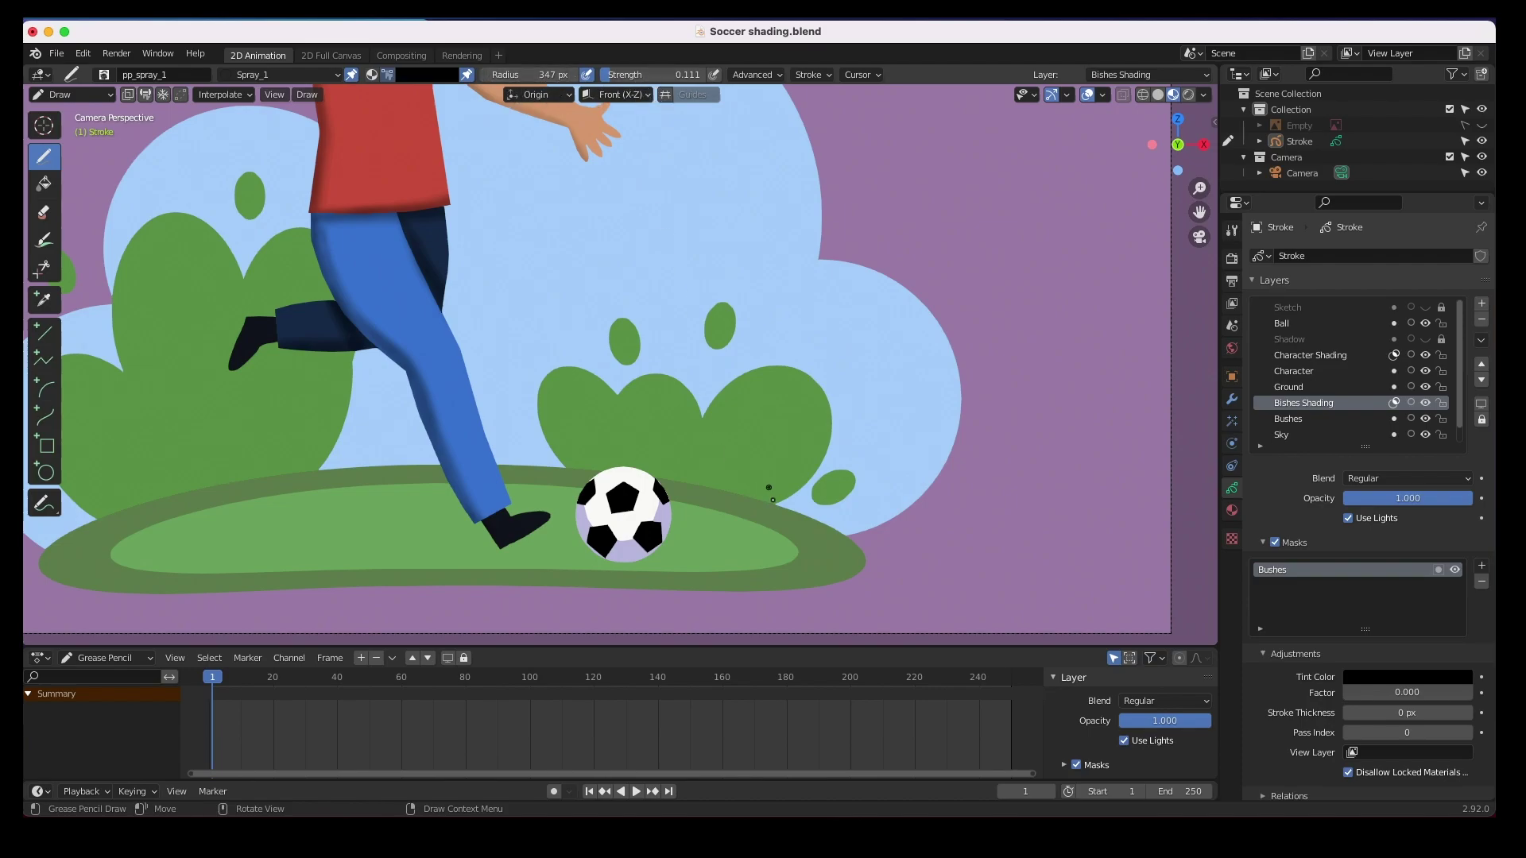
Step: Spray soft shading along the lower and left edges of the bush behind the ball, between its lobes, and on its three loose leaves
mouse_move(800, 528)
mouse_down()
mouse_move(600, 483)
mouse_move(548, 450)
mouse_up()
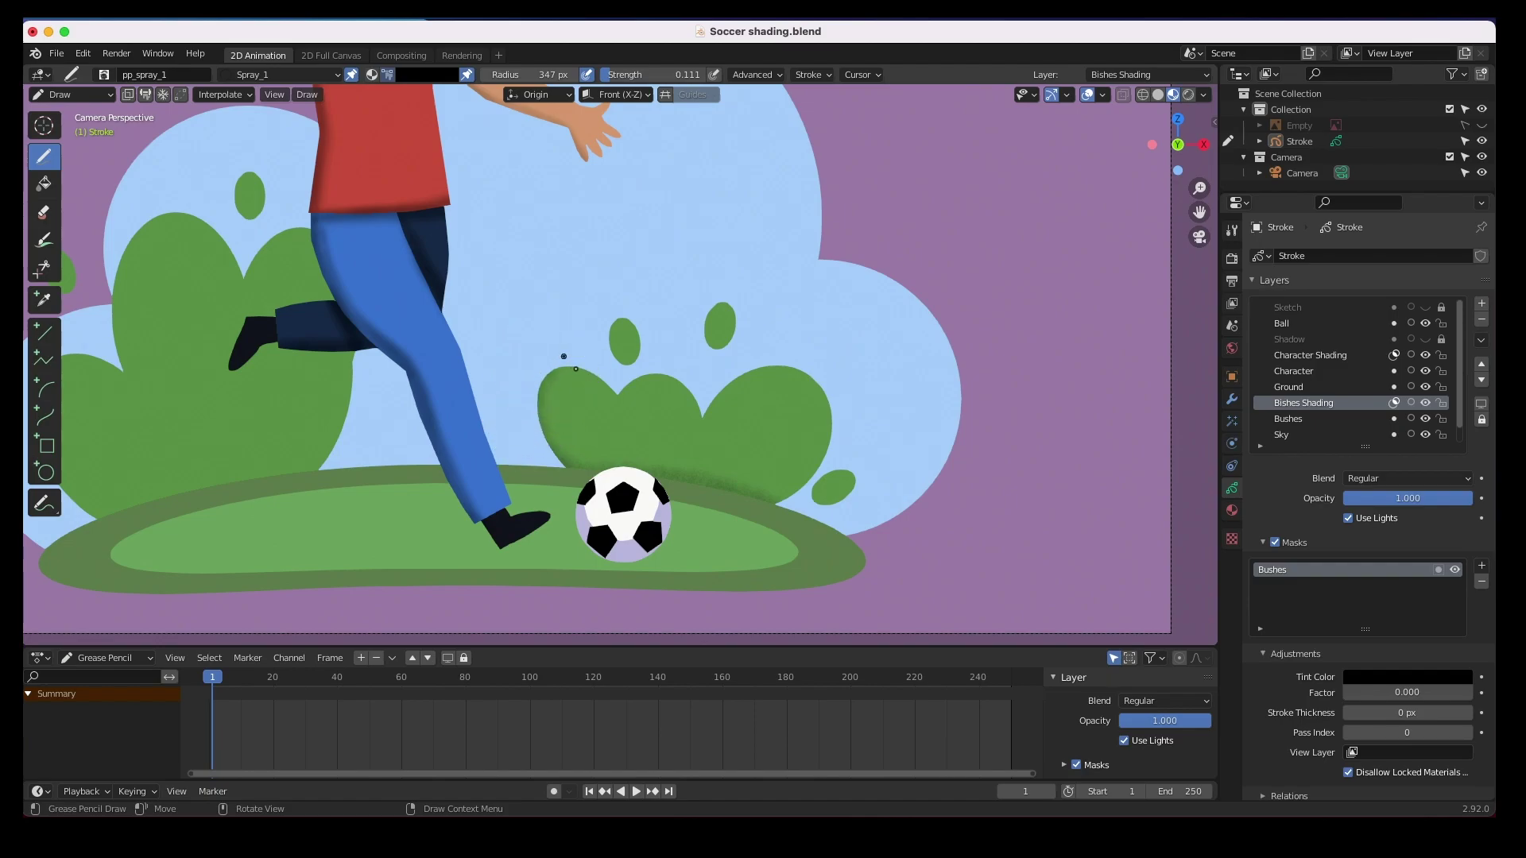
mouse_move(765, 508)
mouse_down()
mouse_move(575, 455)
mouse_move(537, 417)
mouse_move(565, 352)
mouse_up()
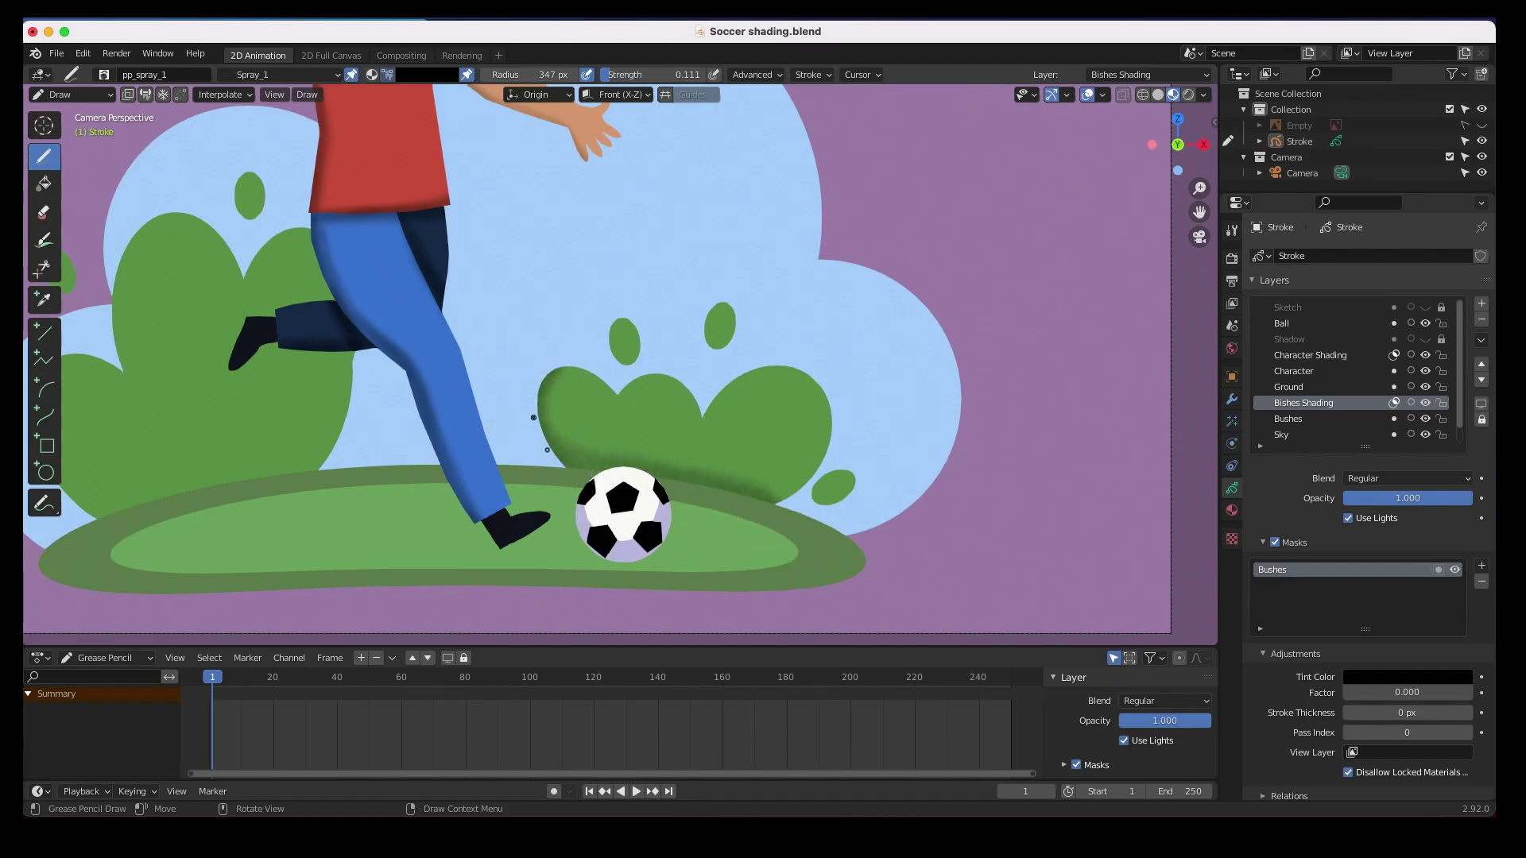
drag(635, 380, 667, 388)
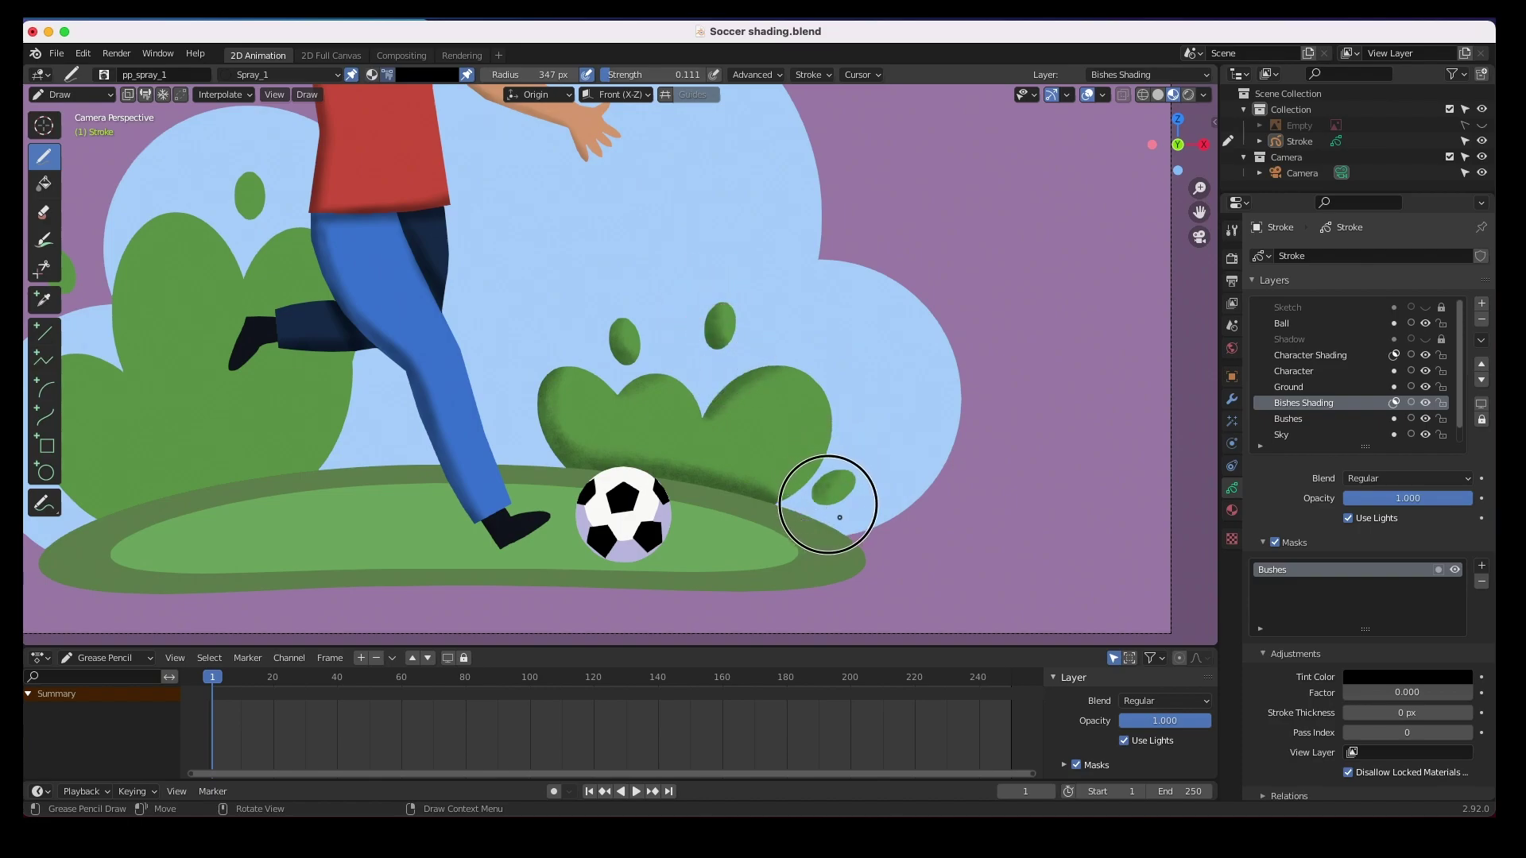
drag(828, 501, 851, 518)
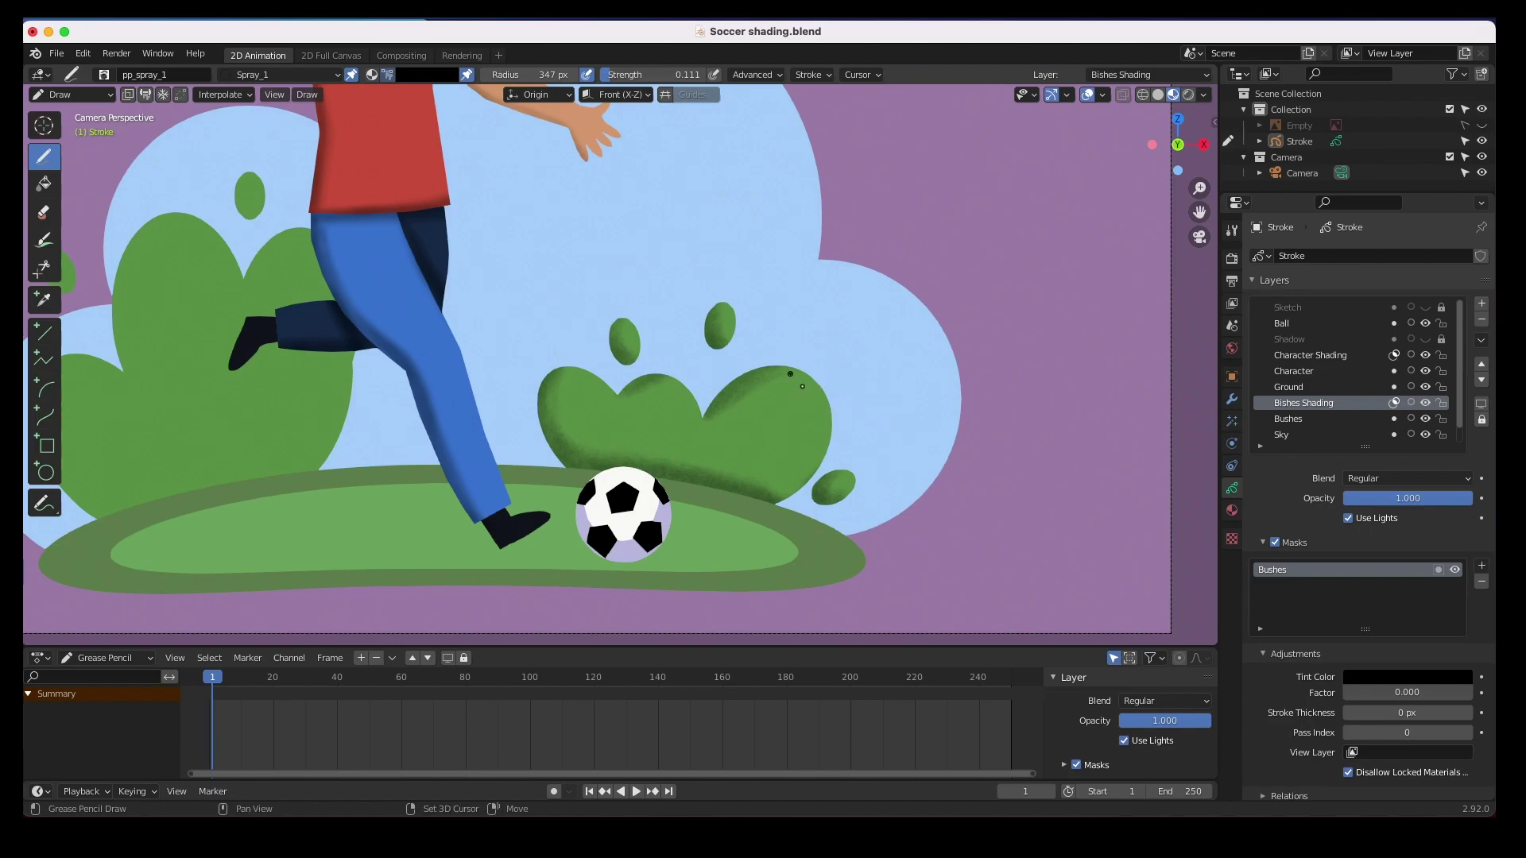
ctrl+middle_drag(790, 374, 713, 433)
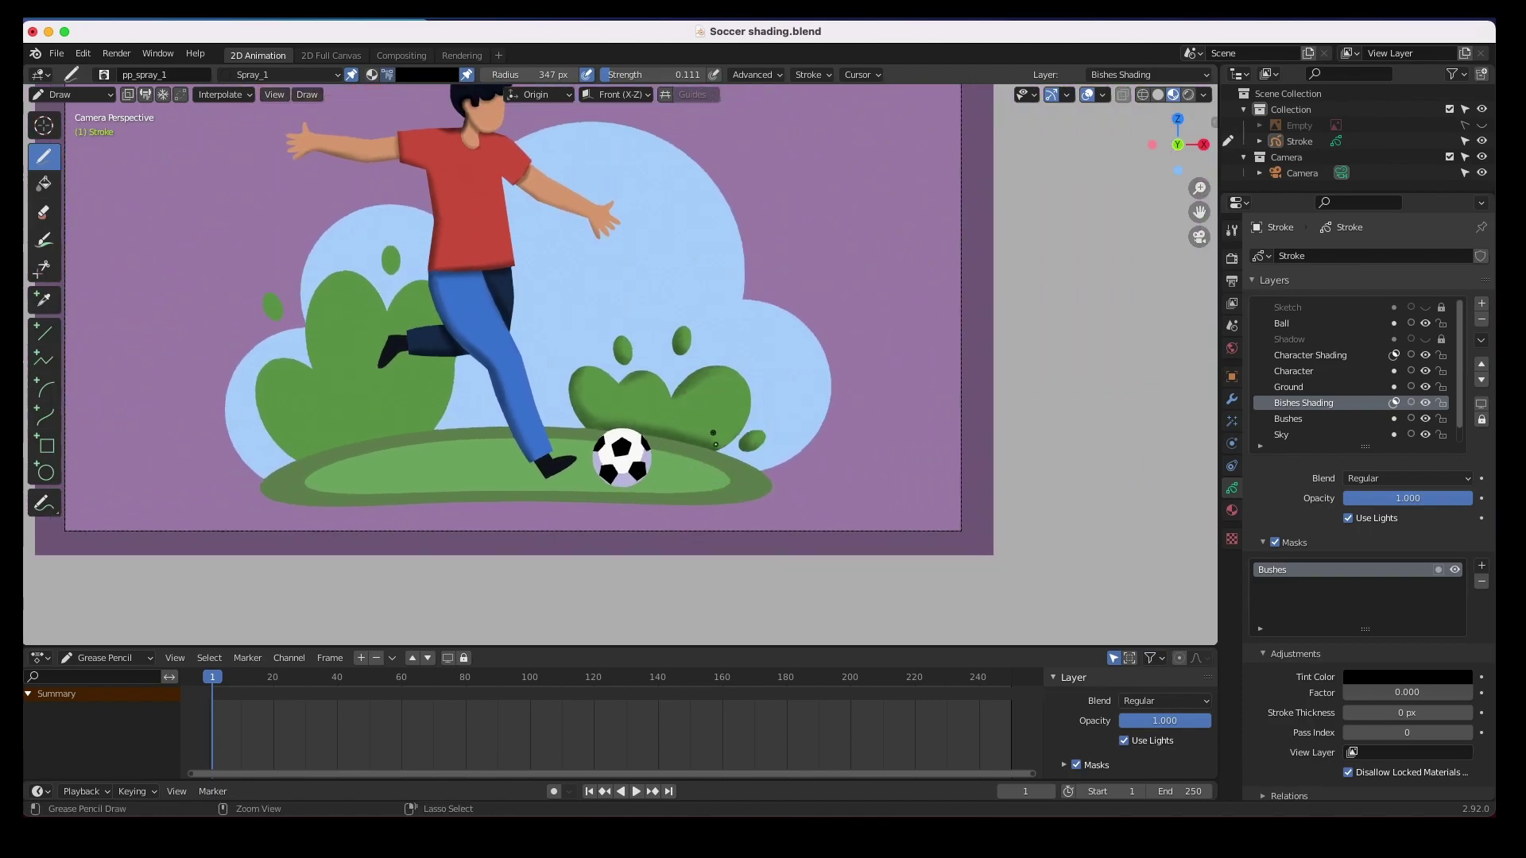
mouse_move(623, 368)
shift+middle_down()
mouse_move(691, 467)
mouse_move(689, 509)
shift+middle_up()
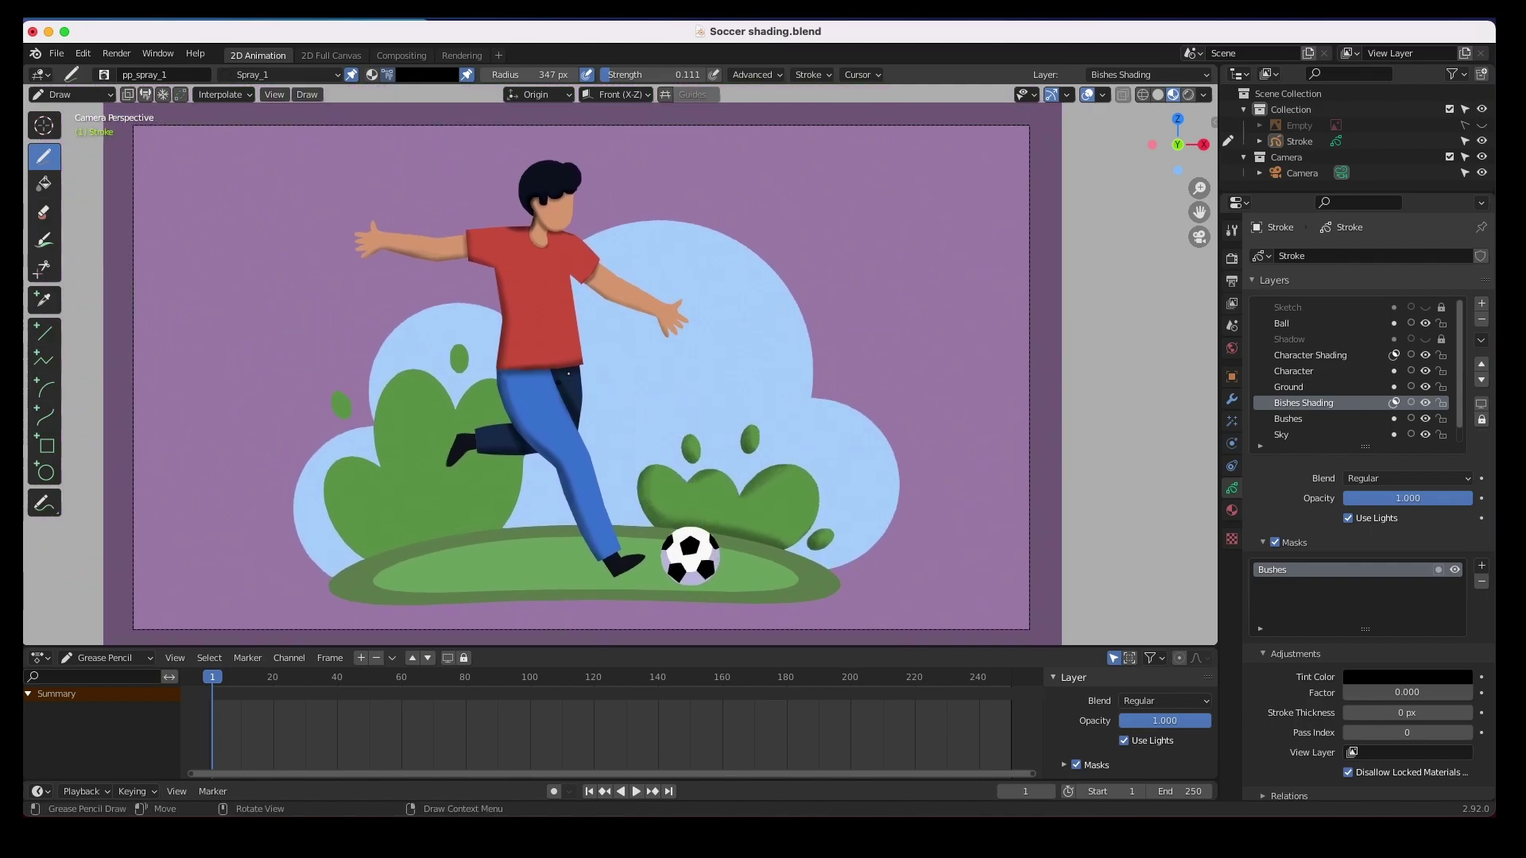
click(104, 74)
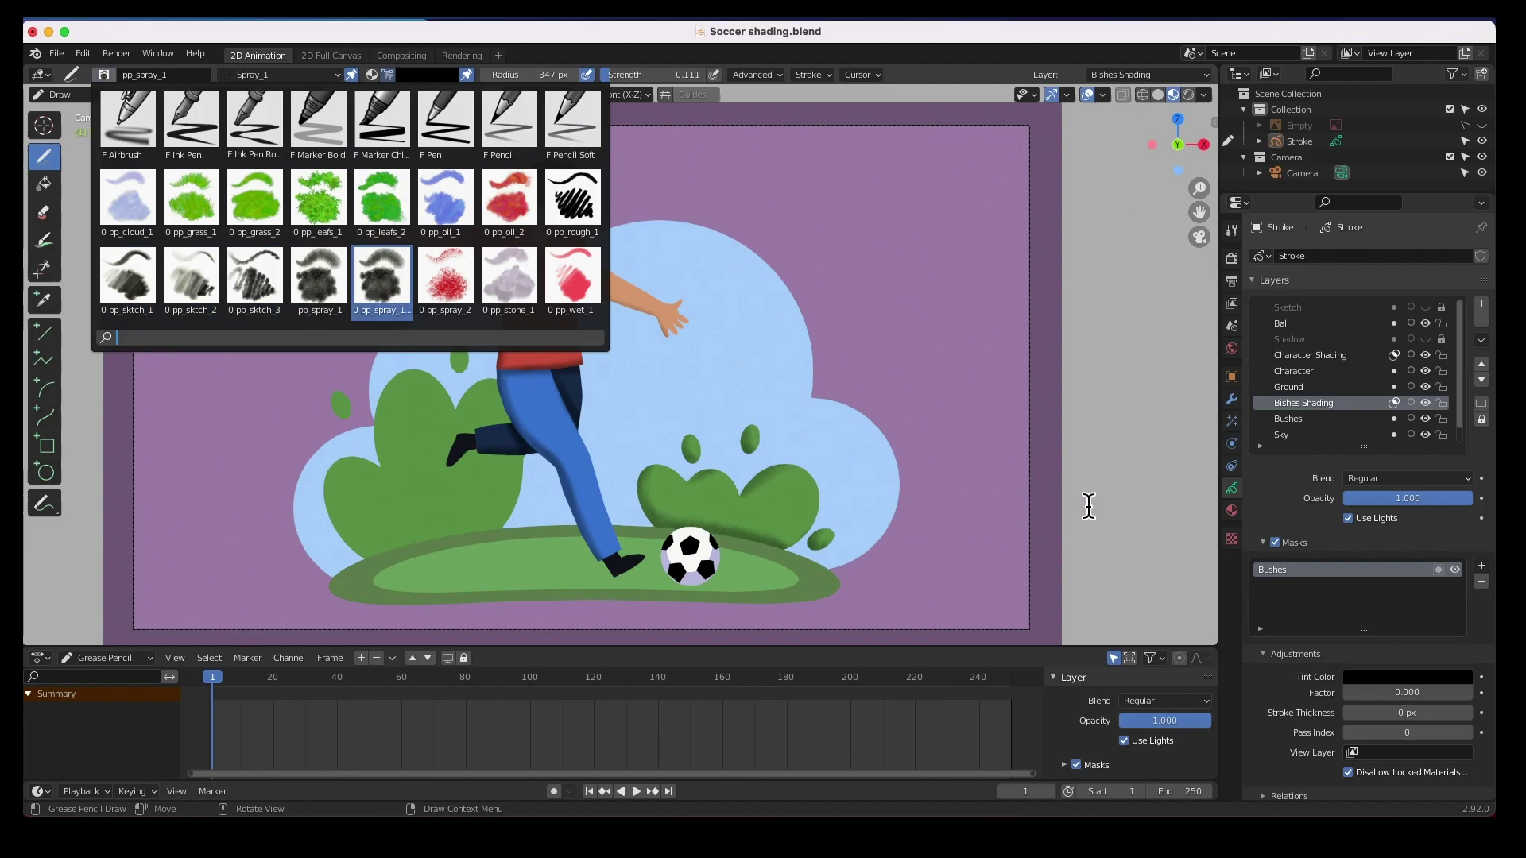
key(Escape)
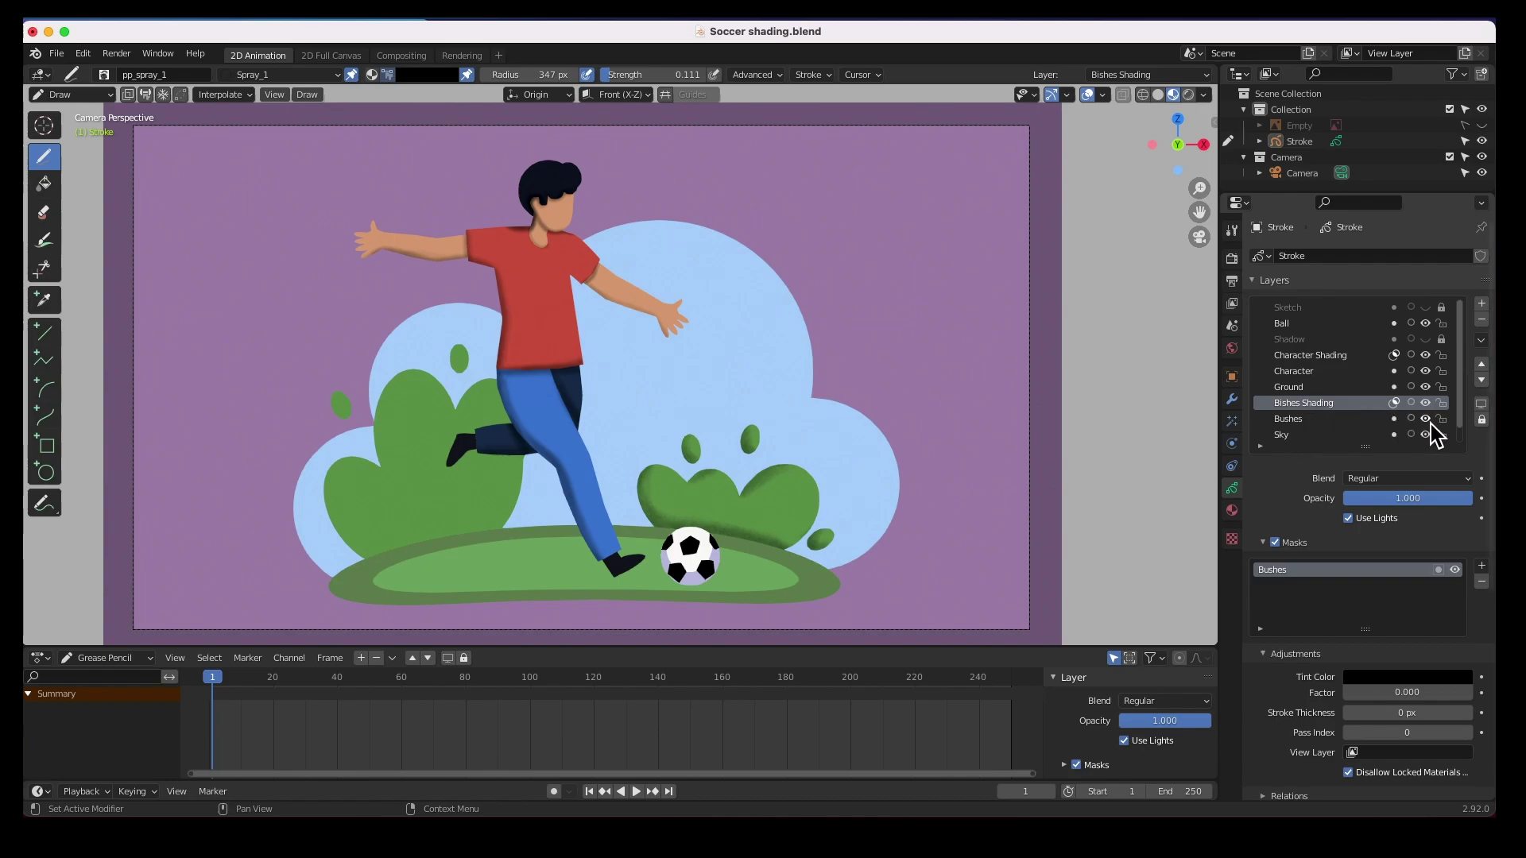
Step: Examine the bush shading strokes with all other layers hidden, and compare the full illustration with the Bishes Shading layer off and on
mouse_move(1429, 422)
mouse_down()
mouse_move(1430, 436)
mouse_move(1430, 318)
mouse_up()
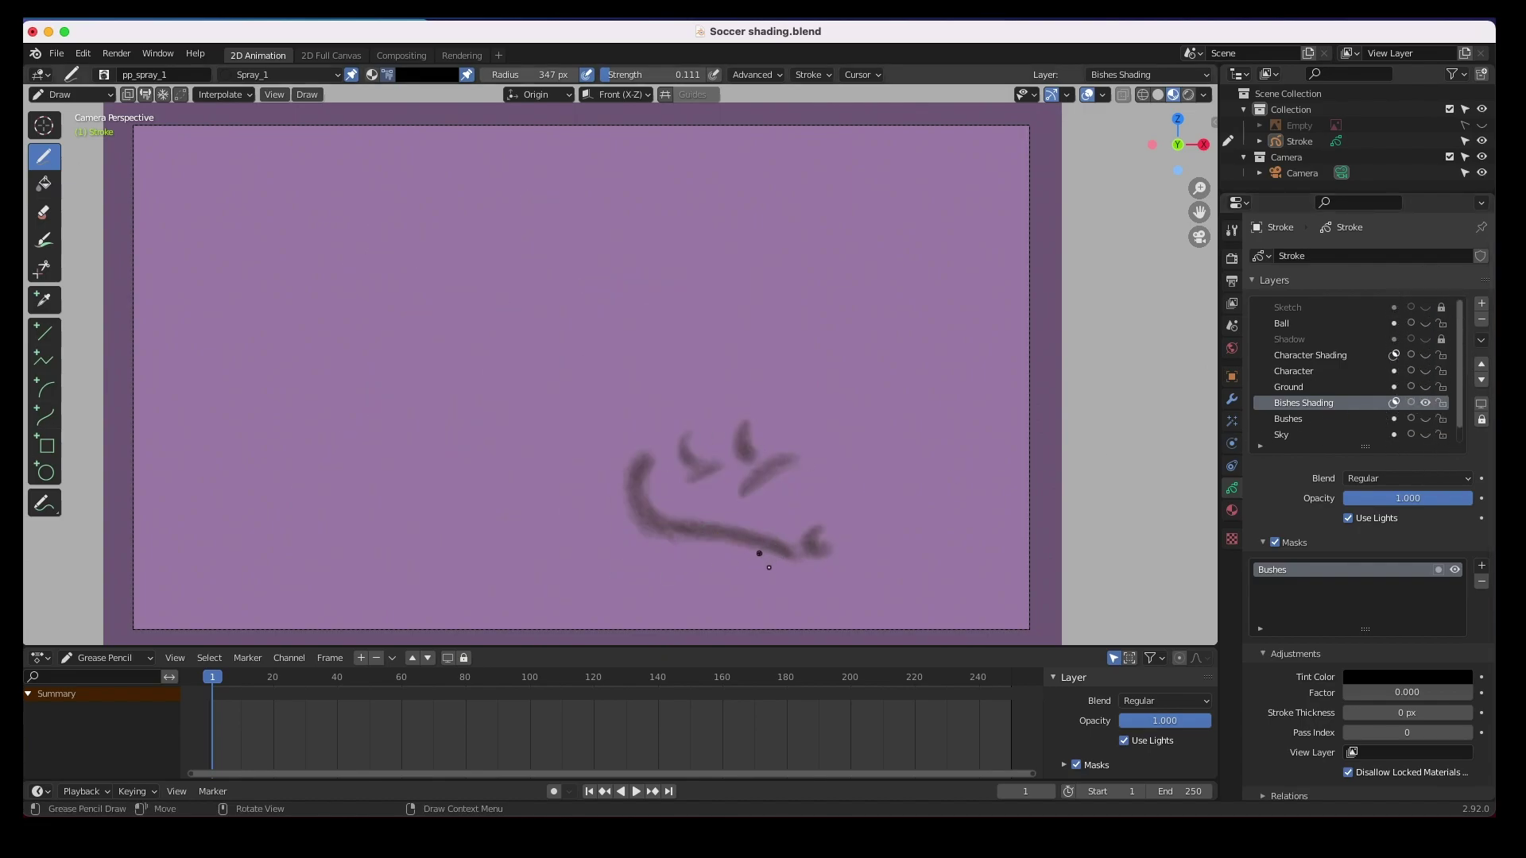
drag(1427, 429, 1430, 324)
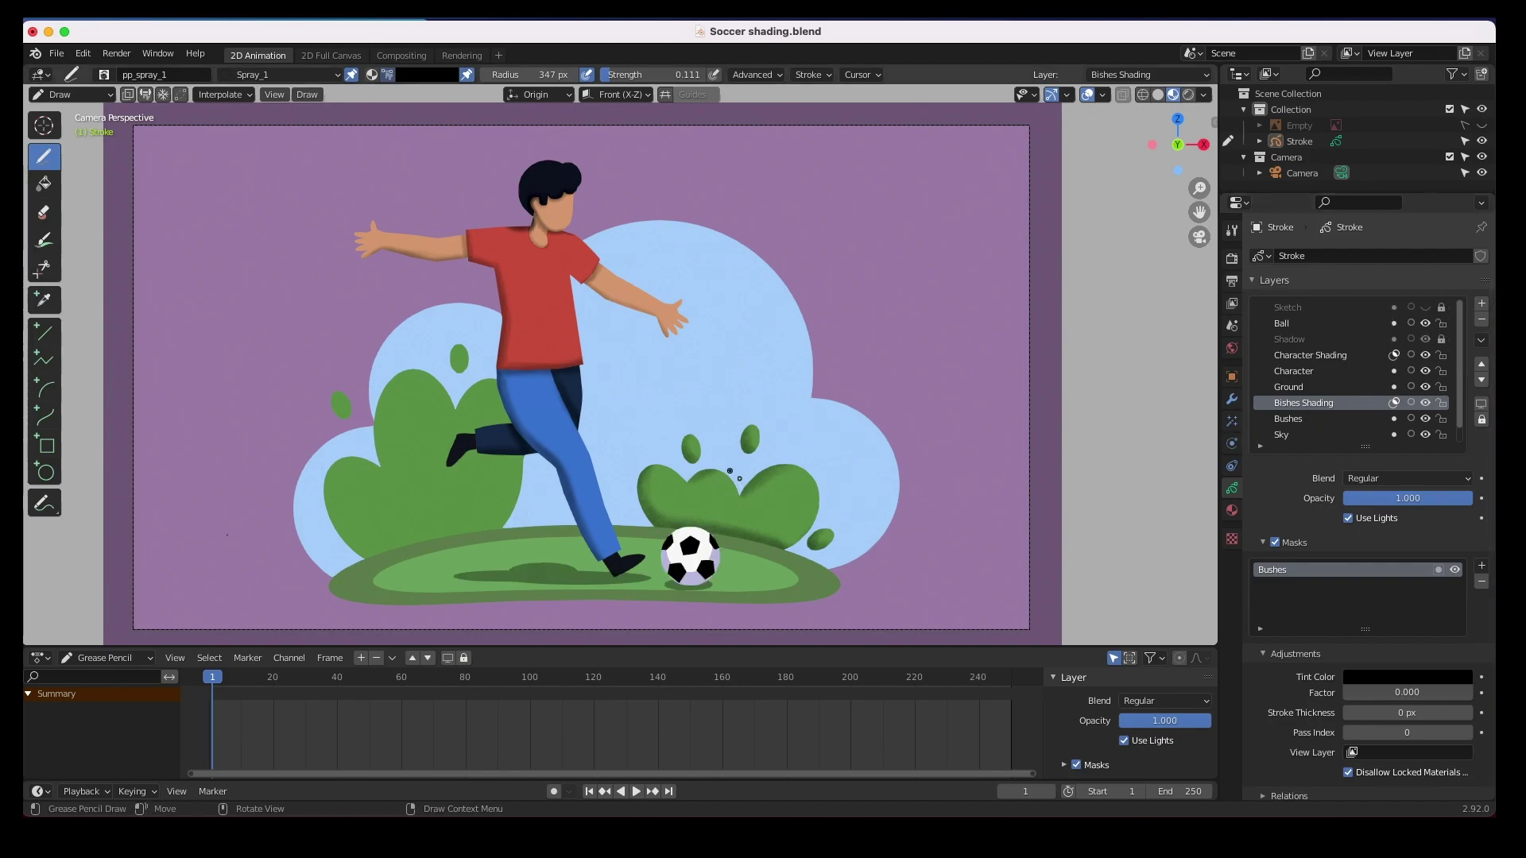
click(1427, 404)
click(1427, 403)
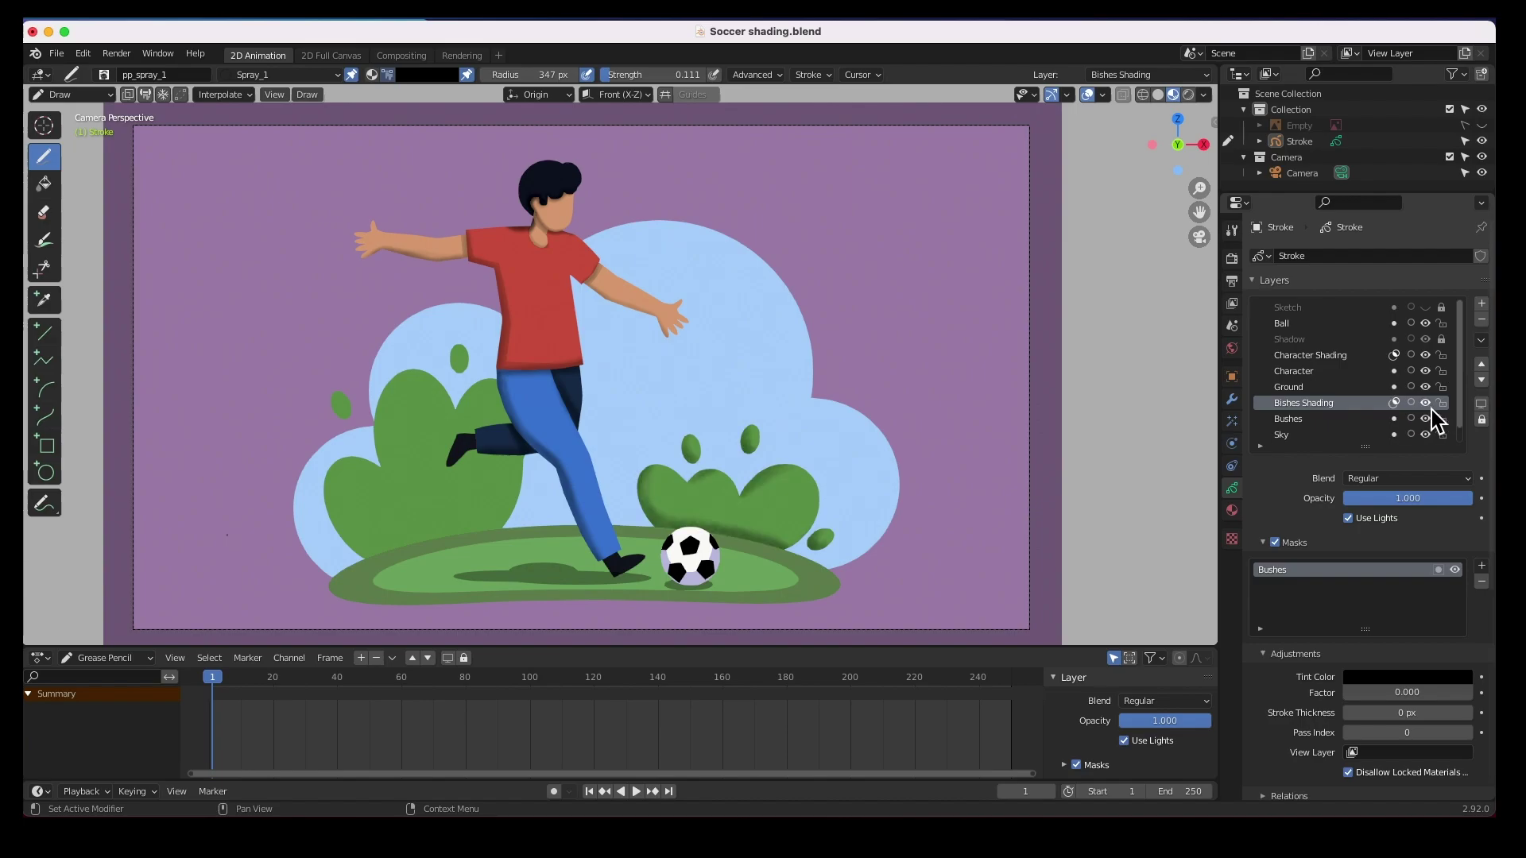
click(1426, 404)
click(1427, 403)
click(1426, 404)
click(1426, 404)
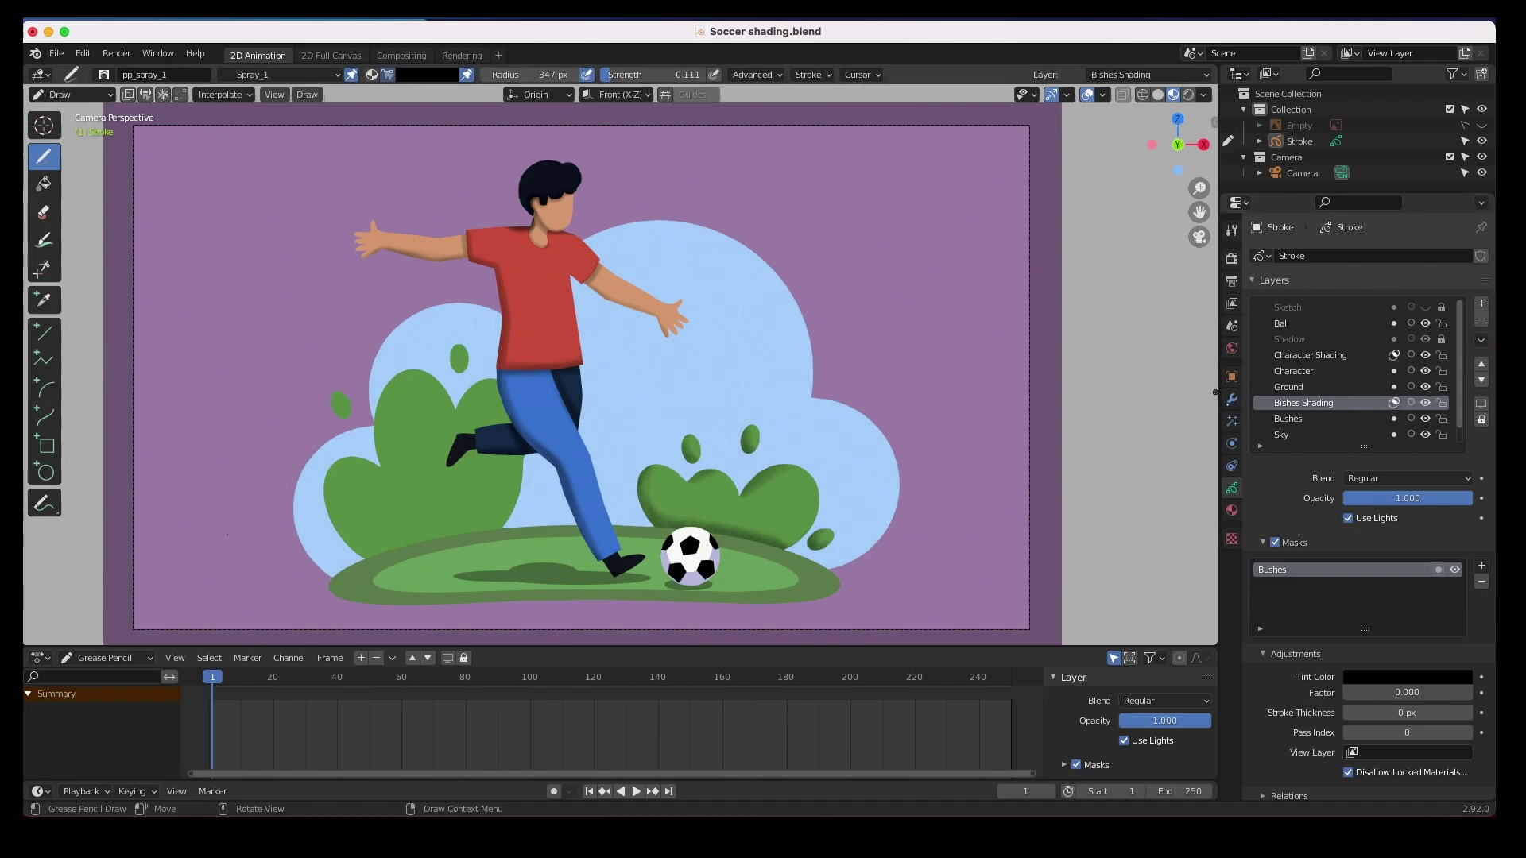
Step: Open the recent file Soccer shading 2.blend without saving the changes to the current file
click(57, 53)
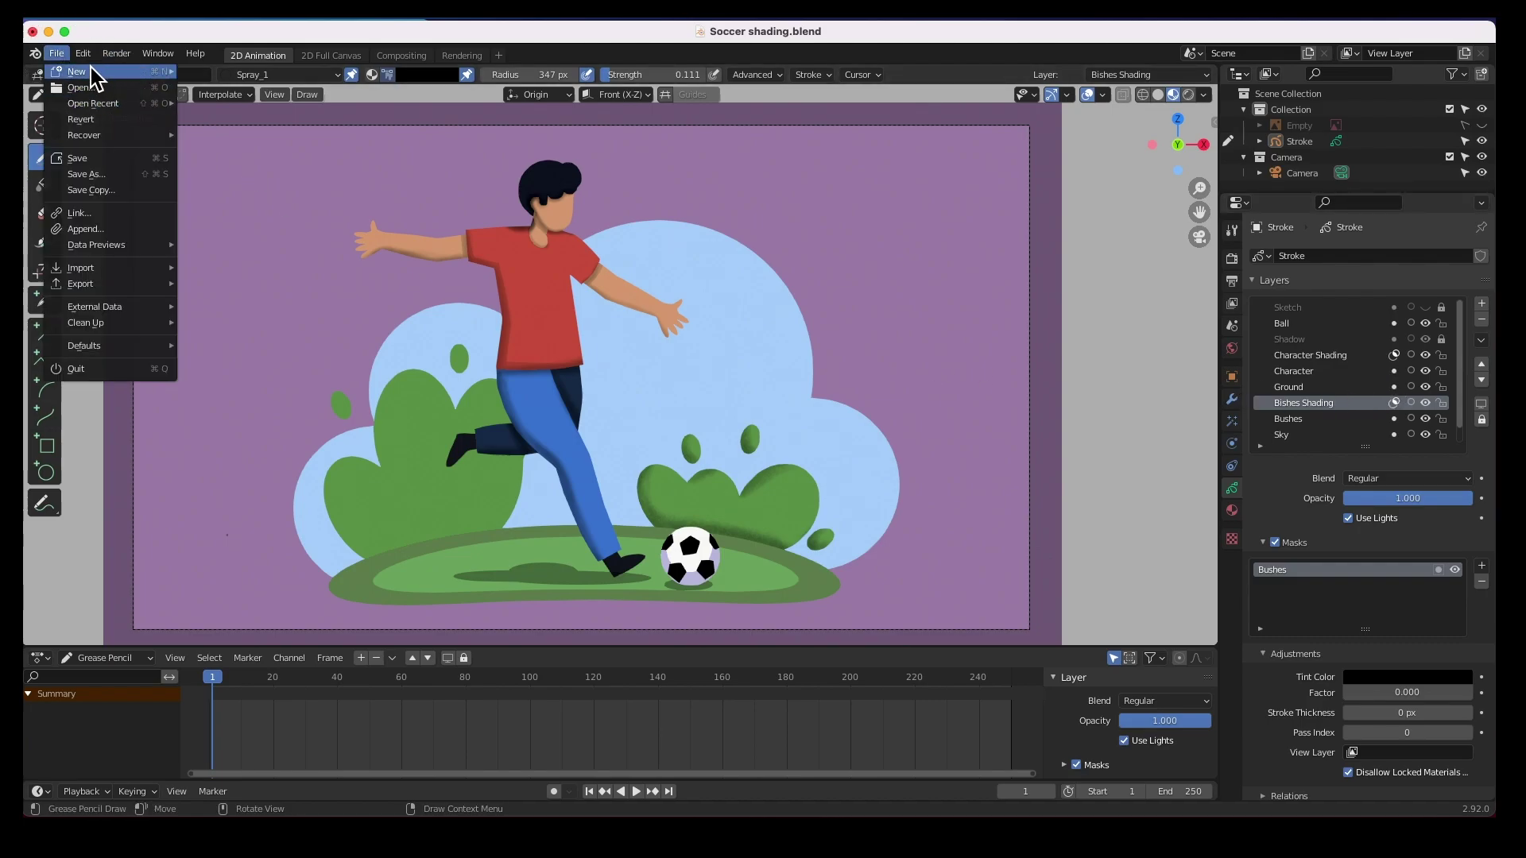
mouse_move(117, 107)
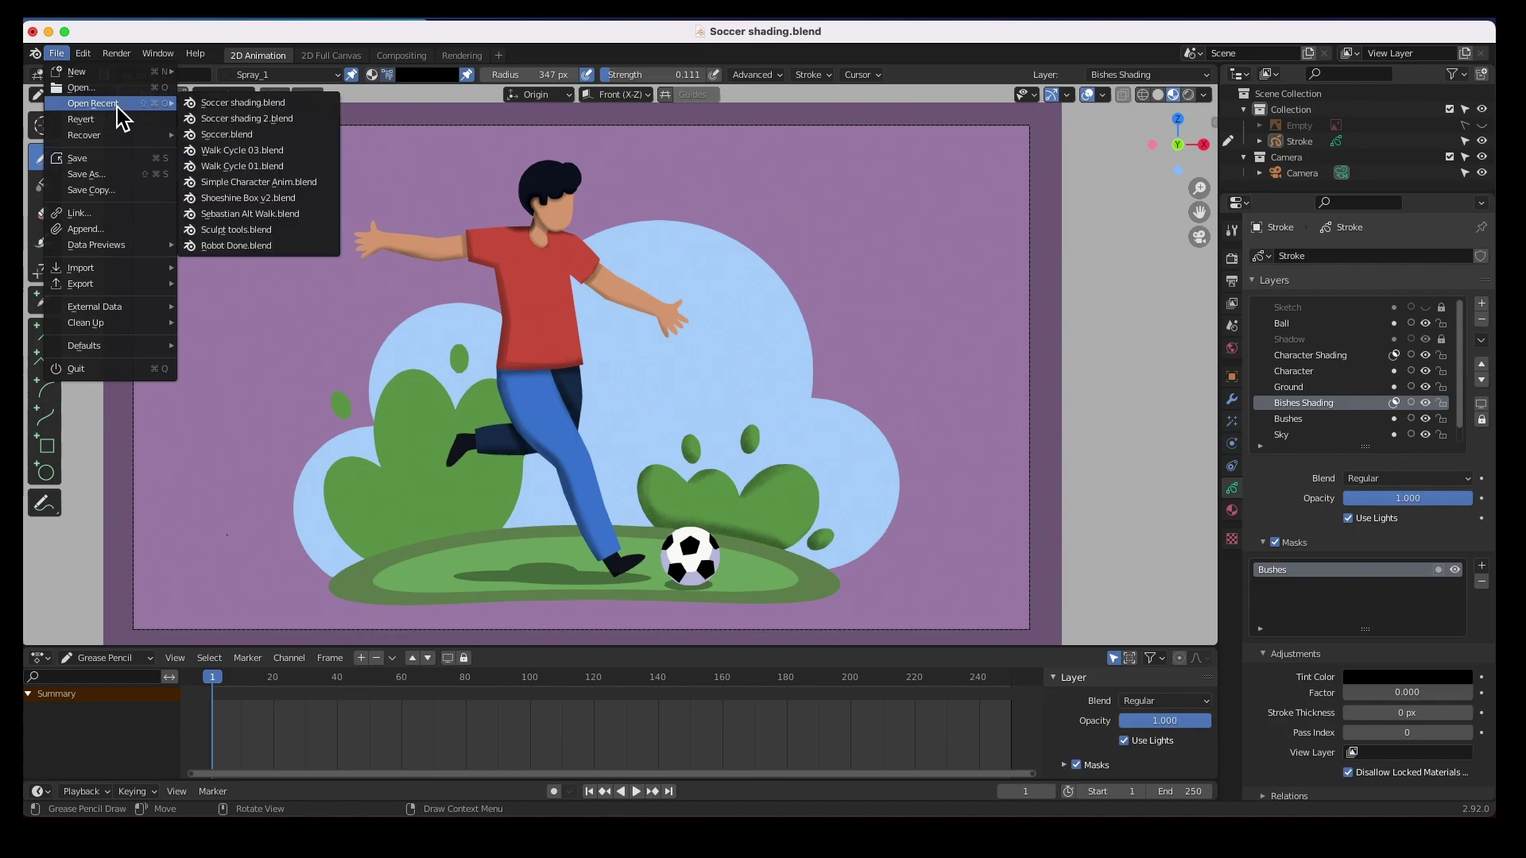
click(309, 134)
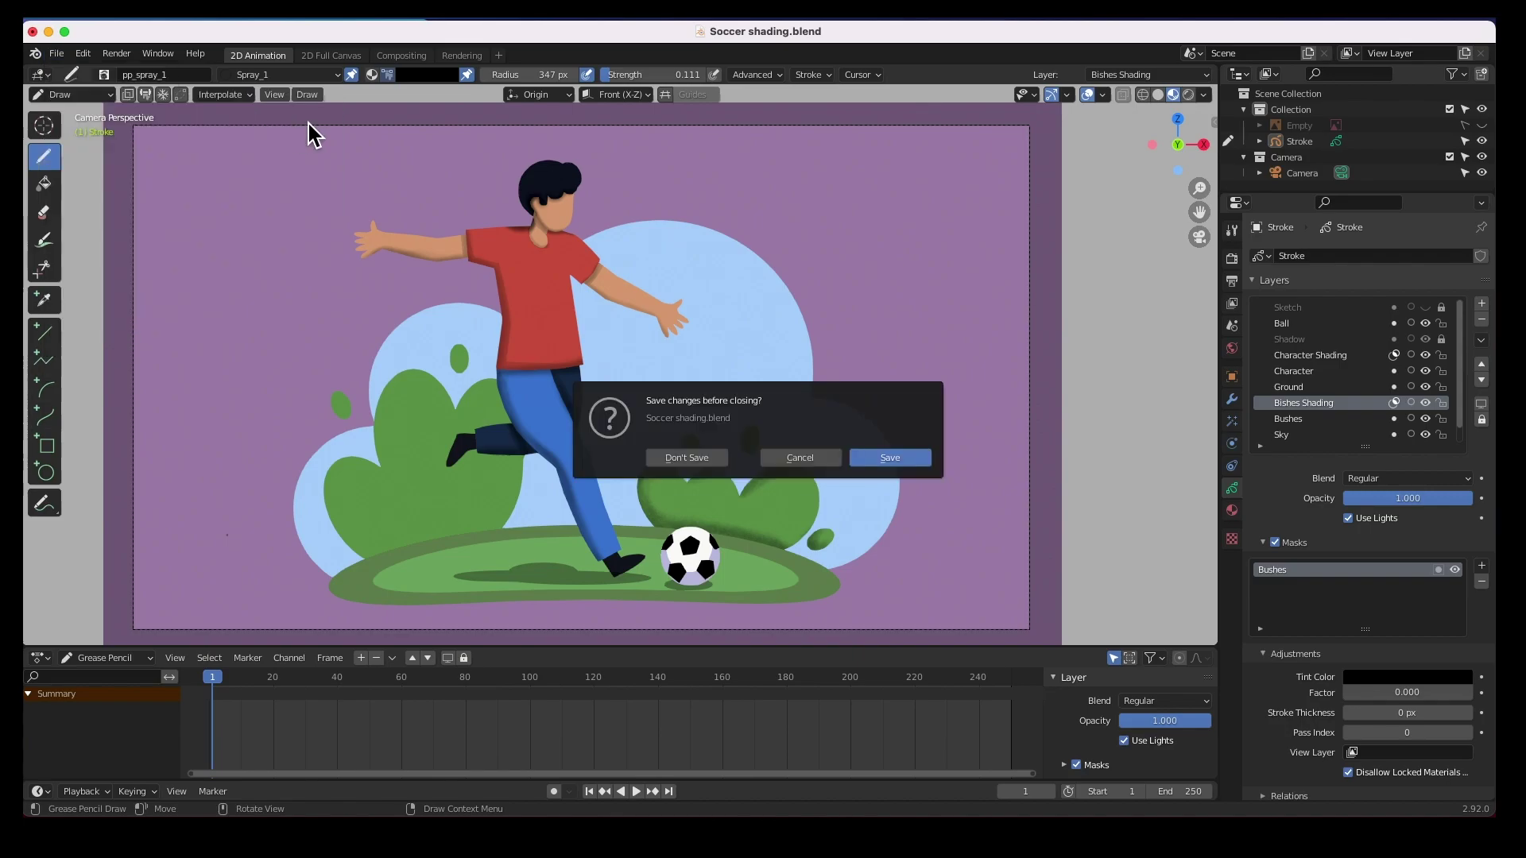
click(722, 459)
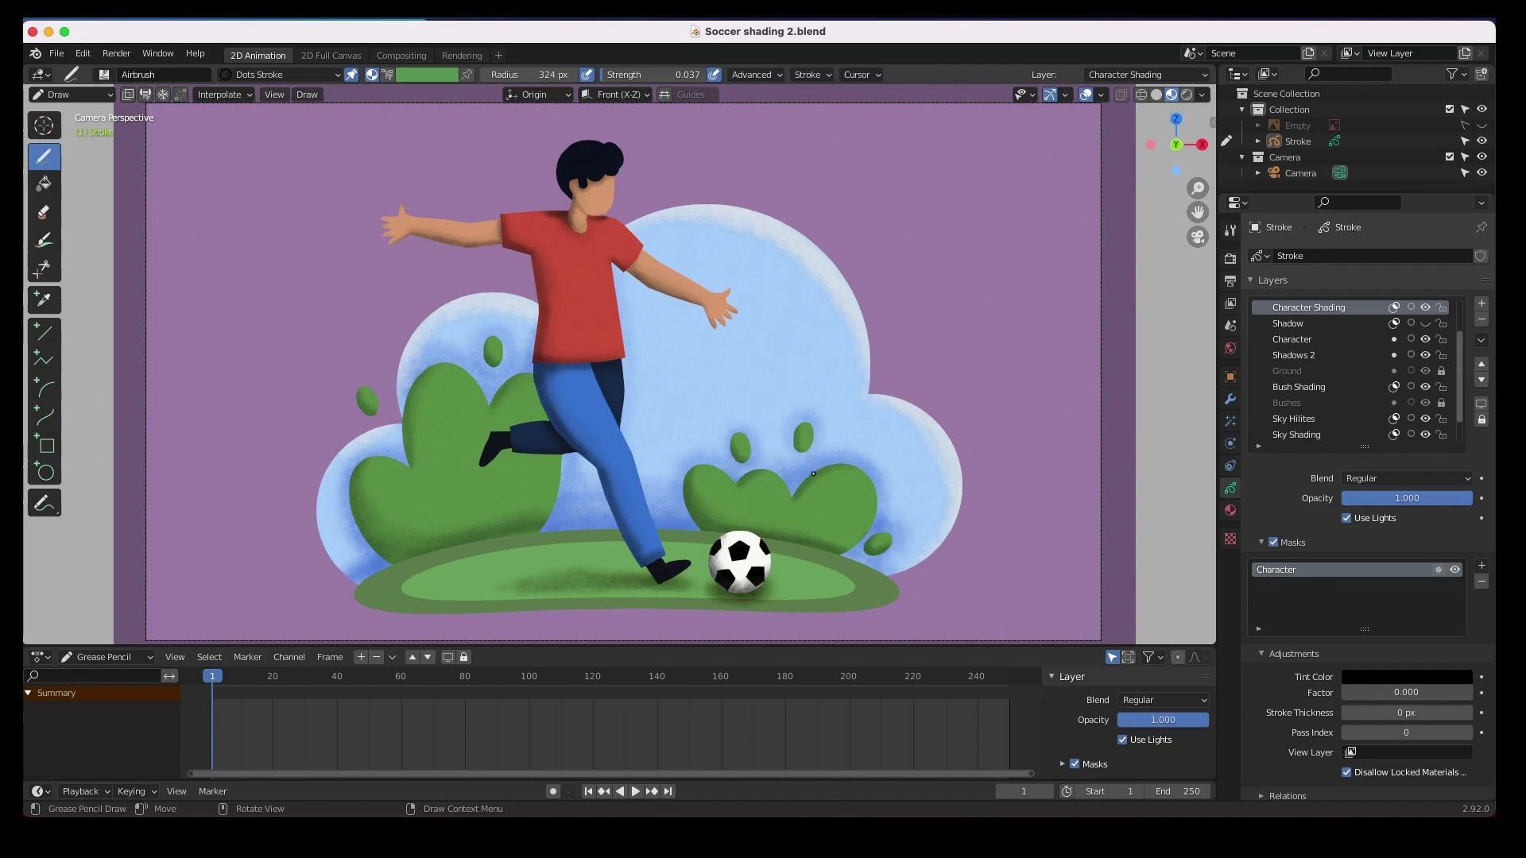
Step: Render the shaded illustration as an image, look at the options for saving a copy, and return to the drawing without saving it
click(116, 53)
click(164, 89)
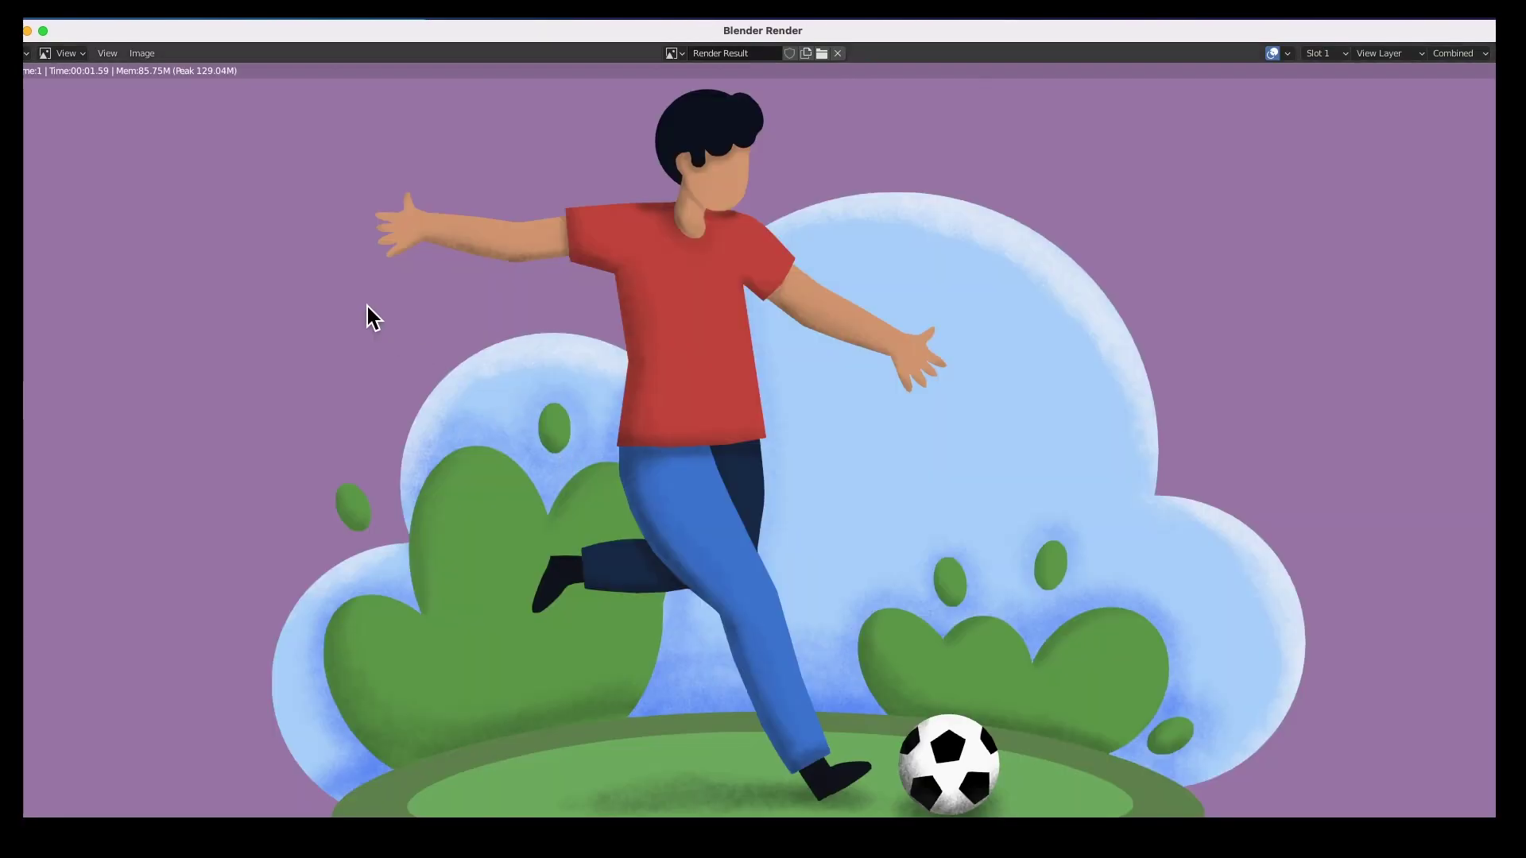
click(141, 53)
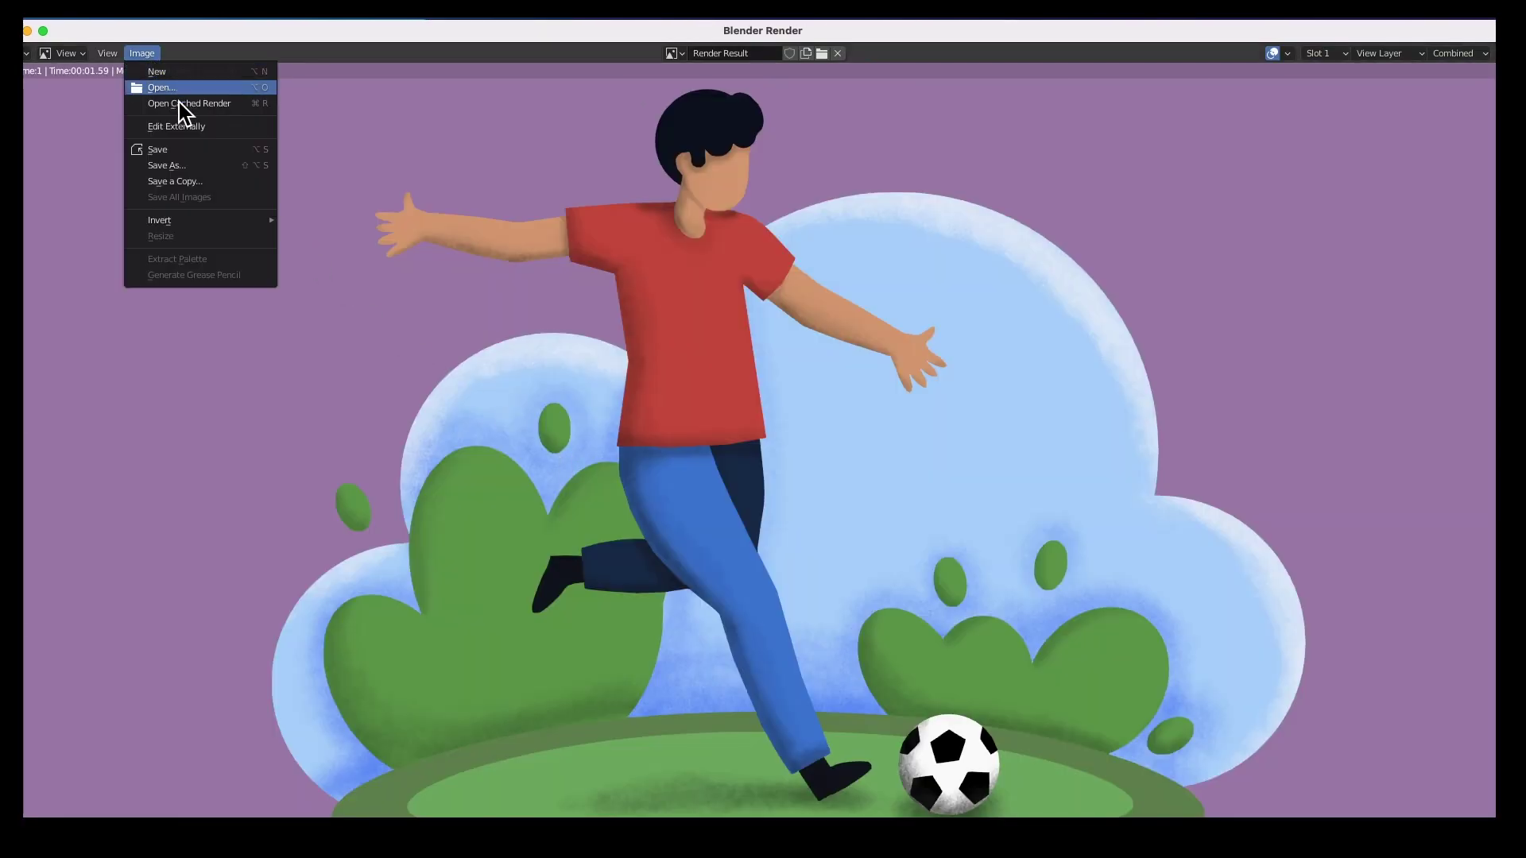
click(179, 179)
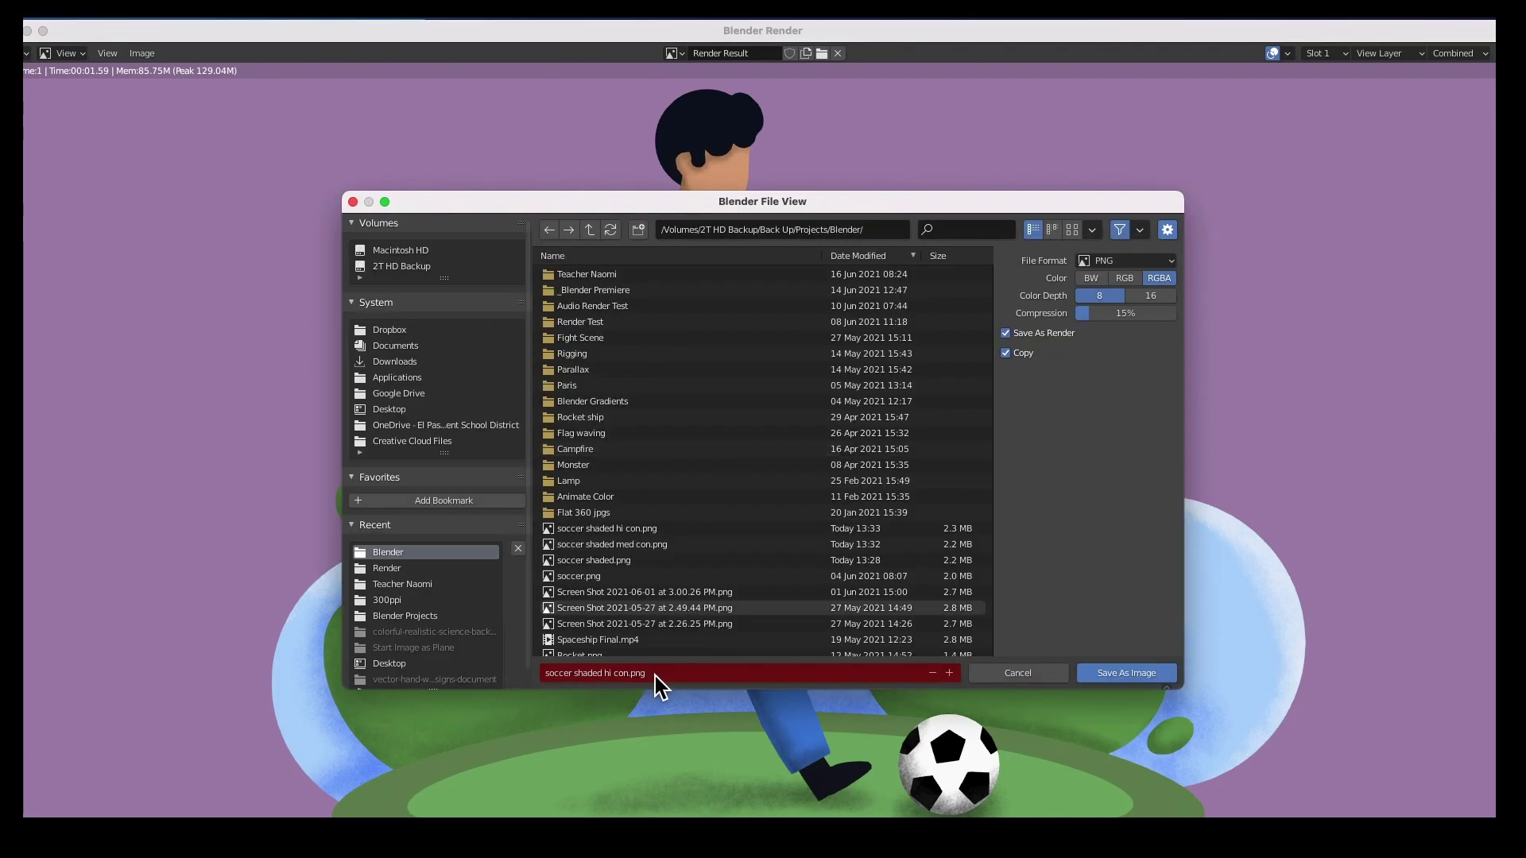
click(1036, 676)
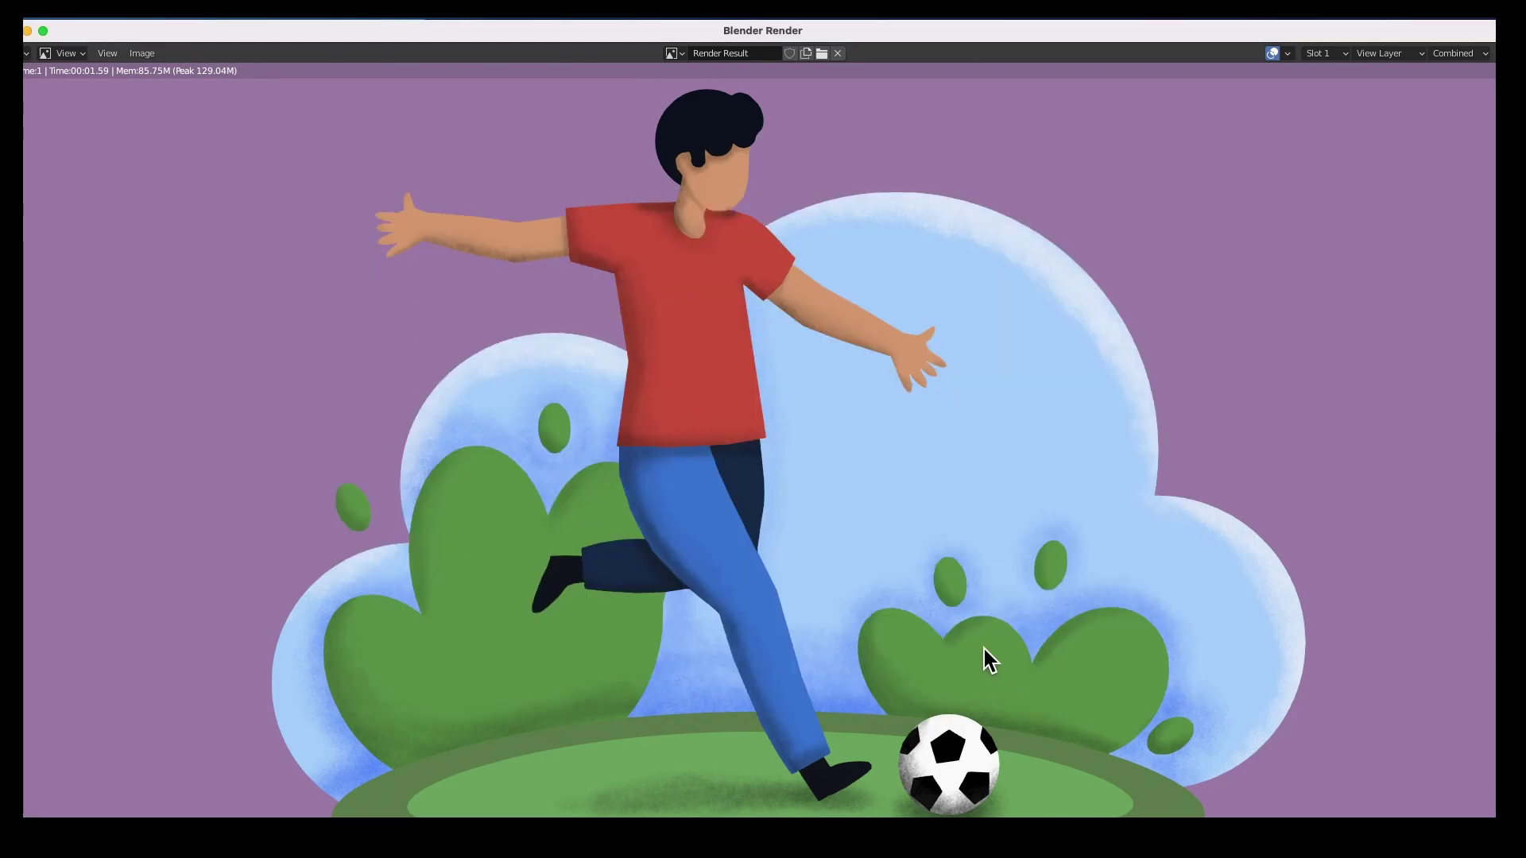
key(Escape)
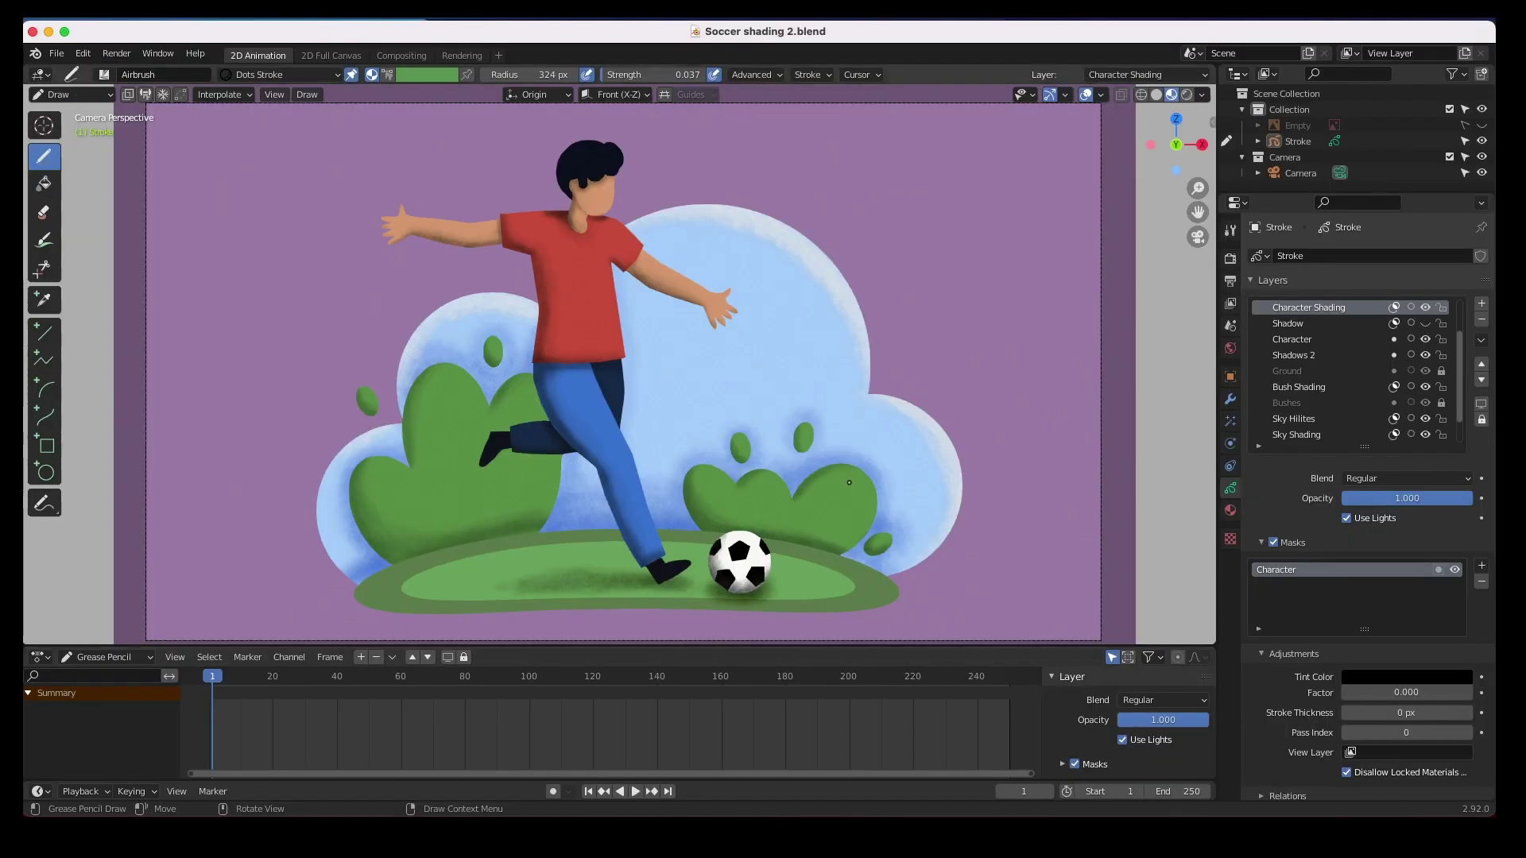
Step: Compare the illustration with the Character Shading layer hidden and shown, and do the same for the Bush Shading layer
click(1432, 312)
click(1432, 312)
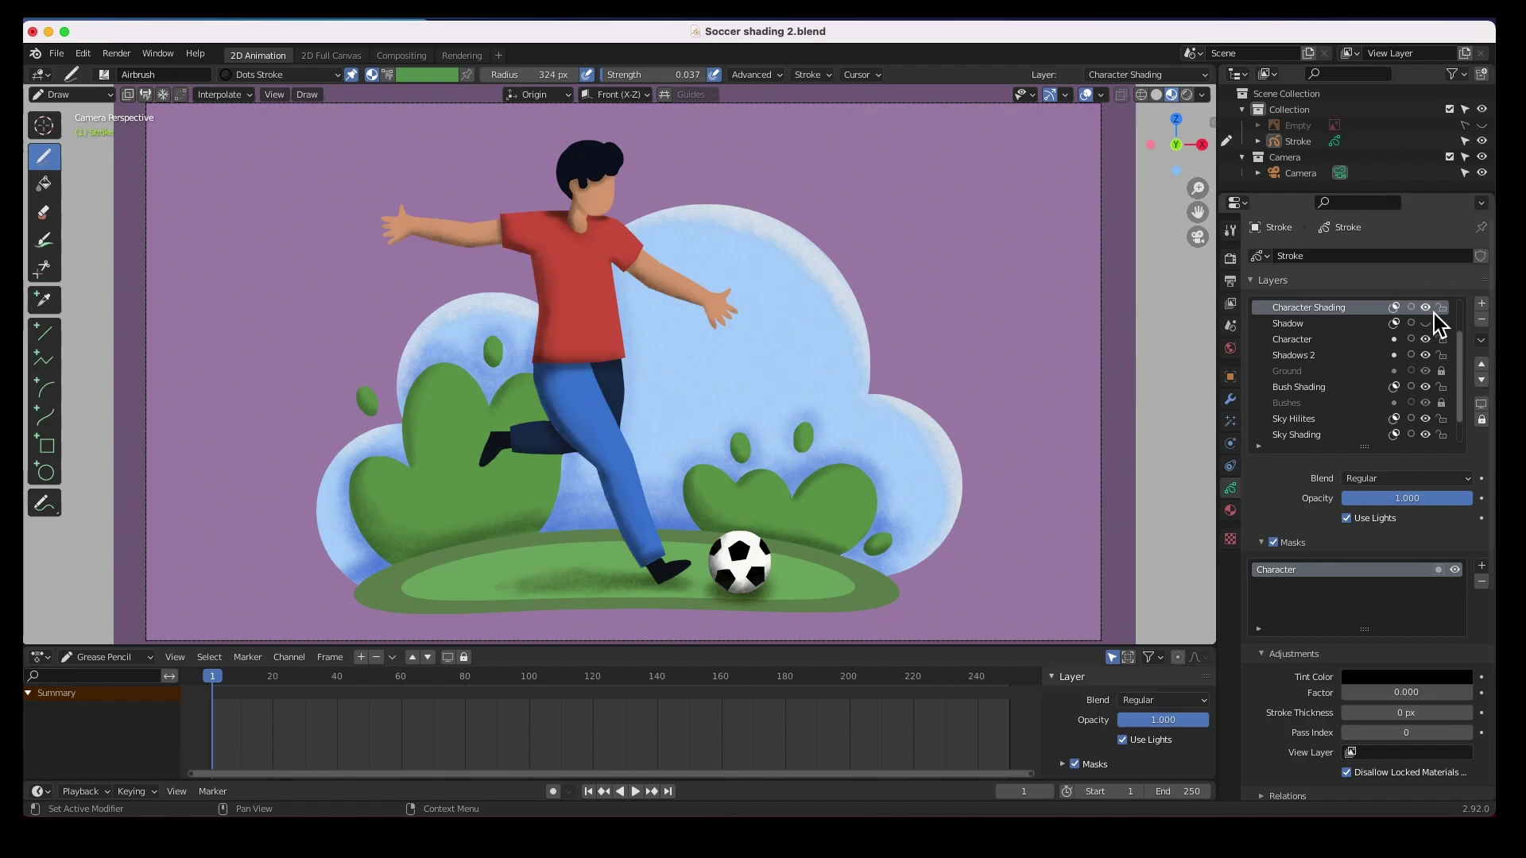
click(1431, 312)
click(1431, 312)
click(1432, 313)
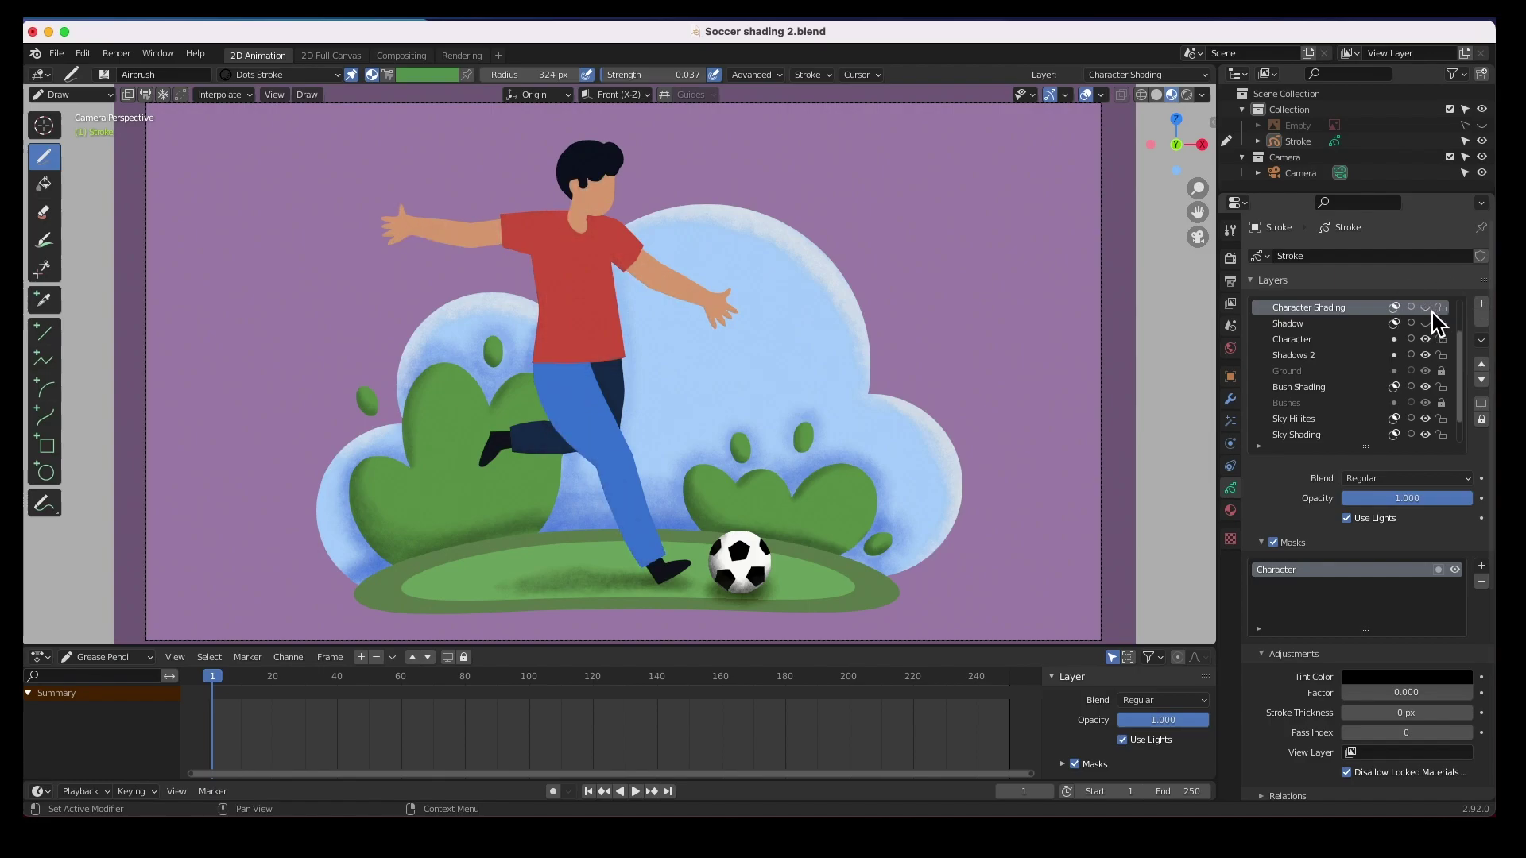
click(1432, 312)
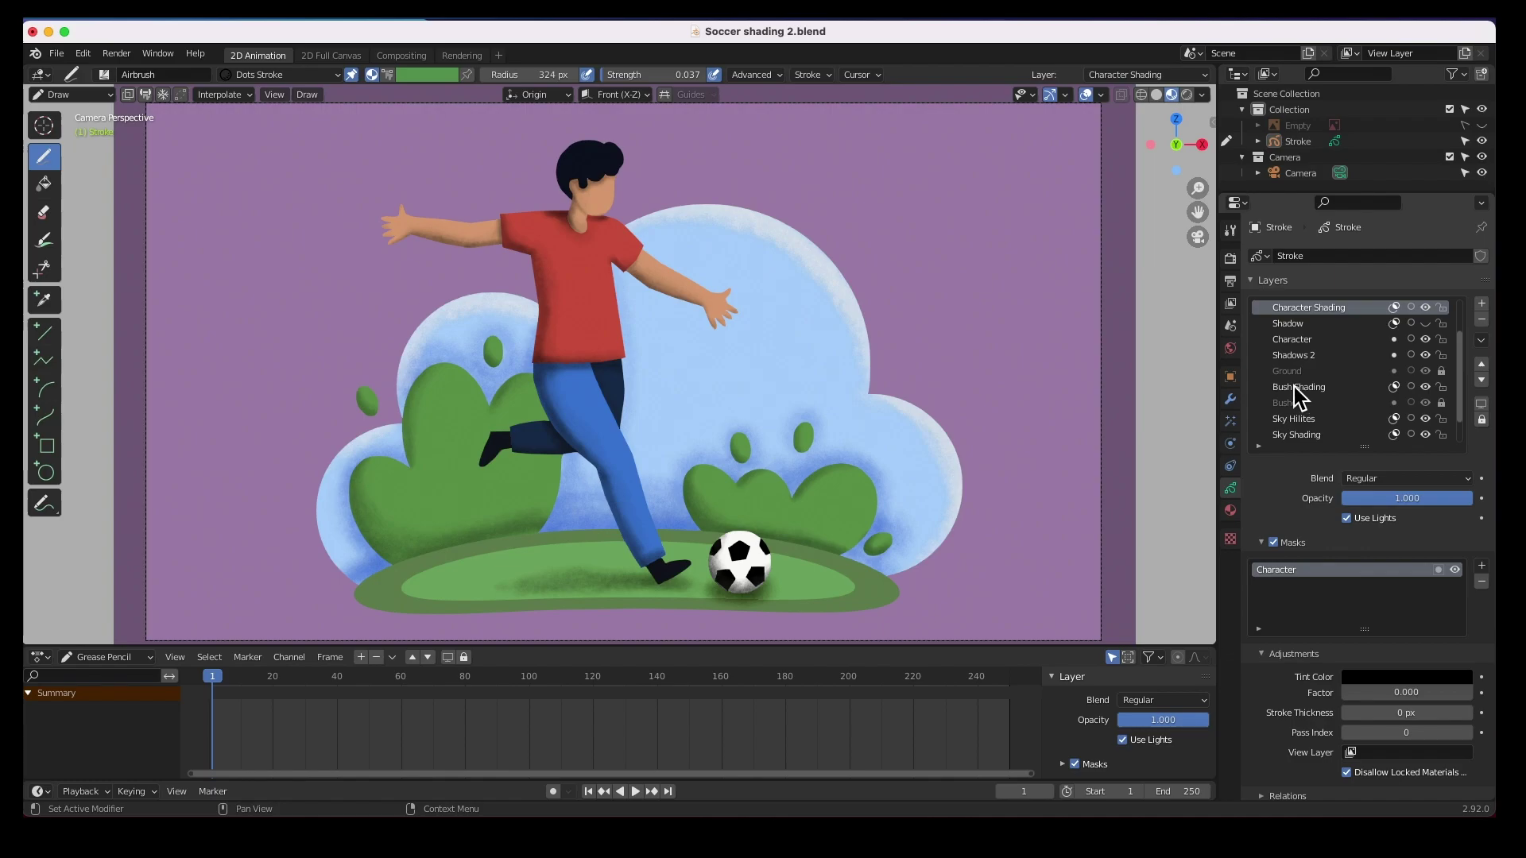
click(1430, 391)
click(1430, 393)
click(1432, 393)
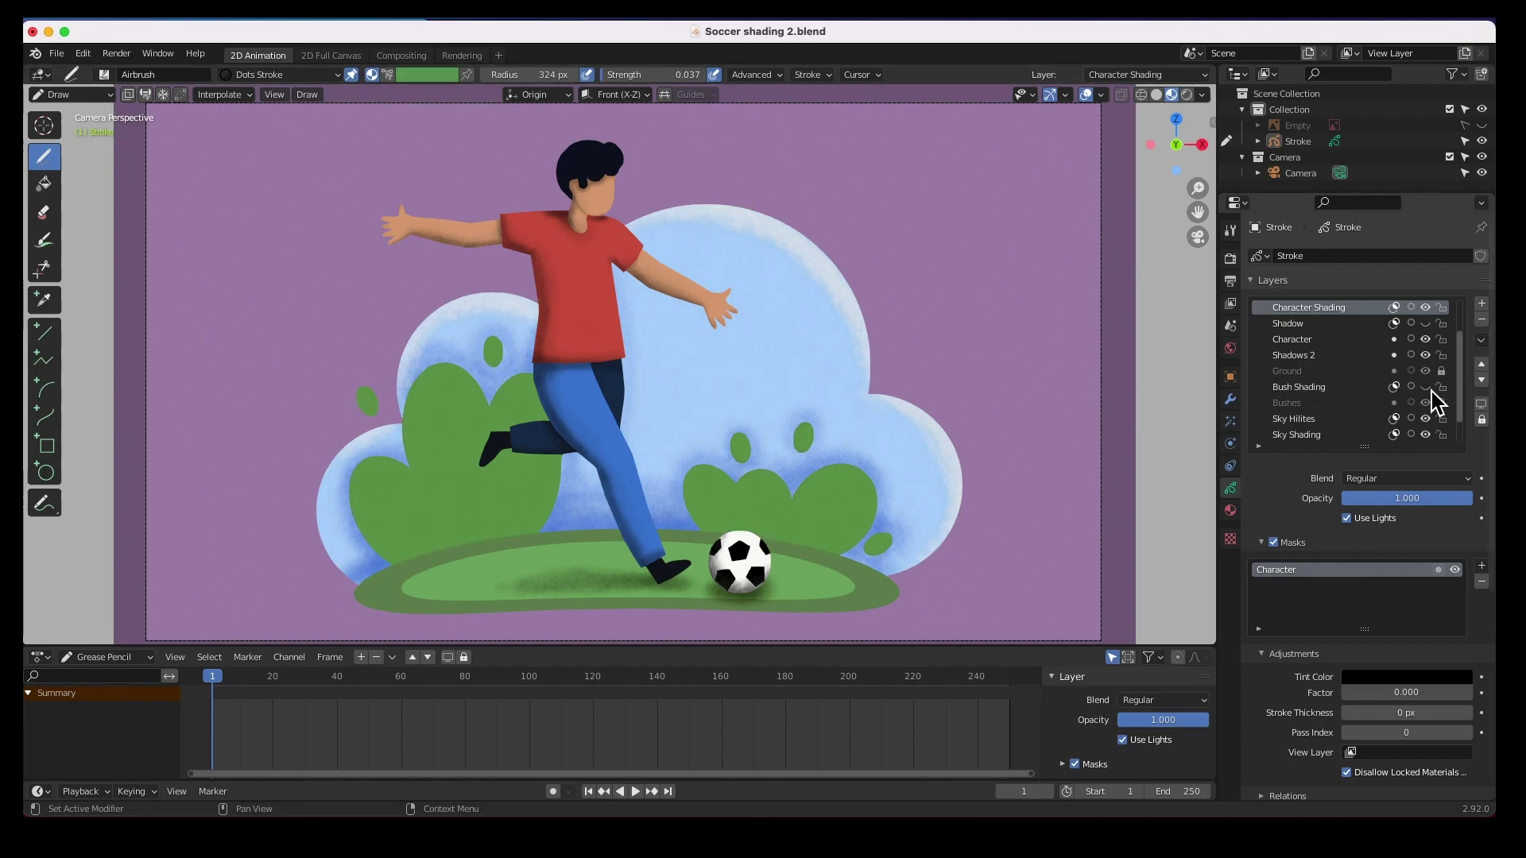
click(1429, 389)
Step: Hide and show the Sky Hilites and Sky Shading layers in turn to examine what each adds to the cloud
click(1428, 419)
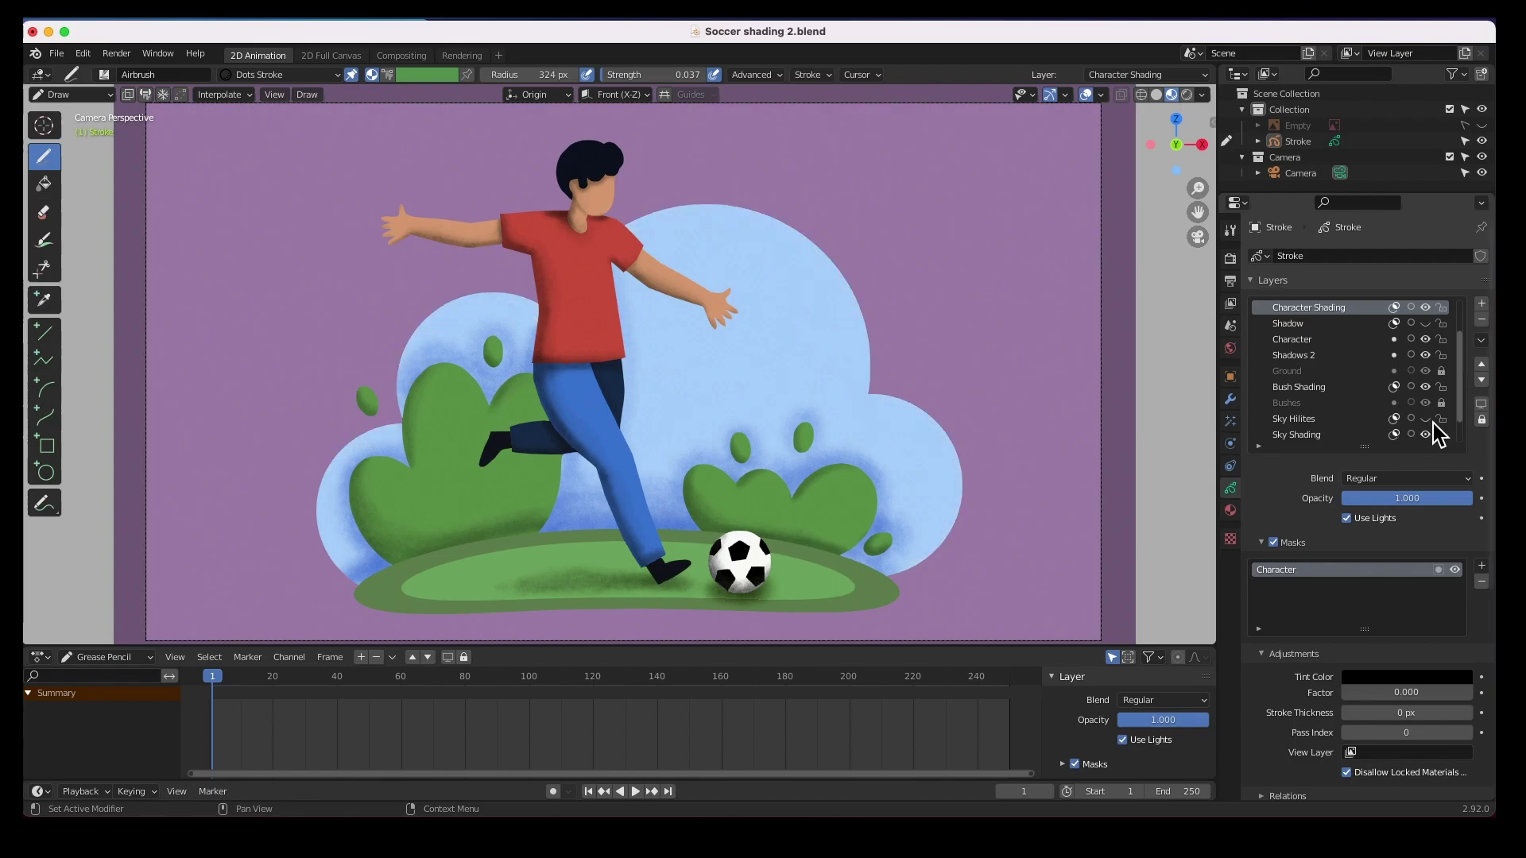
click(1429, 421)
click(1429, 422)
click(1426, 422)
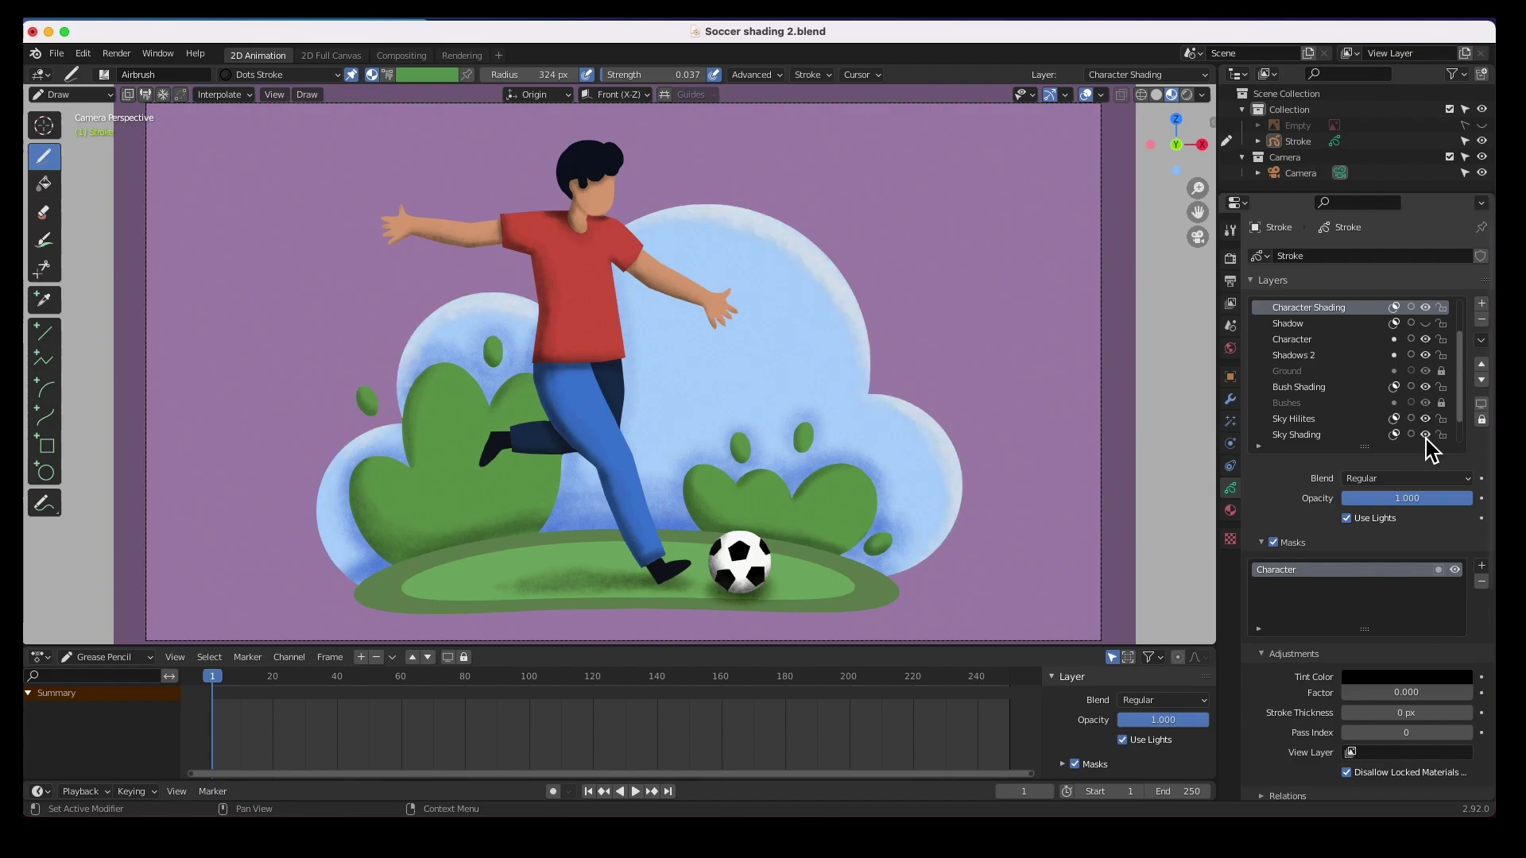
click(1426, 436)
click(1427, 436)
click(1428, 437)
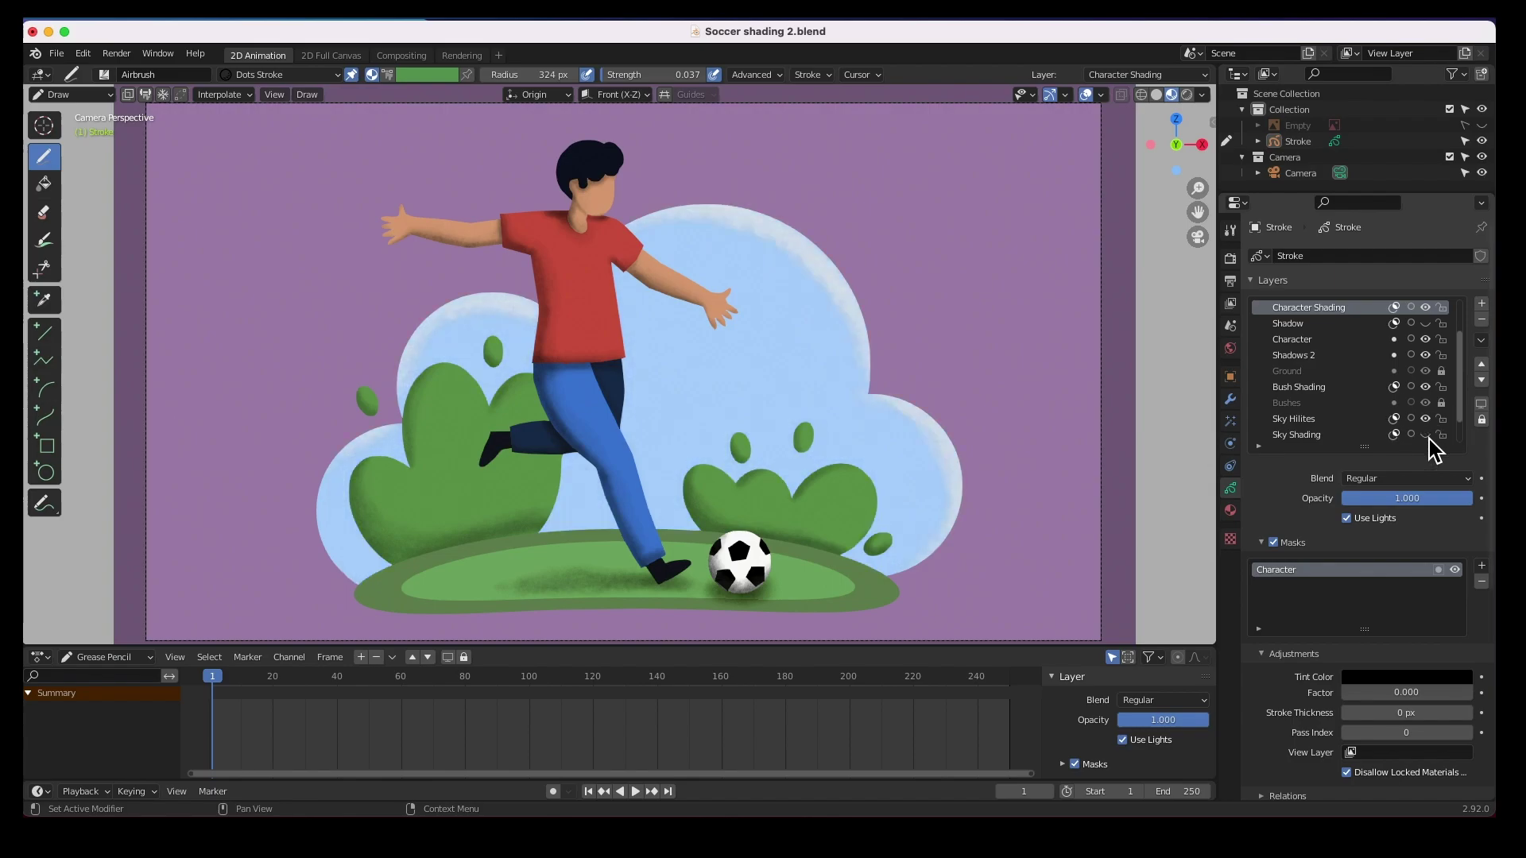
click(1429, 436)
Step: Toggle the Shadows 2 layer off and on to examine the textured ground shadows under the player and ball
drag(1462, 413, 1467, 429)
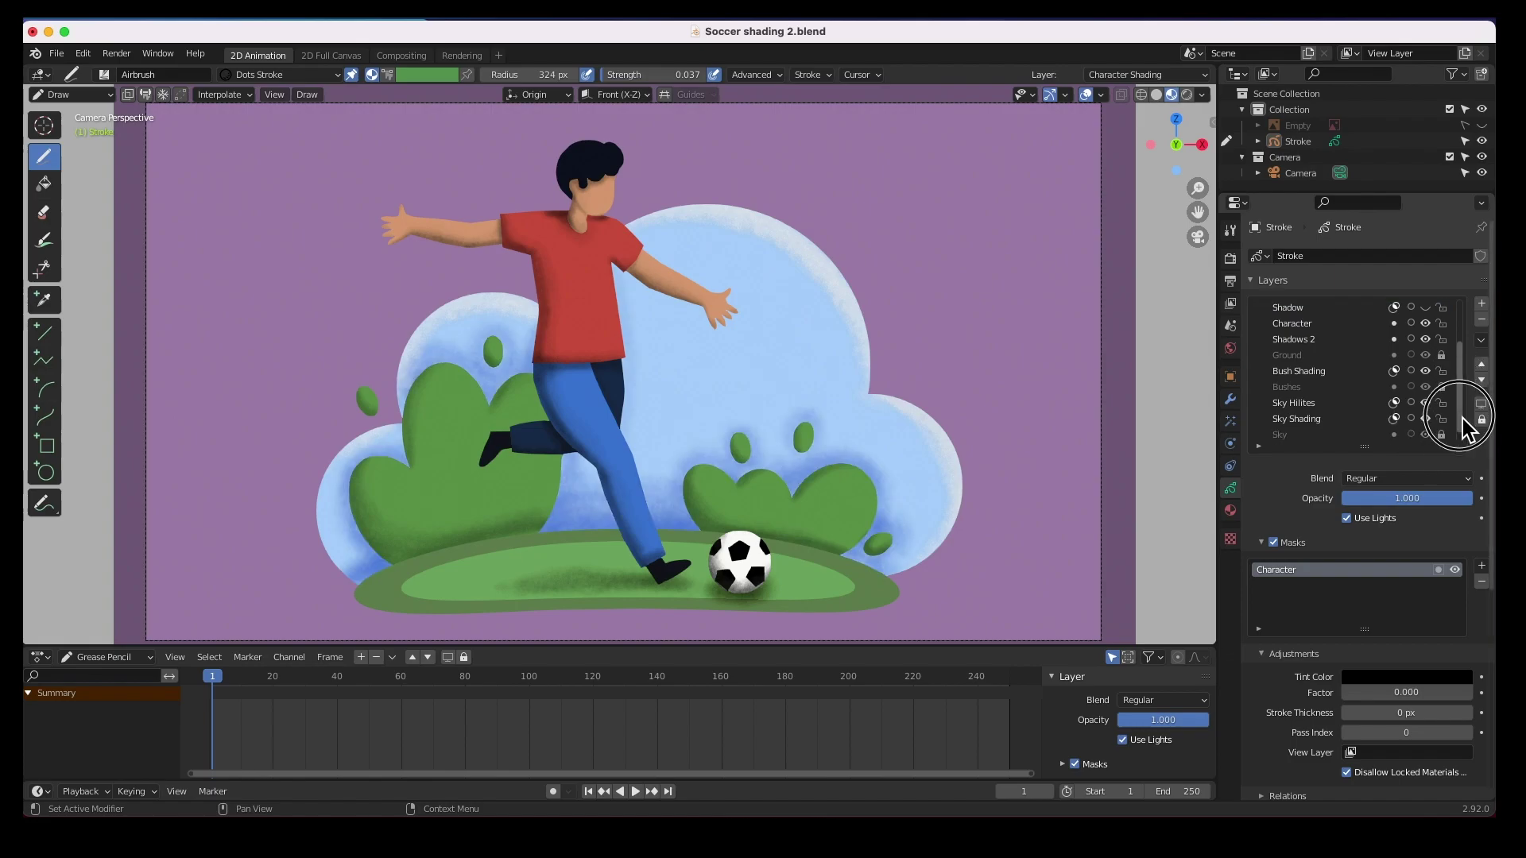
scroll(1464, 428, up, 4)
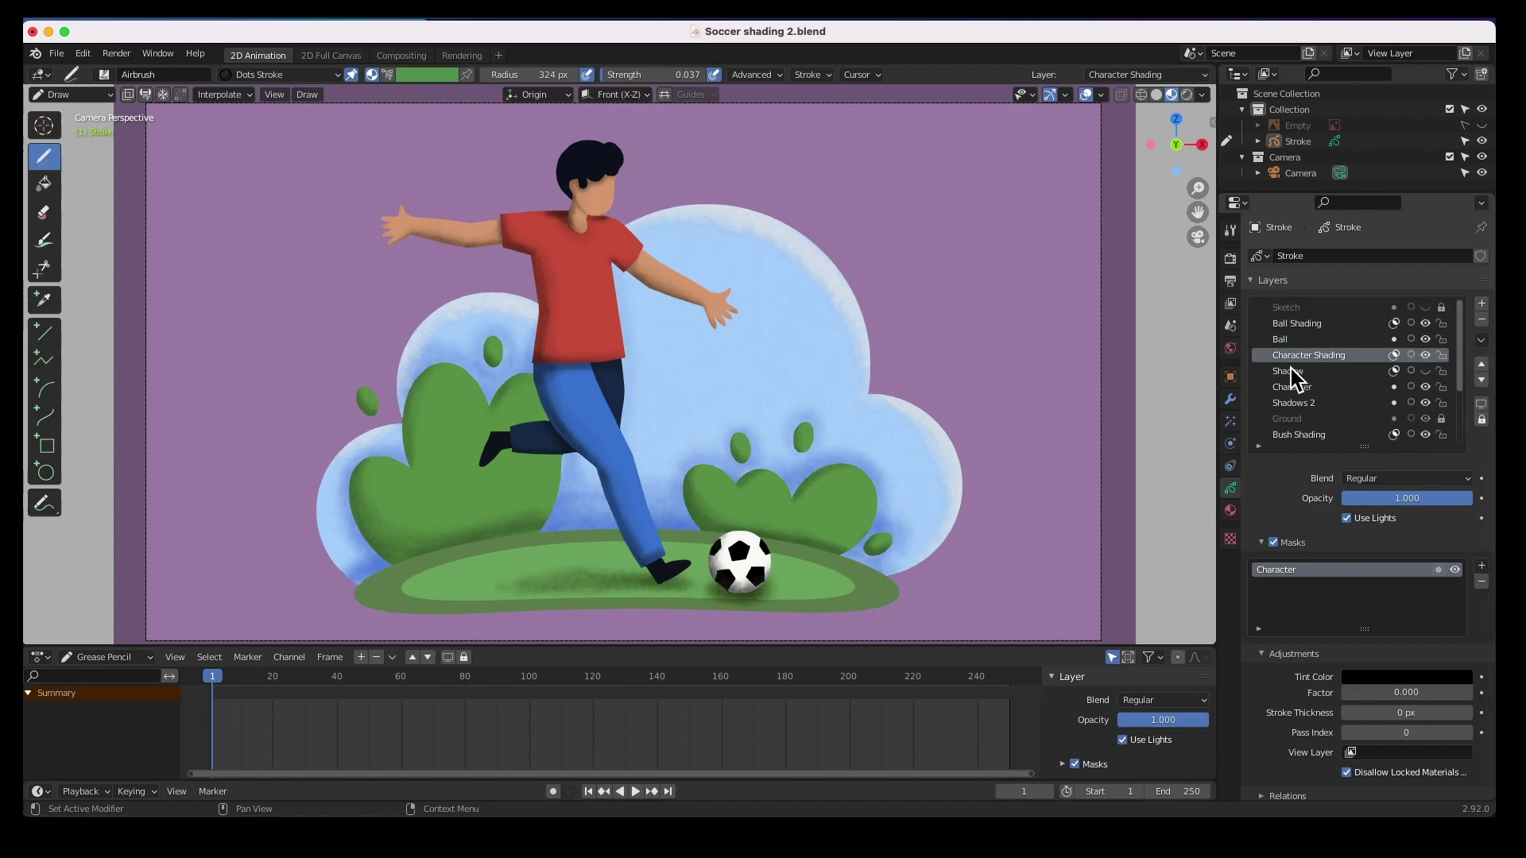
click(1426, 403)
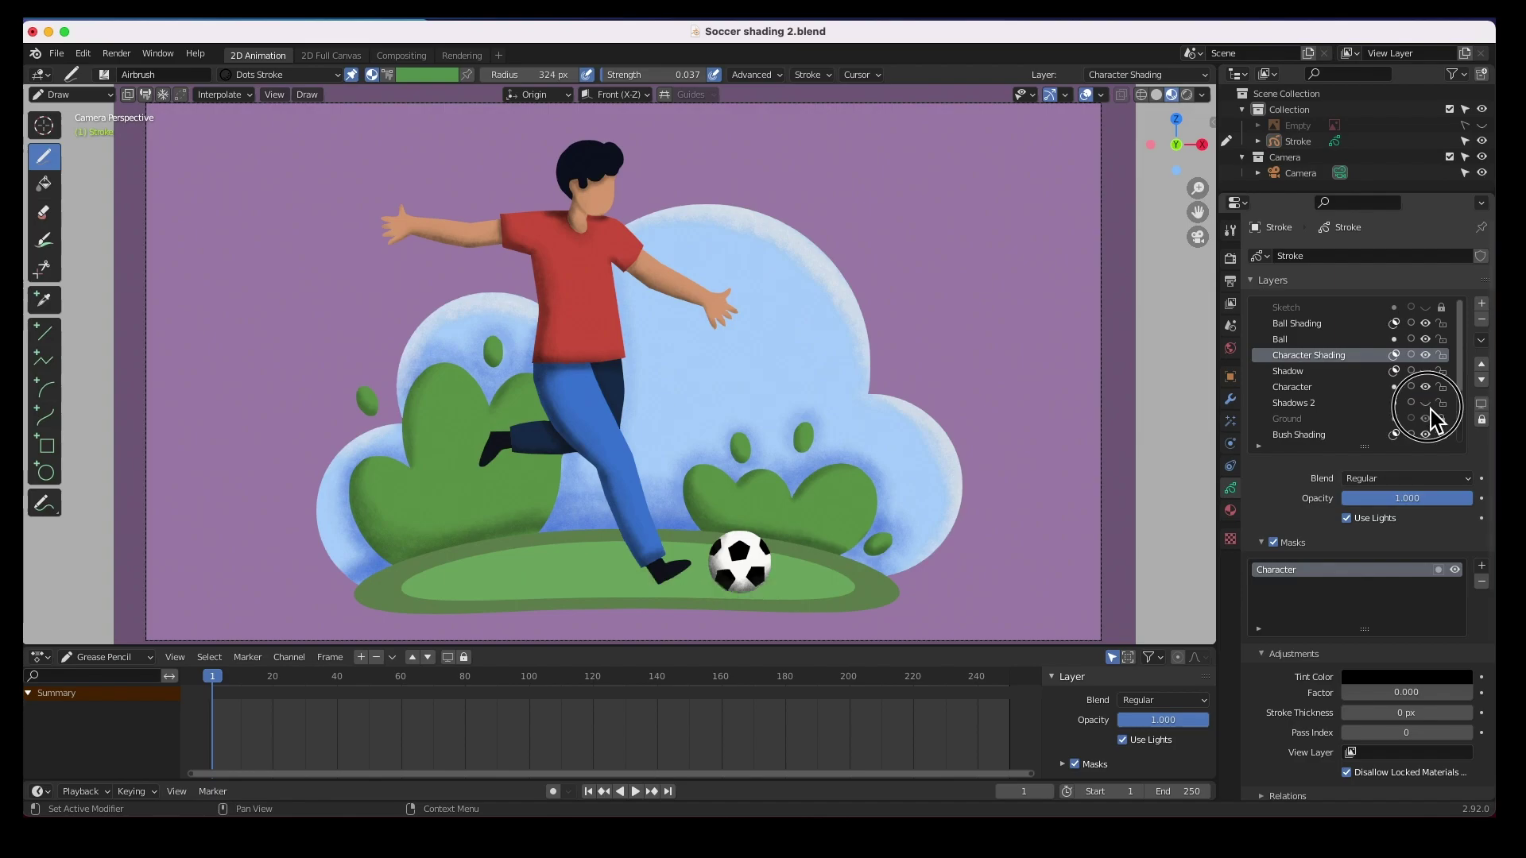
click(1427, 404)
click(1428, 403)
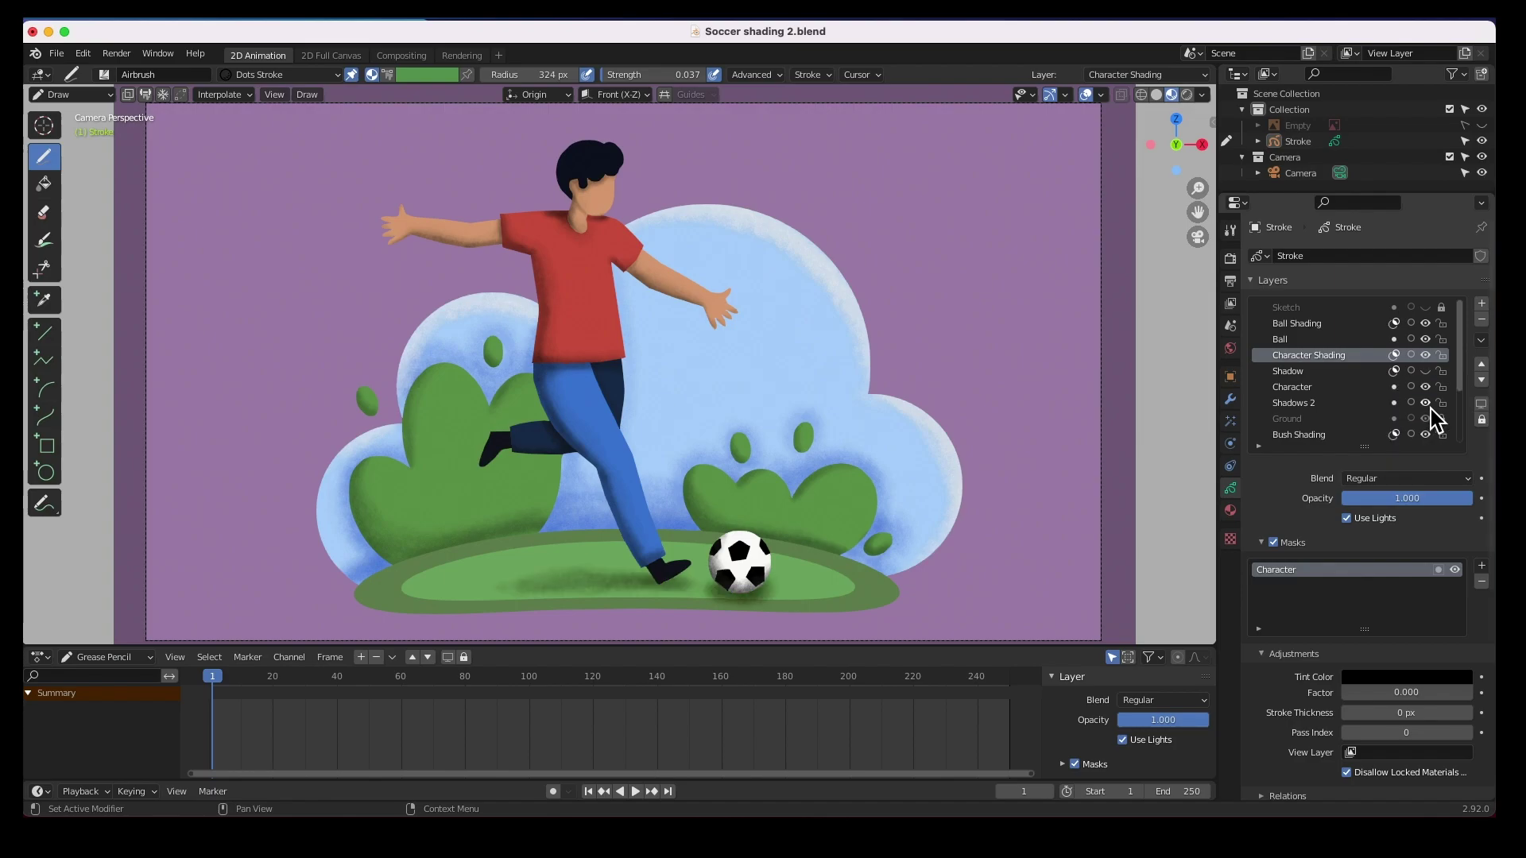
click(1427, 404)
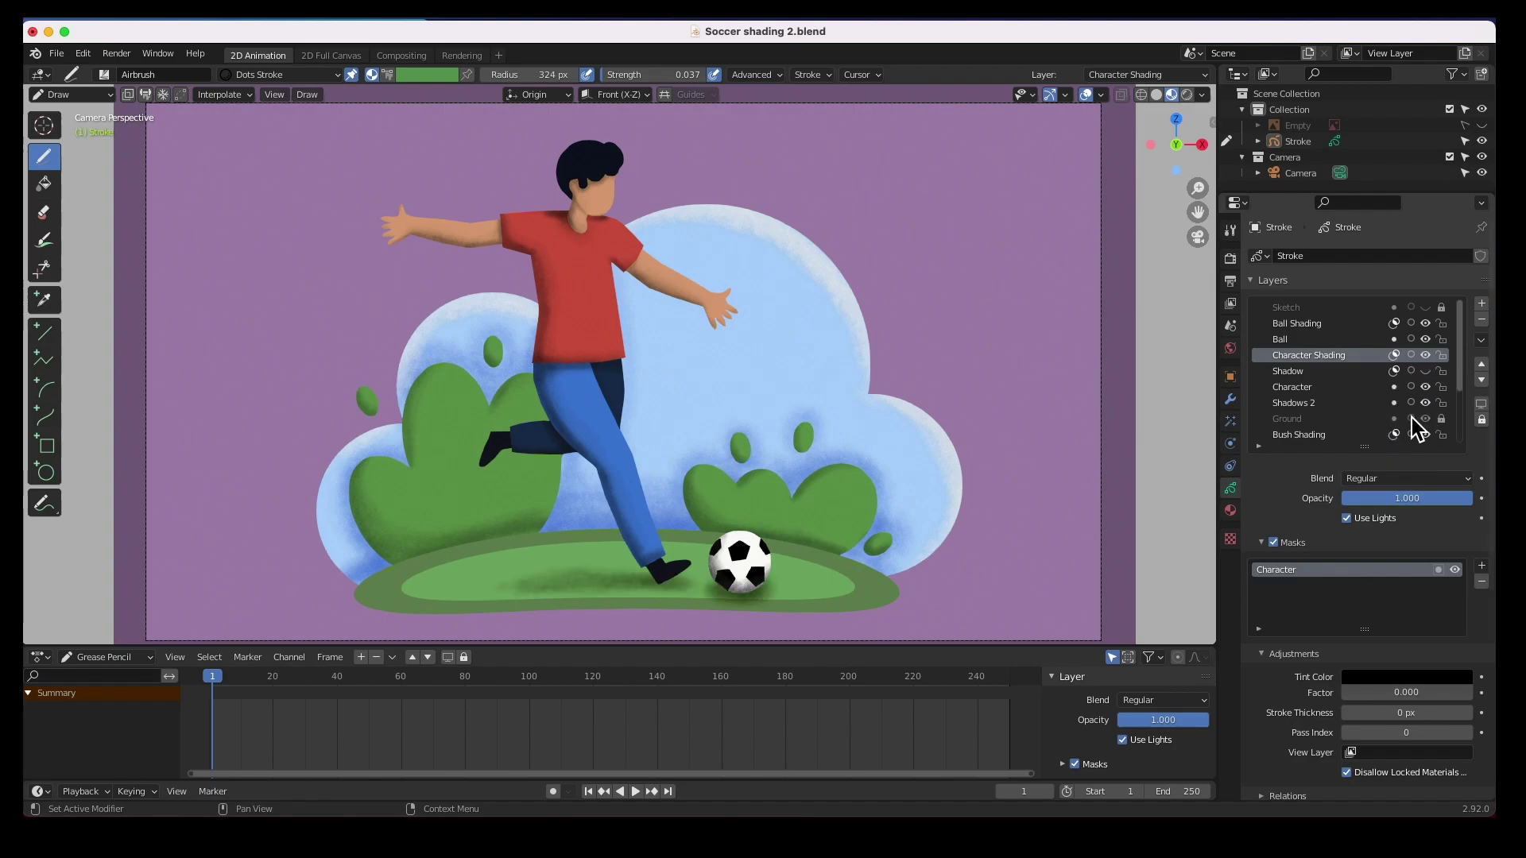